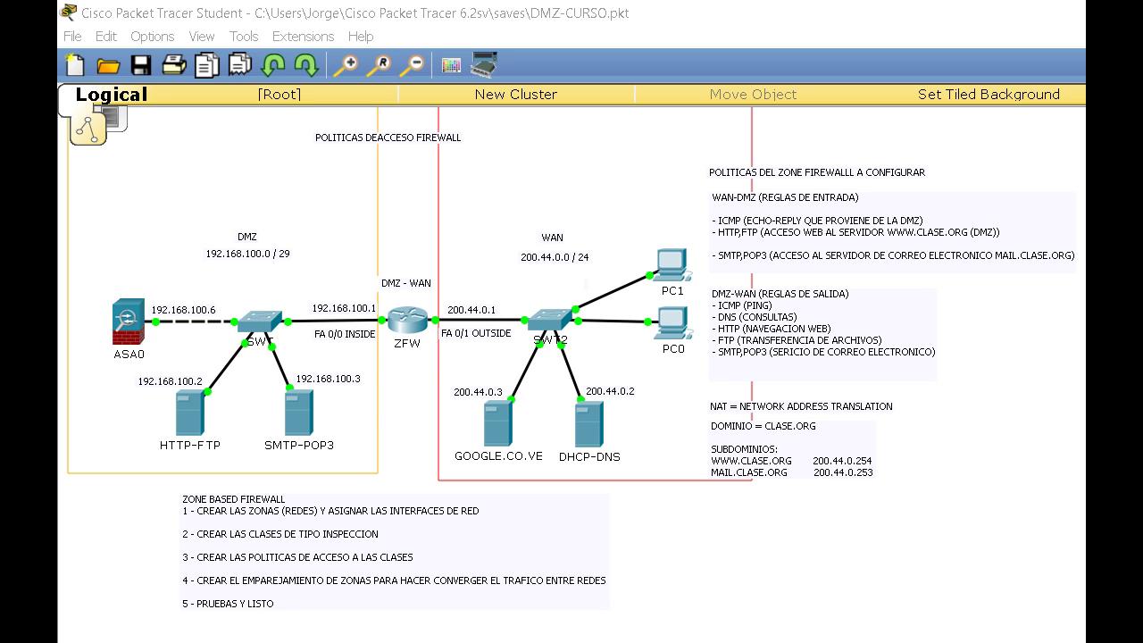
- Examine the DMZ and WAN topology, the ZONE BASED FIREWALL step list and the WAN-DMZ access rules
left_click_drag(958, 406, 702, 399)
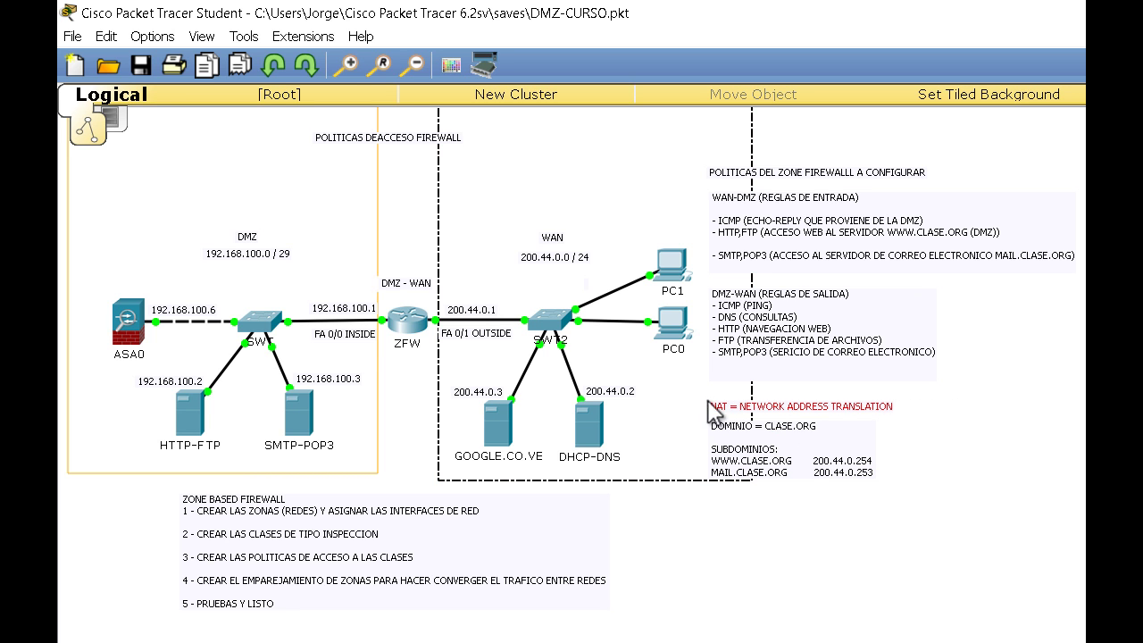
left_click(1025, 452)
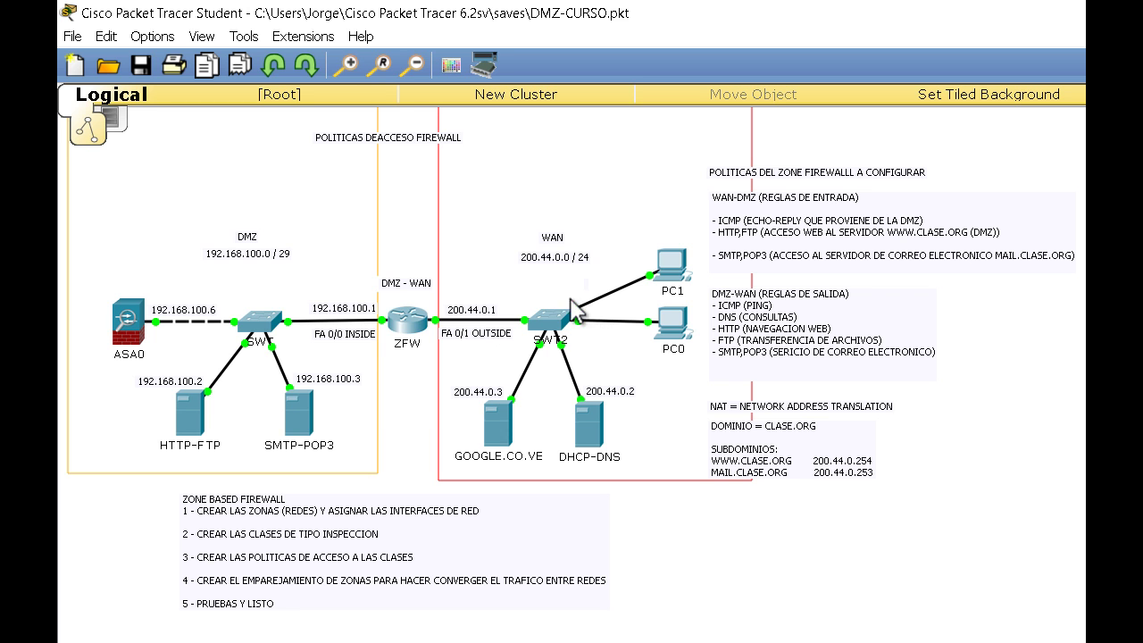
mouse_move(204, 432)
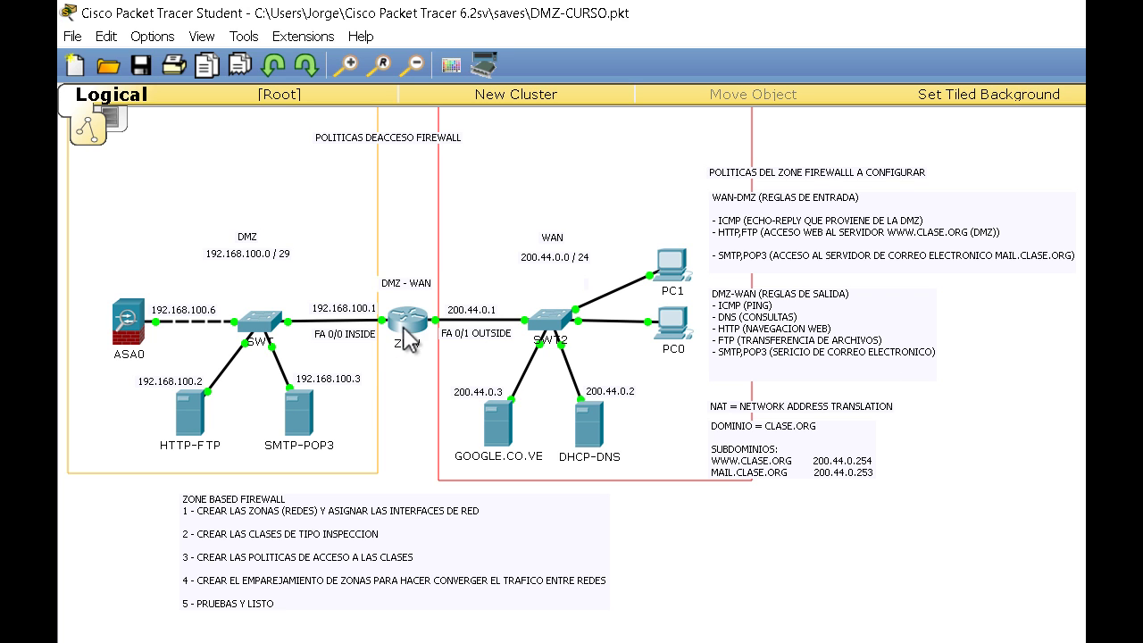
mouse_move(408, 340)
left_click_drag(508, 600, 523, 610)
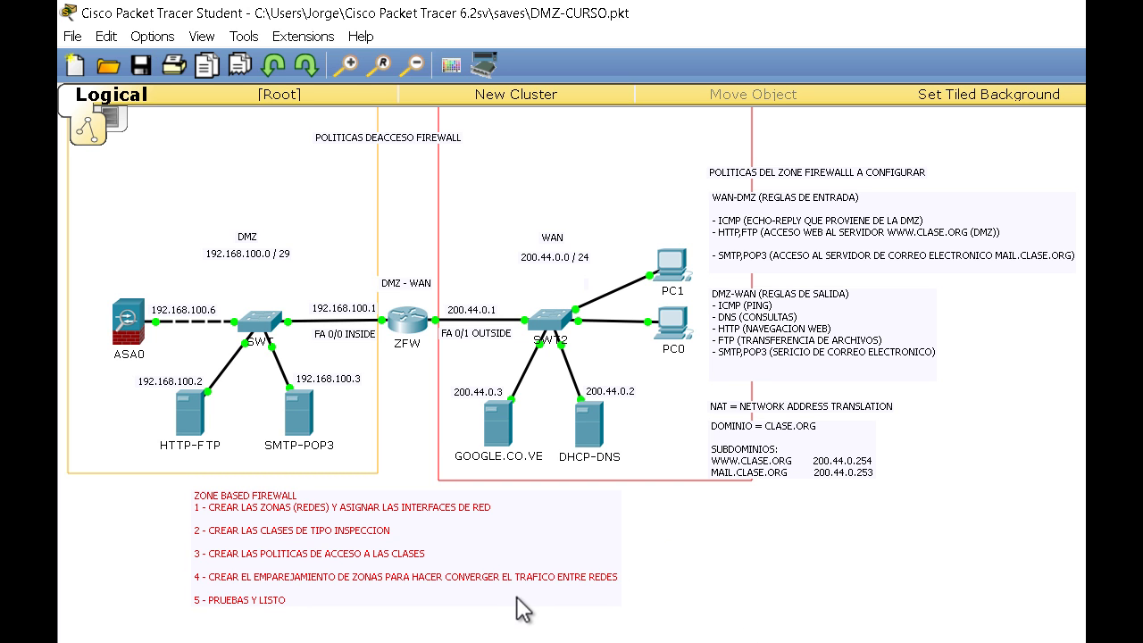
left_click(764, 579)
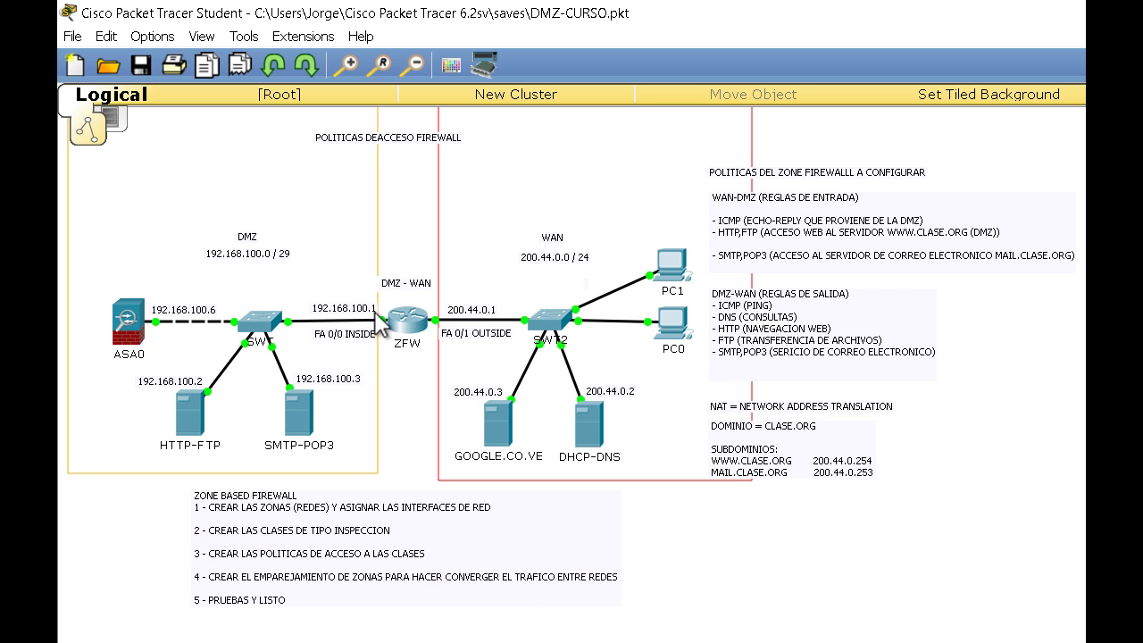
left_click(351, 343)
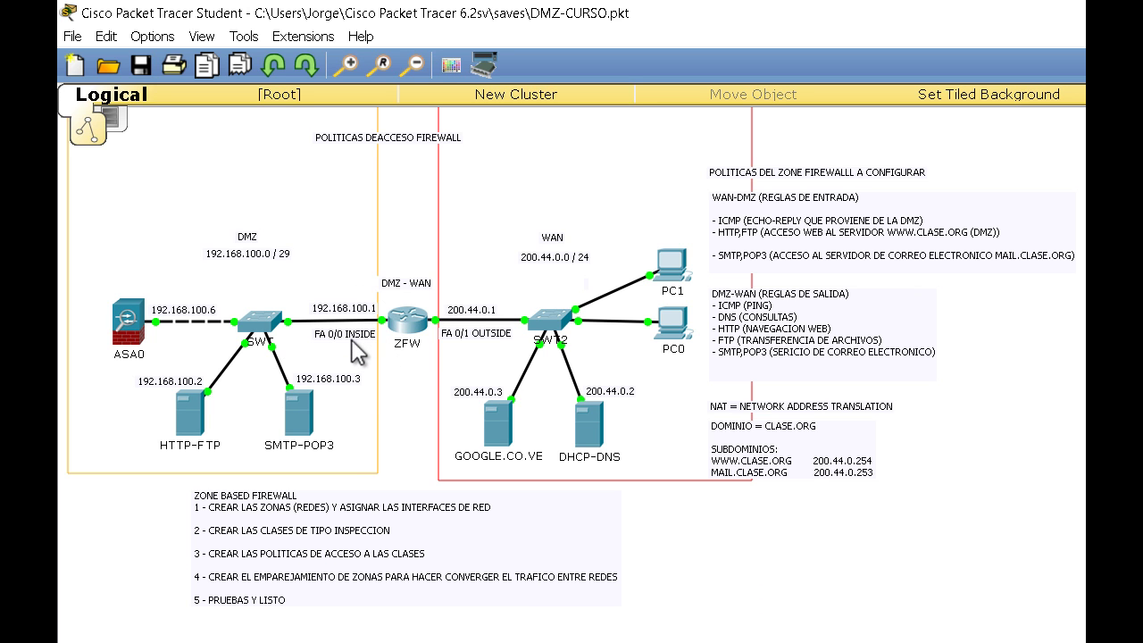
left_click(343, 336)
key("ctrl")
double_click(755, 223)
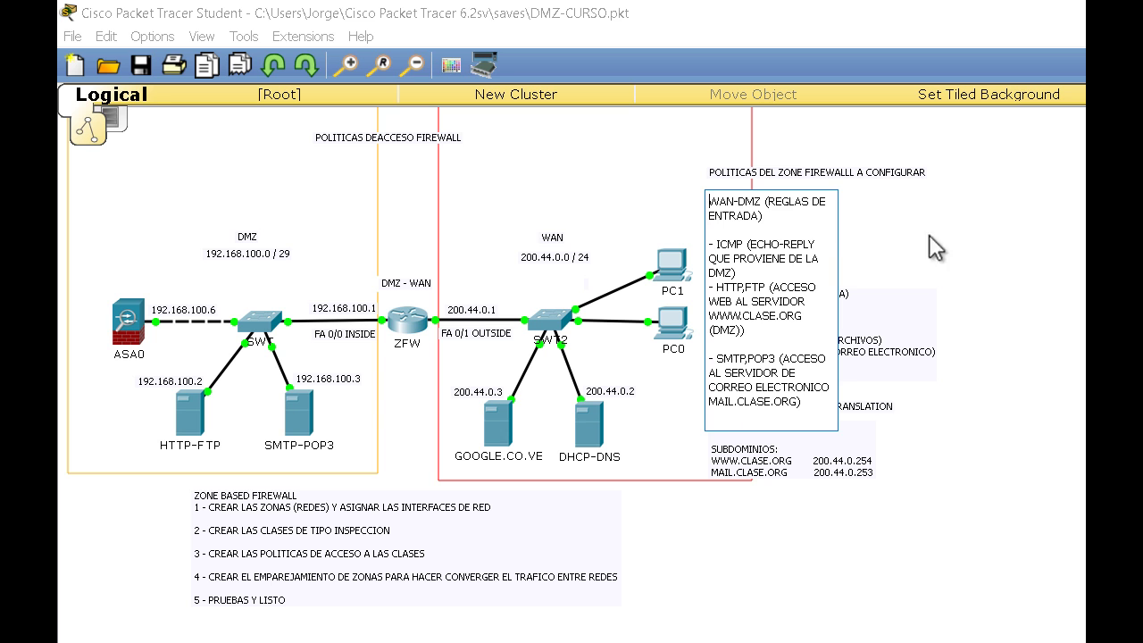
left_click(1084, 431)
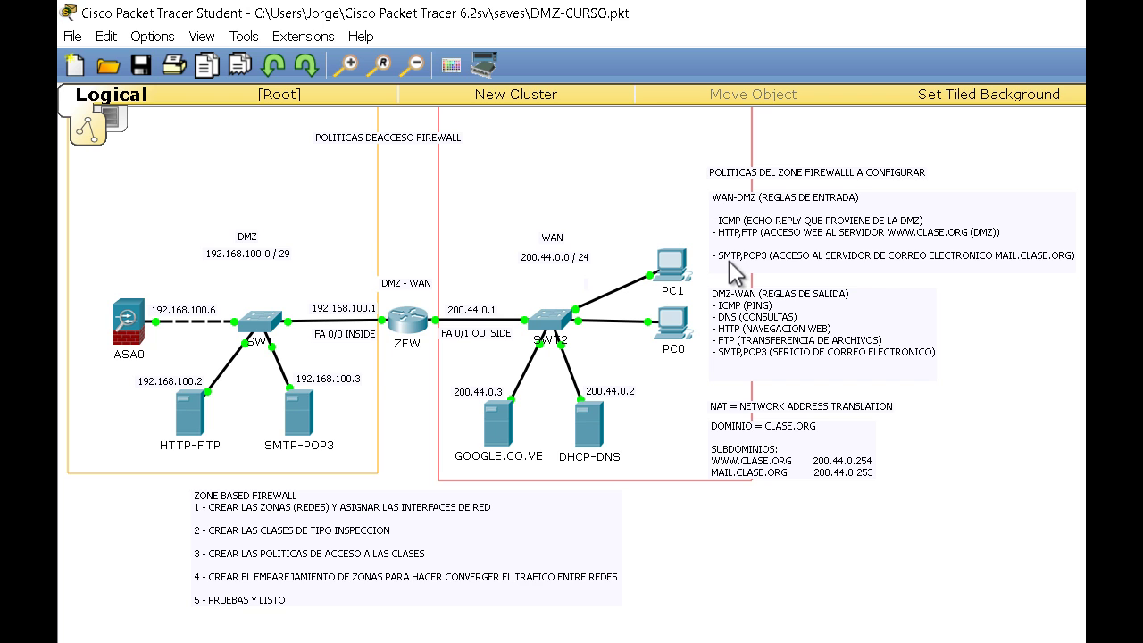
left_click(869, 261)
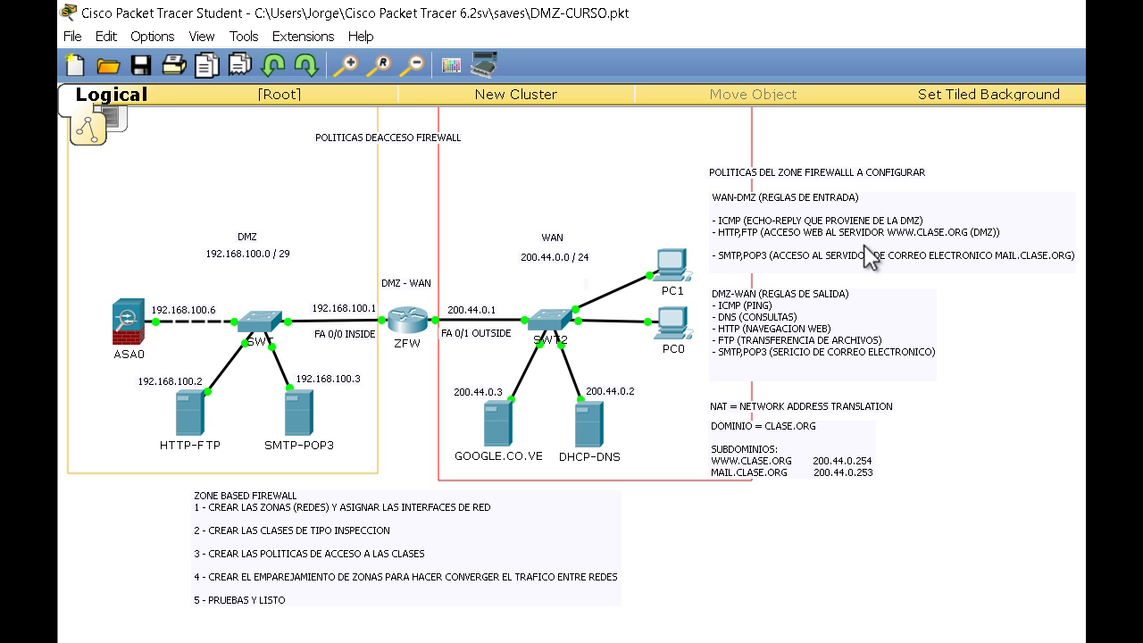
left_click(308, 421)
- Add a two-line note reading HTTP and MAIL below the GOOGLE.CO.VE server
left_click(479, 471)
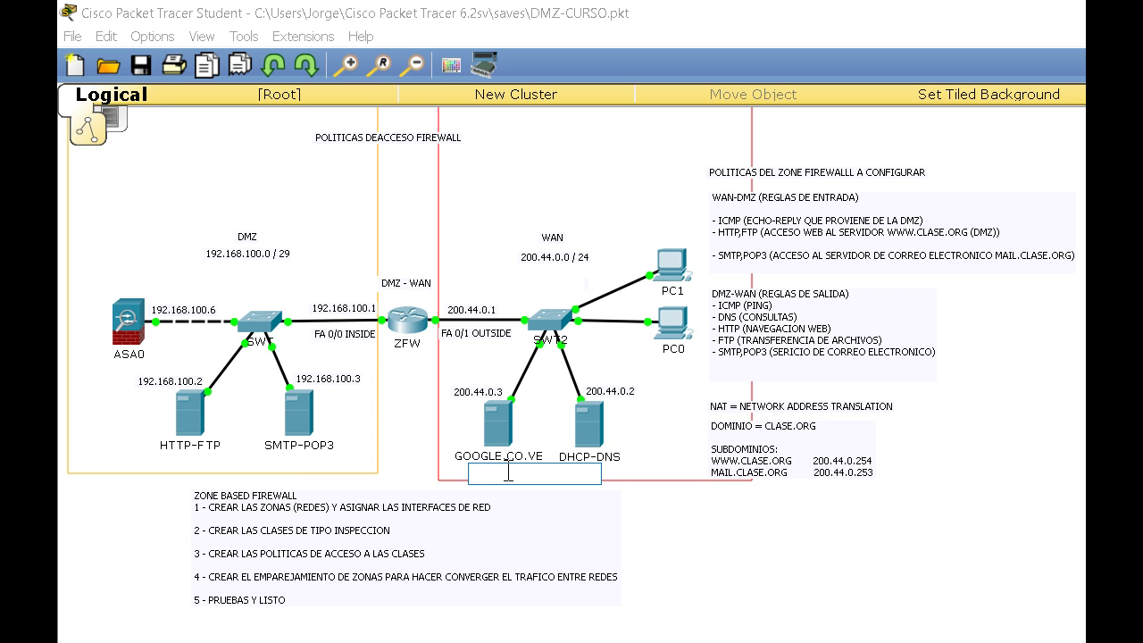
type("HTTP")
key("Return")
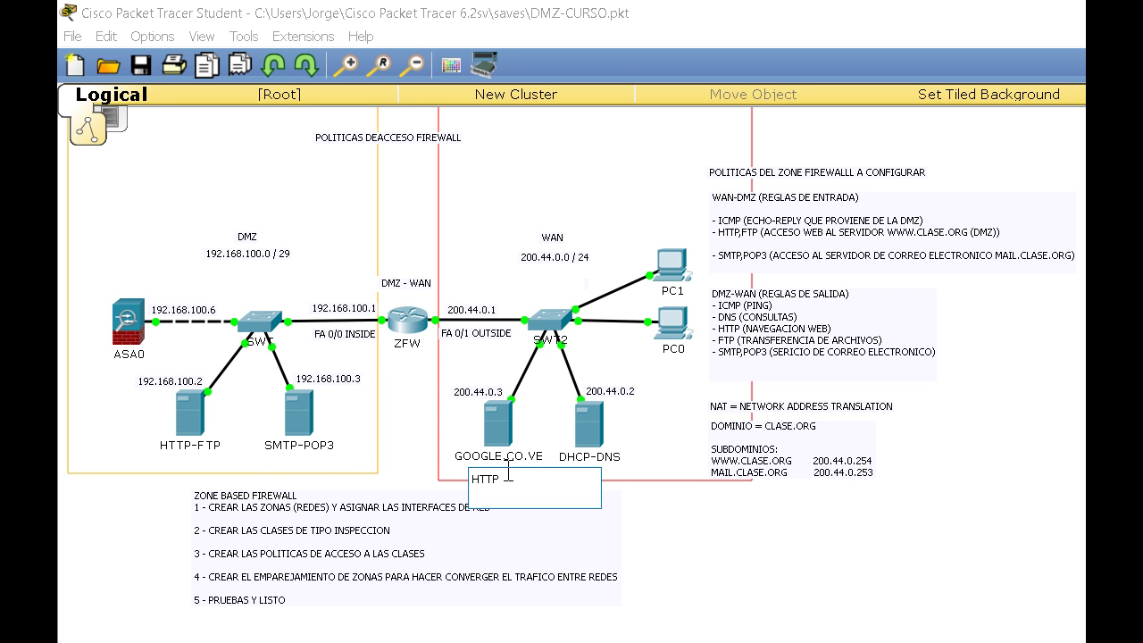
type("MAIL")
key("Escape")
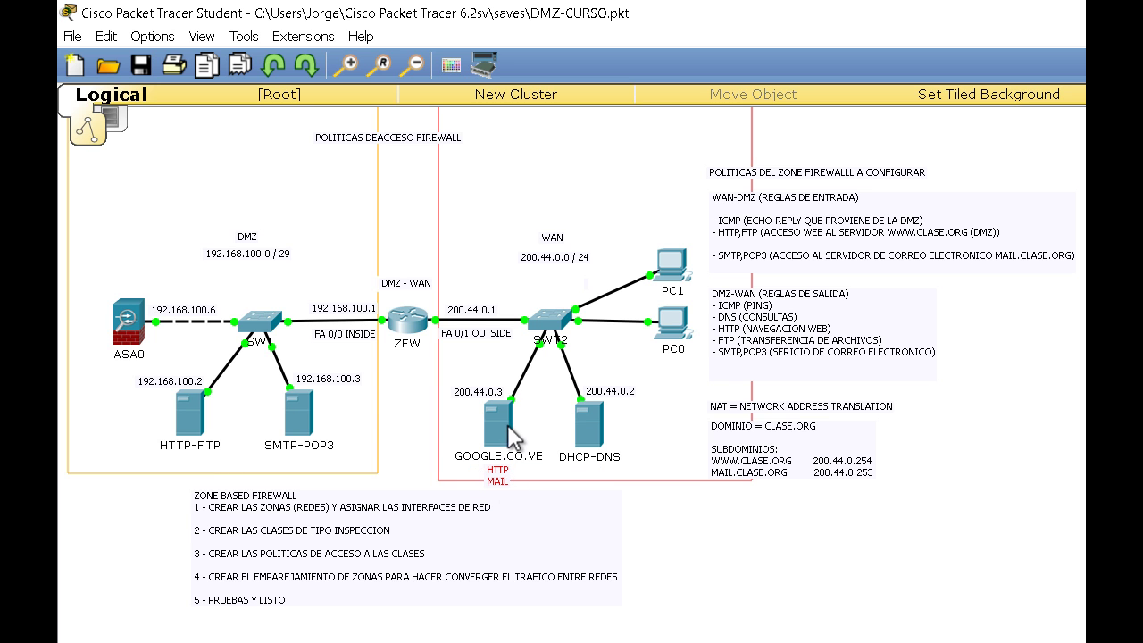
- Set the EMAIL service domain name of the GOOGLE.CO.VE server to gmail.com
left_click(497, 431)
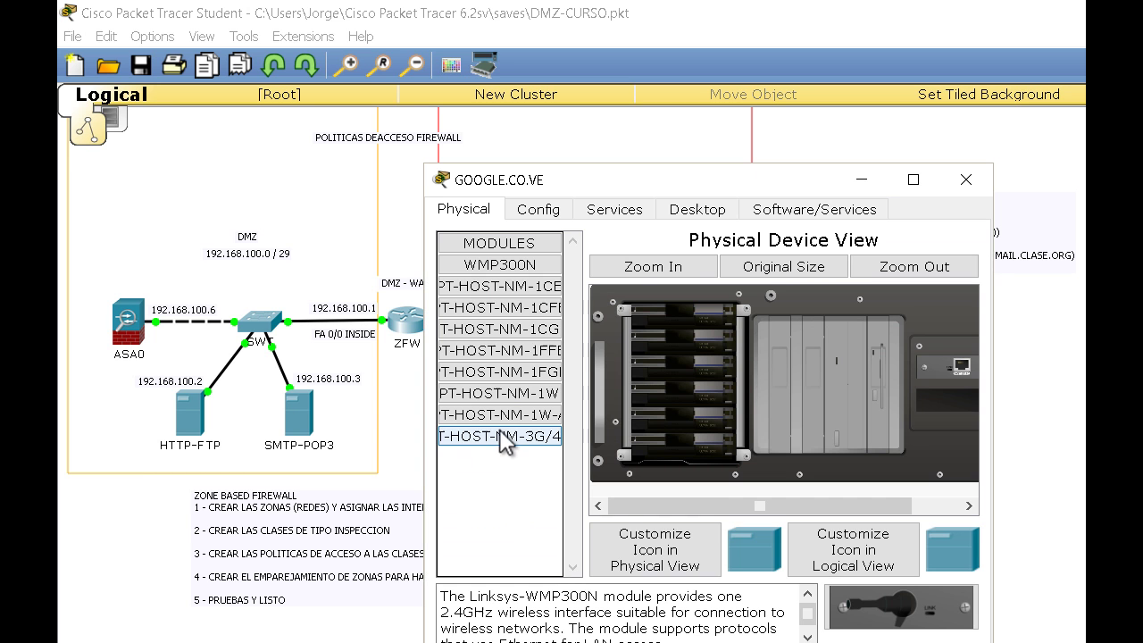
left_click(592, 213)
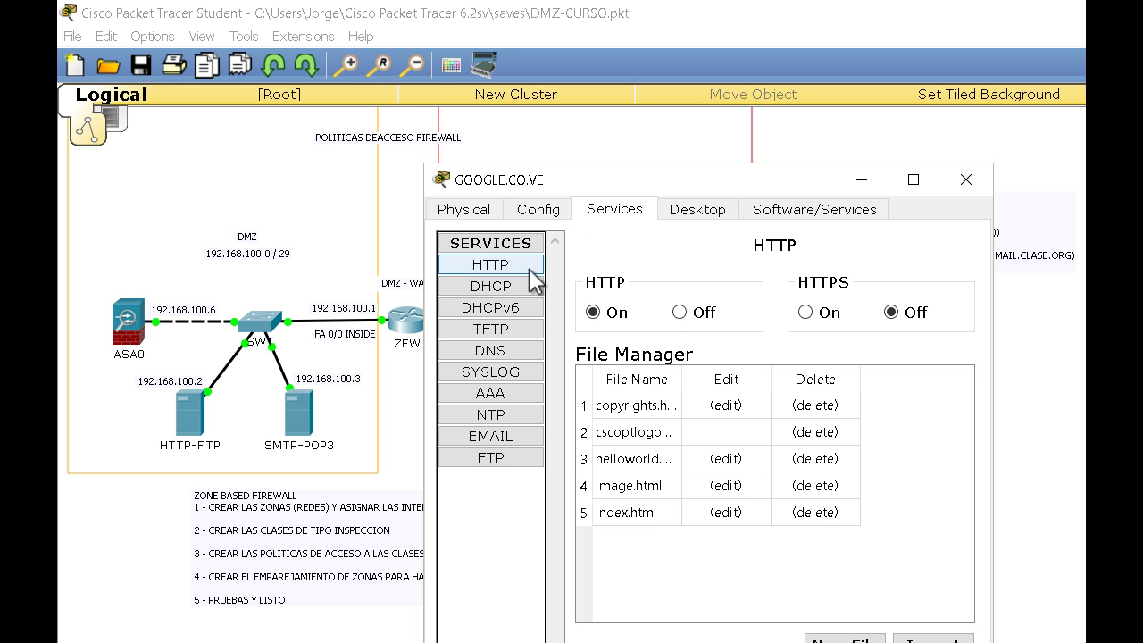
left_click(511, 354)
left_click(509, 437)
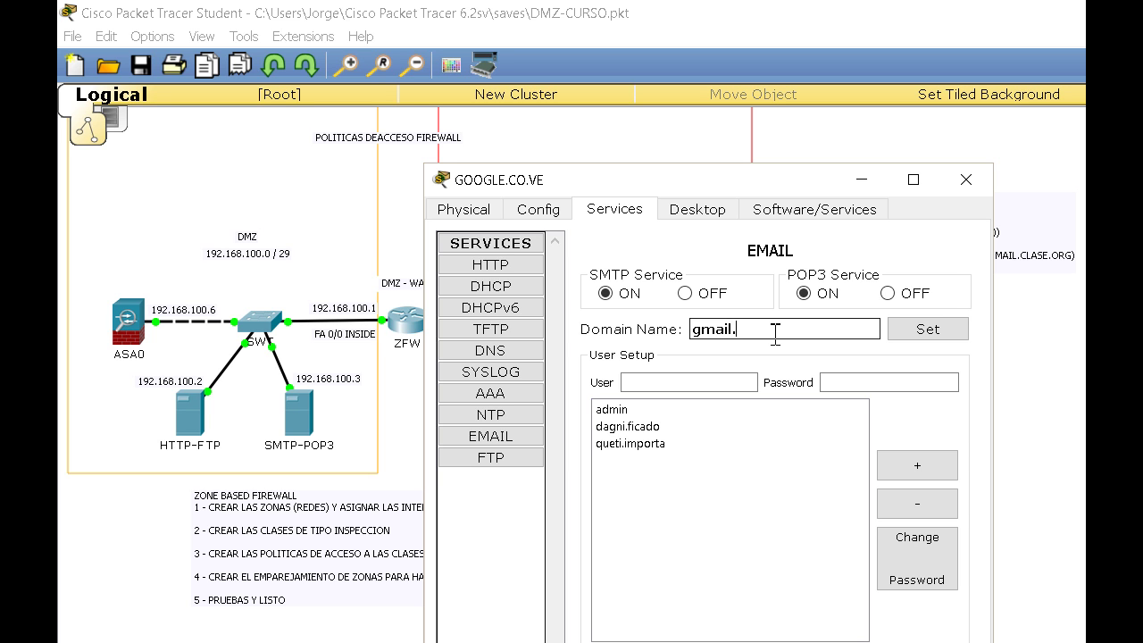
left_click(921, 328)
- Review the email user accounts and the FTP service settings of the GOOGLE.CO.VE server, and close its window
left_click(617, 416)
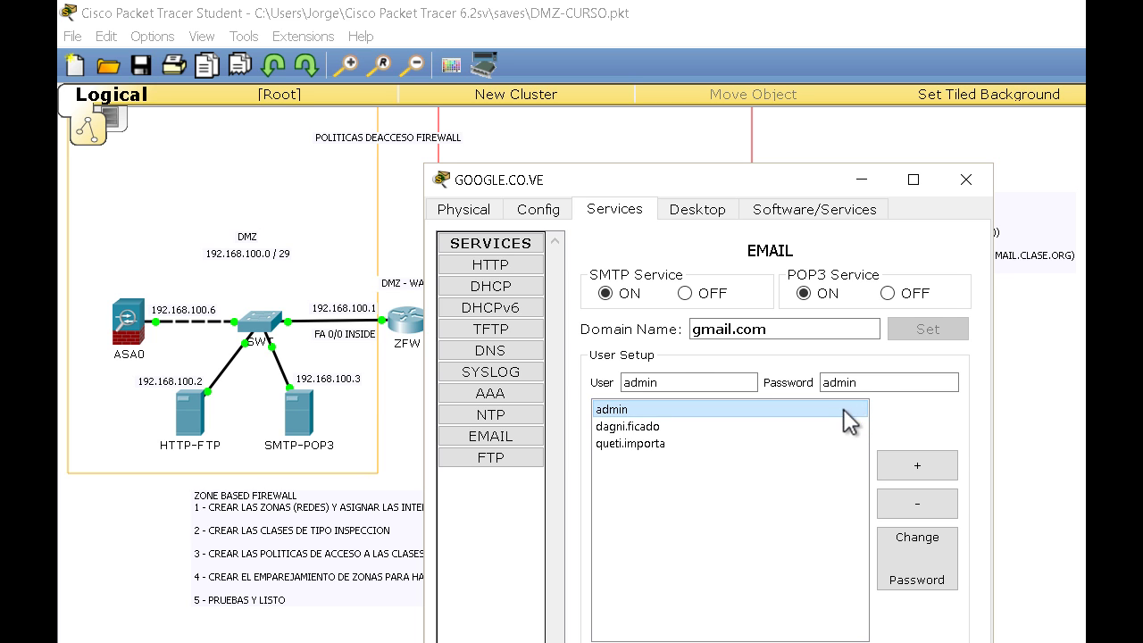
left_click(650, 427)
left_click(650, 444)
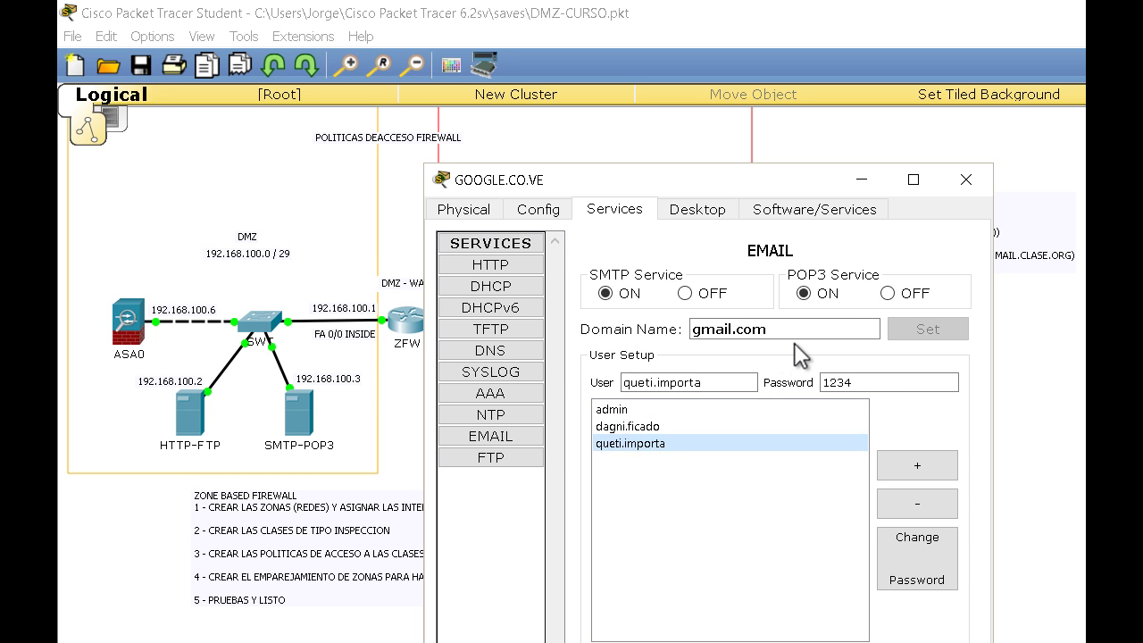
left_click(493, 457)
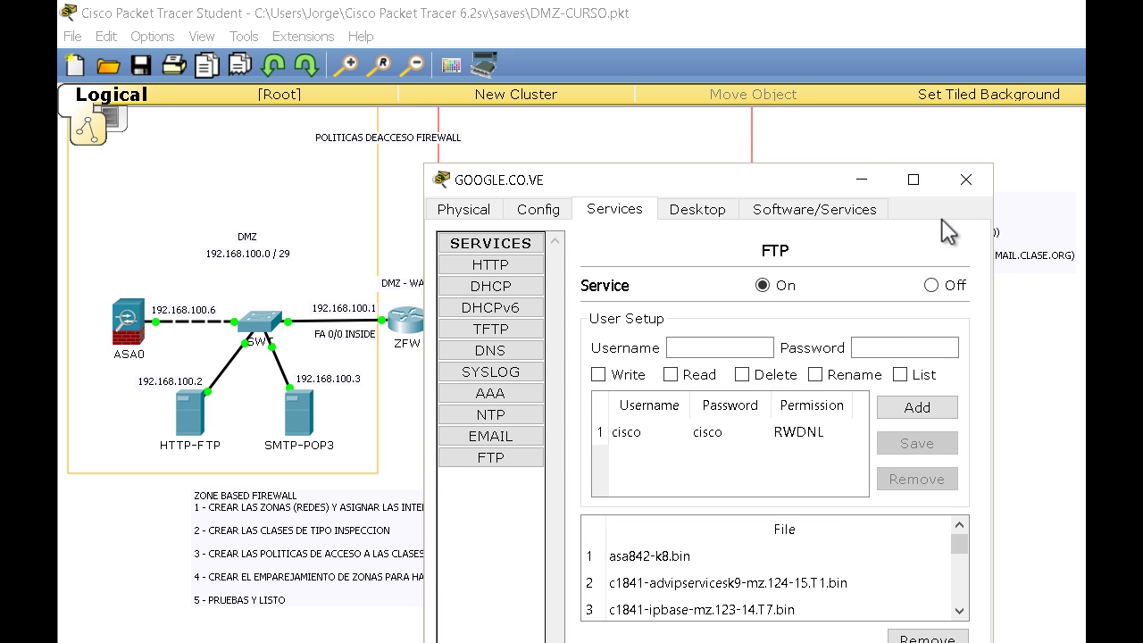
left_click(964, 183)
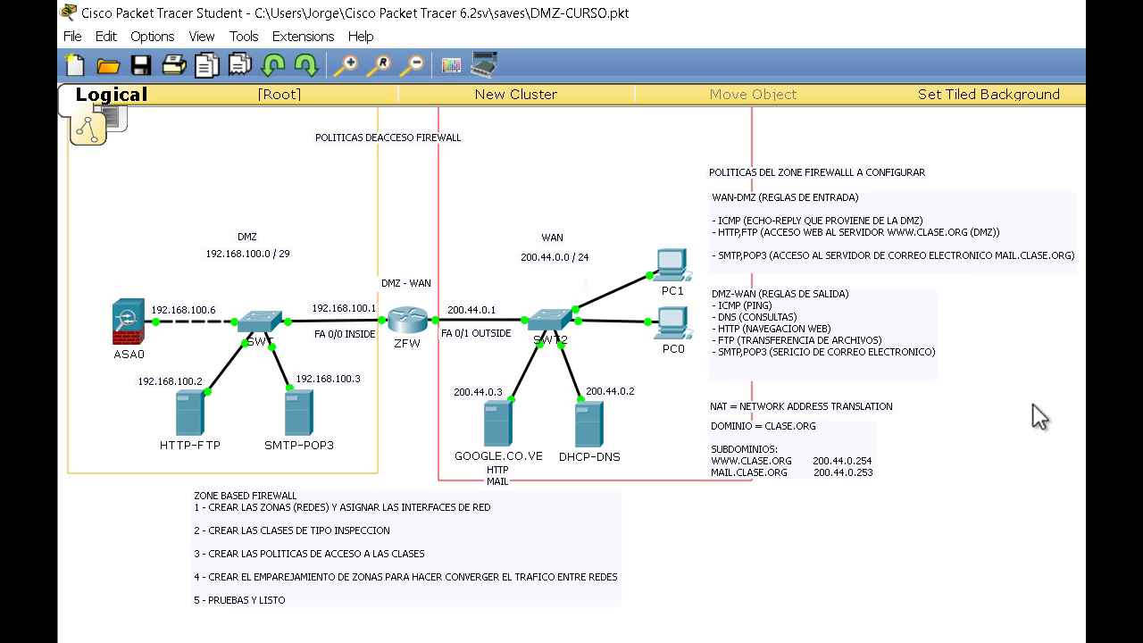
left_click_drag(478, 543, 492, 529)
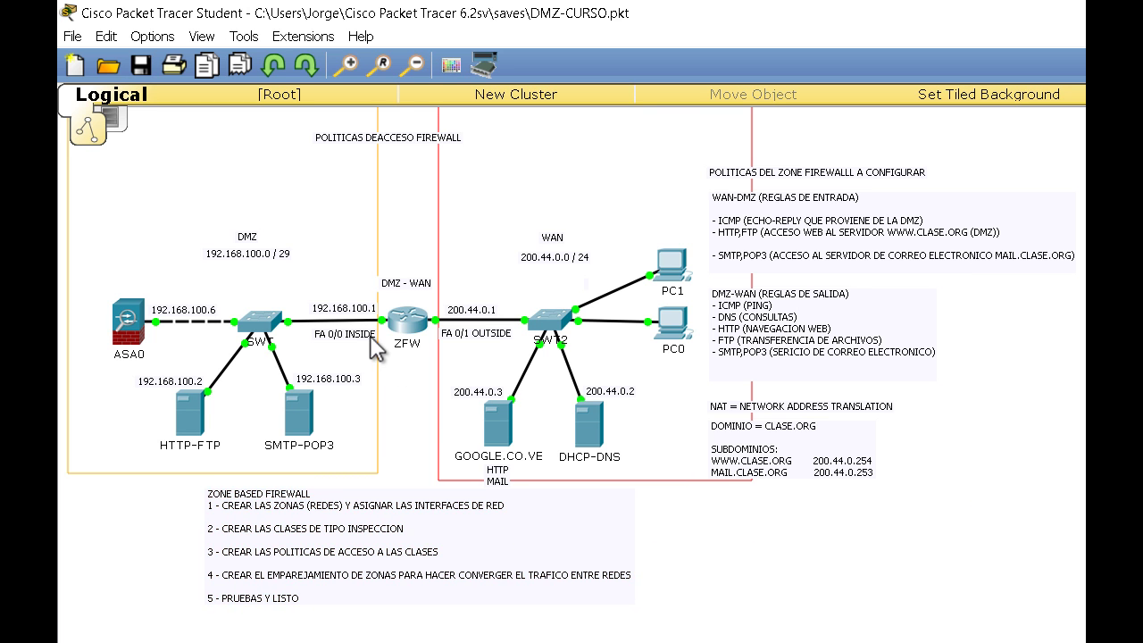
left_click(351, 321)
left_click(469, 325)
left_click(357, 332)
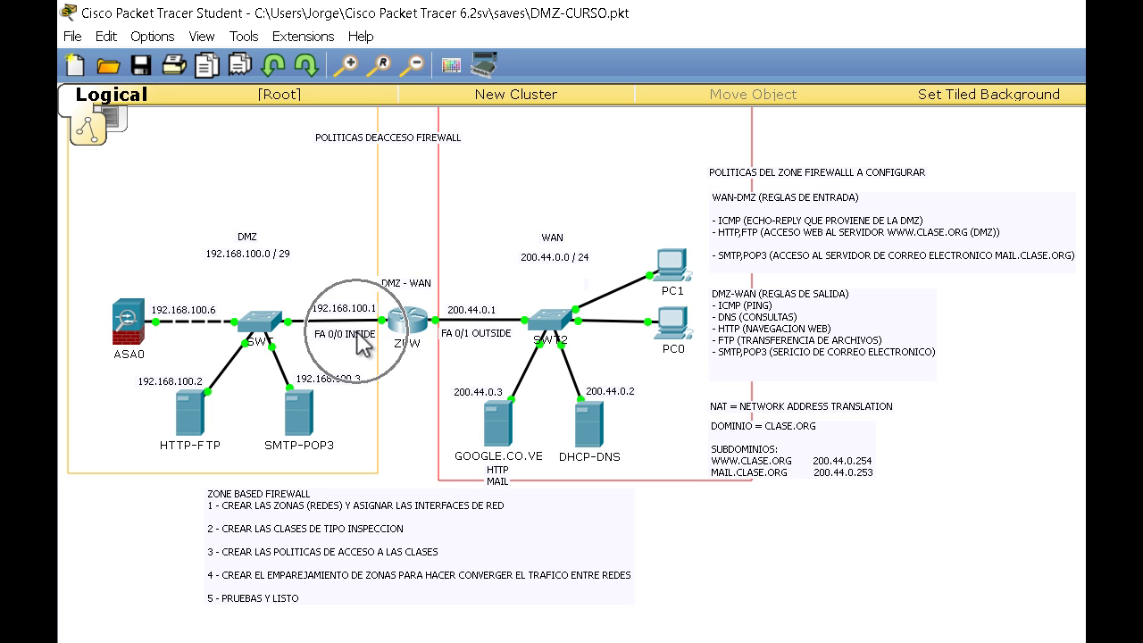
left_click(460, 330)
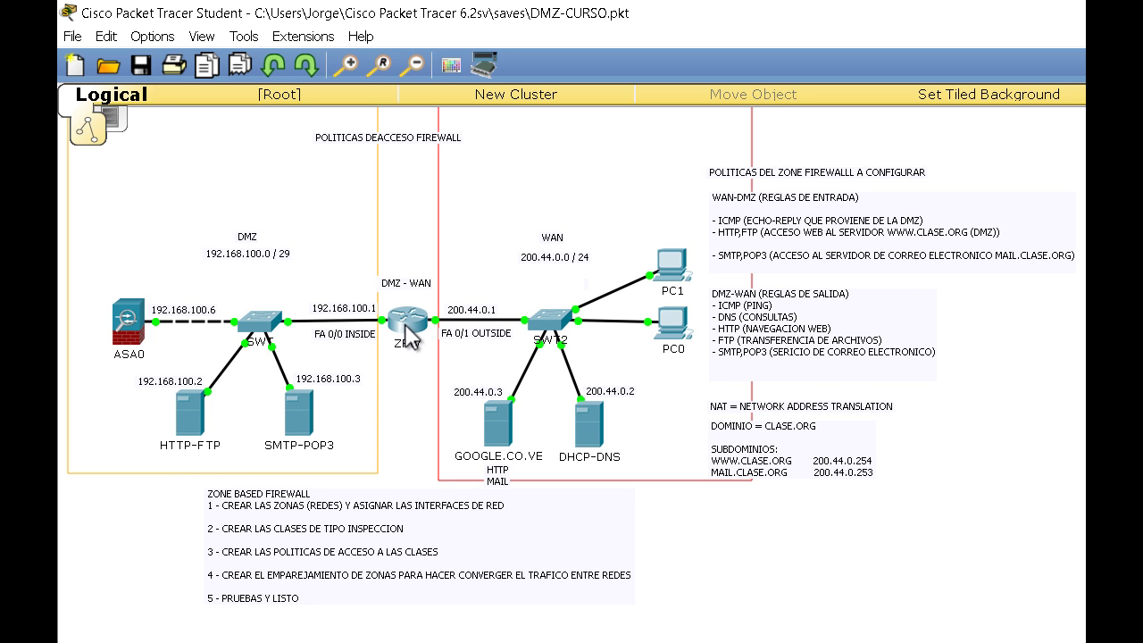
- Open the ZFW router's command line, widen its window and start the console session
mouse_move(407, 323)
left_click(409, 324)
left_click_drag(645, 184, 301, 83)
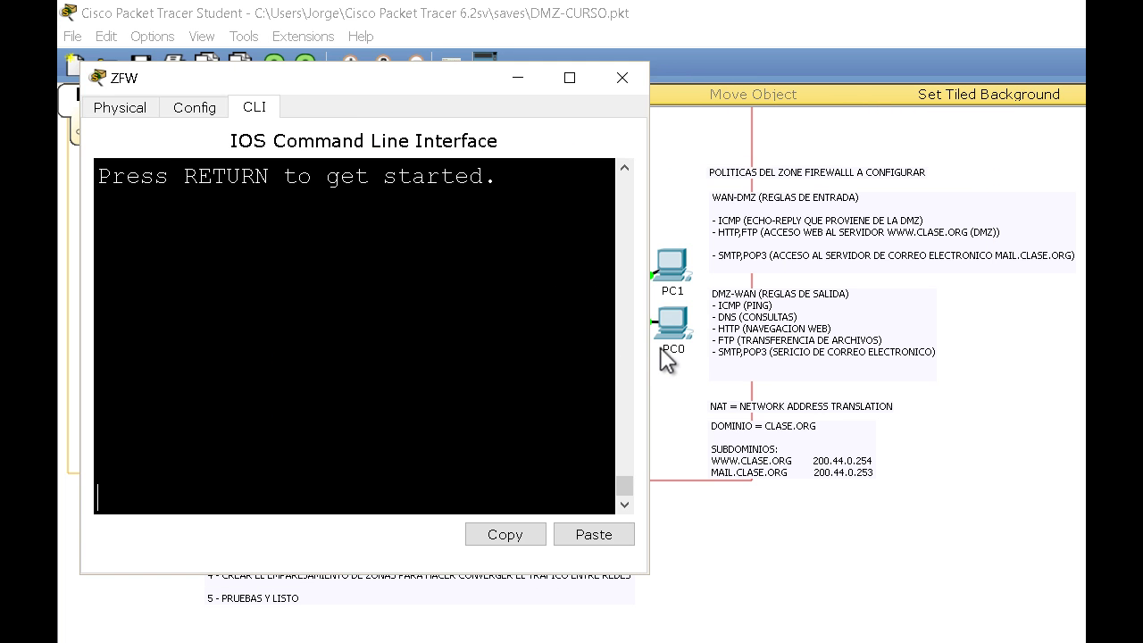
left_click_drag(650, 339, 1084, 339)
key("Return")
key("Return")
type("ne")
key("Return")
type("conf t")
key("Return")
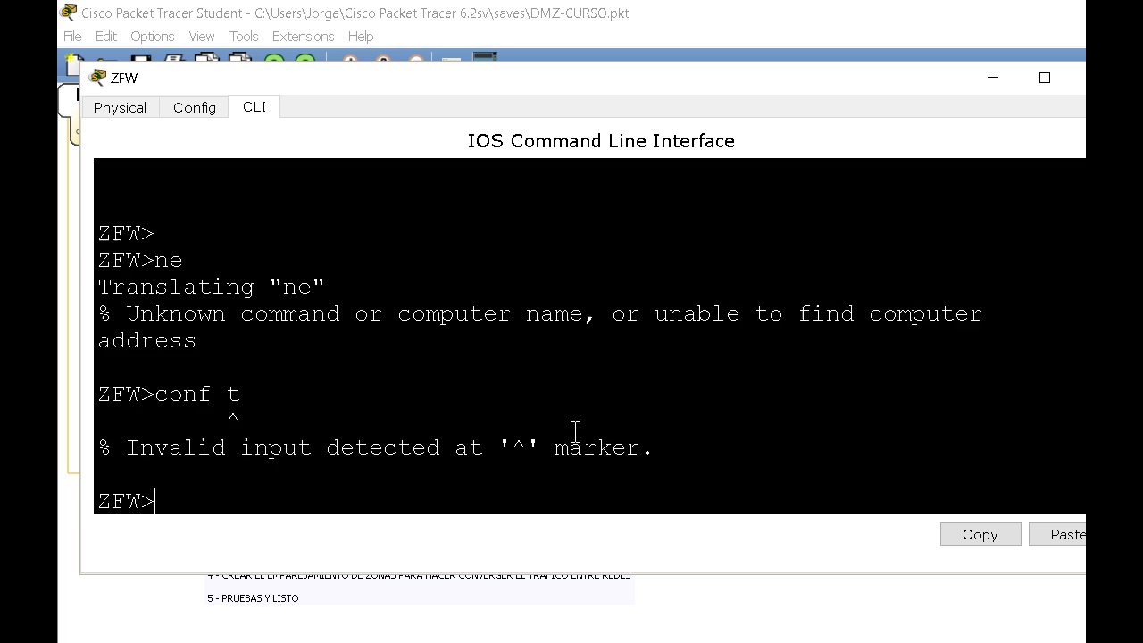
- Enter privileged mode with en and global configuration mode with conf t on the ZFW router
key("Return")
type("en")
key("Return")
type("conf t")
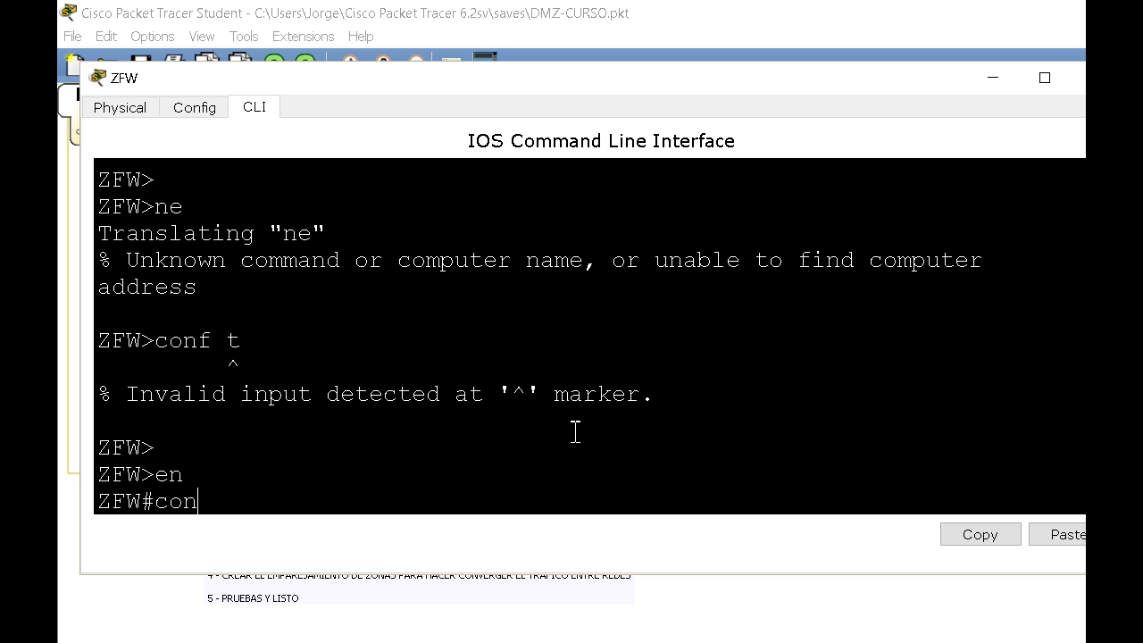
key("Return")
key("Return")
key("Return")
key("Return")
key("Return")
key("Return")
key("Return")
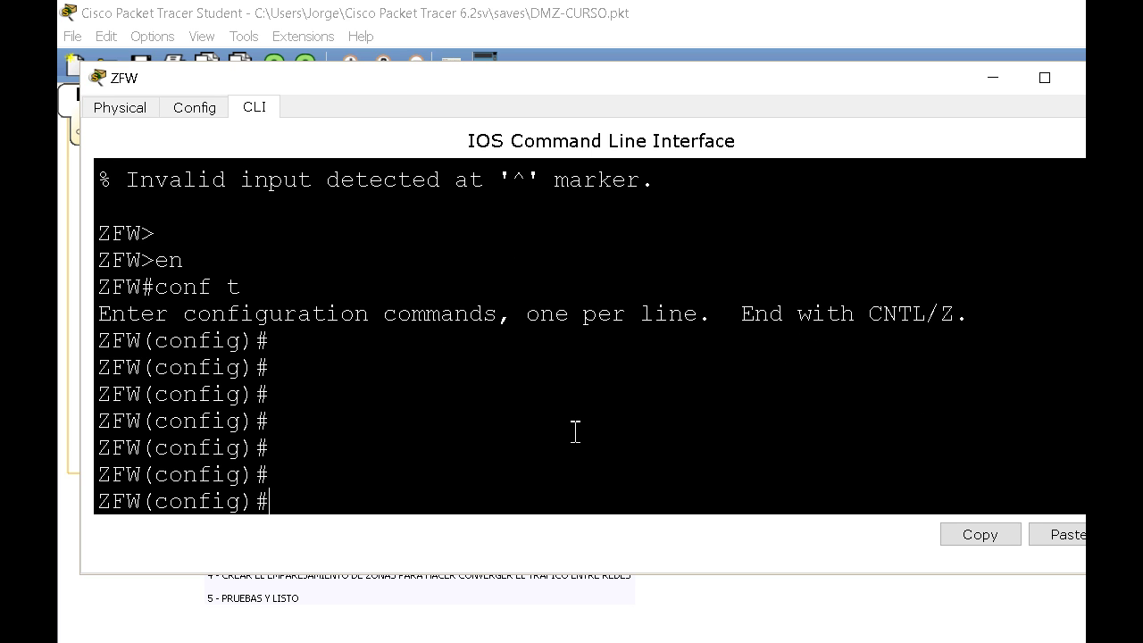
- Create the security zone INSIDE with zone security and return to global configuration mode
type("zone se")
key("Tab")
type("INSIDE")
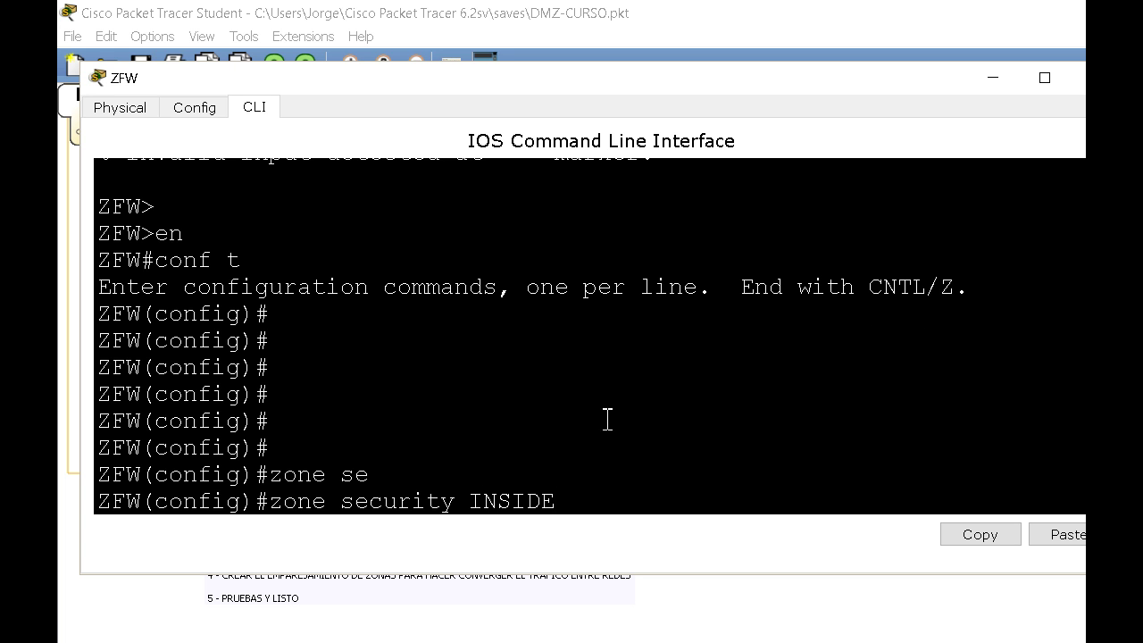
left_click_drag(457, 84, 901, 67)
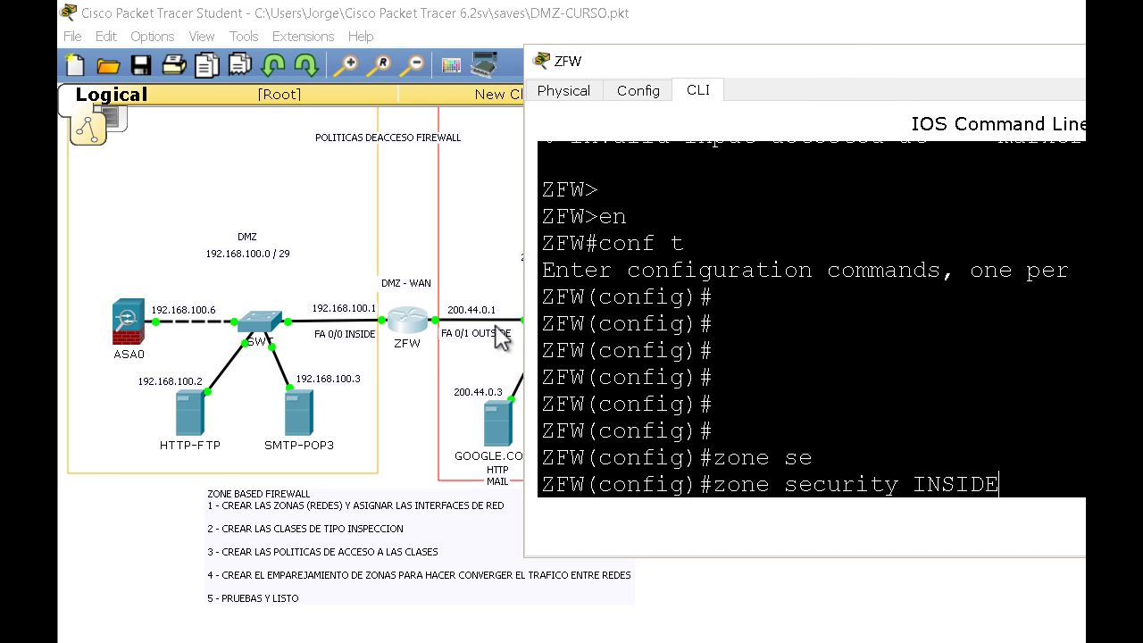
left_click_drag(734, 62, 322, 66)
key("Return")
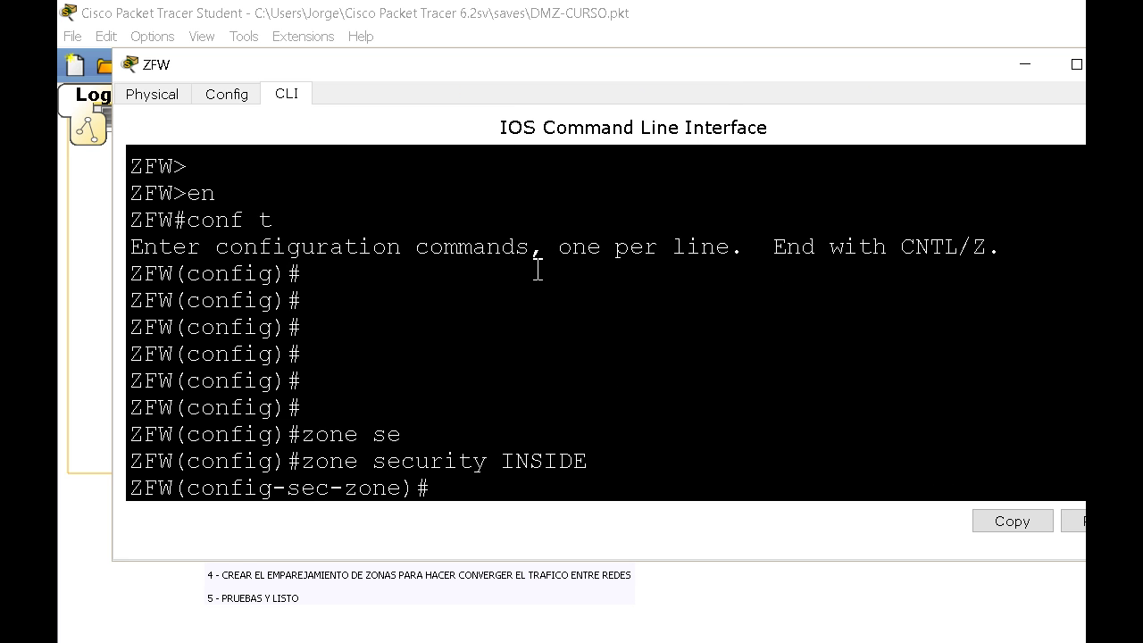
type("exit")
key("Return")
key("Return")
key("Return")
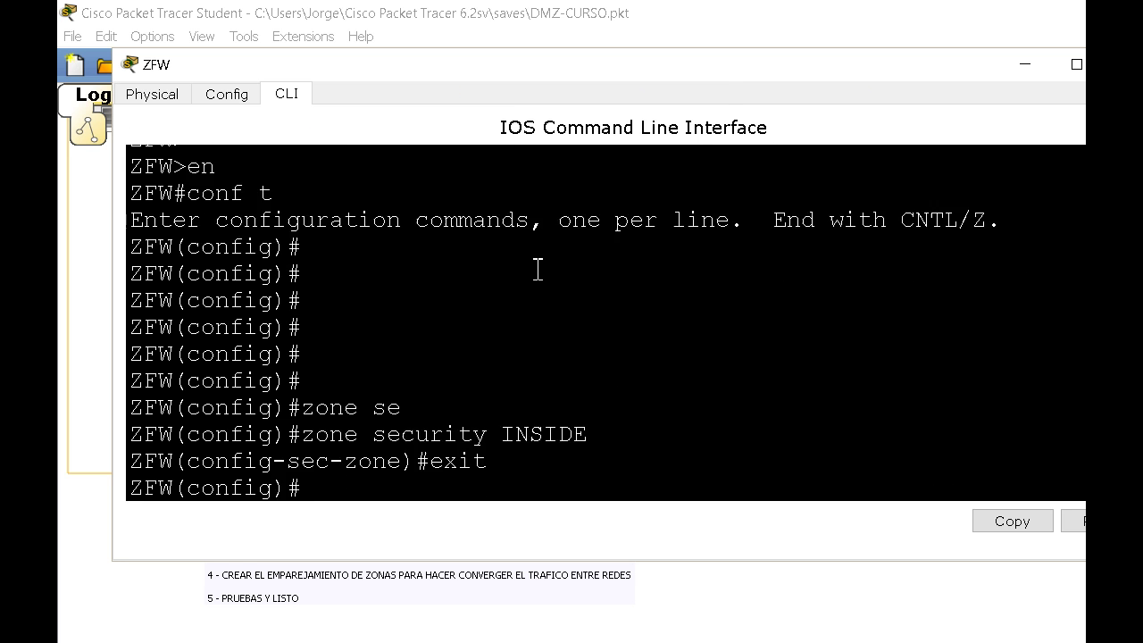
- Create the security zone OUTSIDE with zone security and exit the zone's configuration
type("zone se")
key("Tab")
type("OUTDI")
key("BackSpace")
type("SIDE")
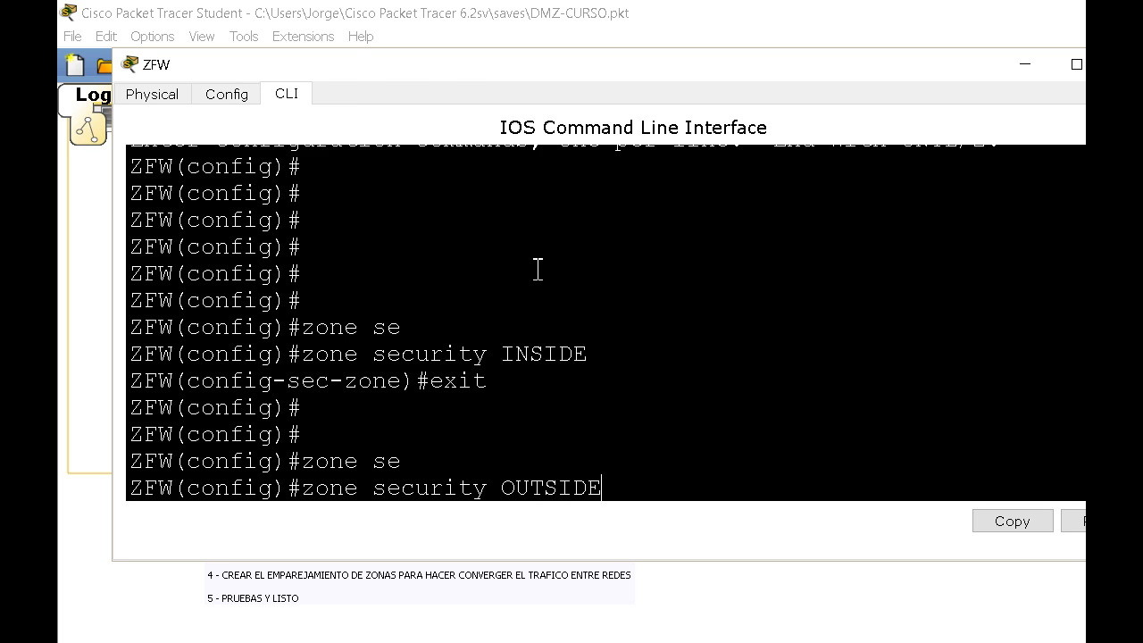
key("Return")
type("exit")
key("Return")
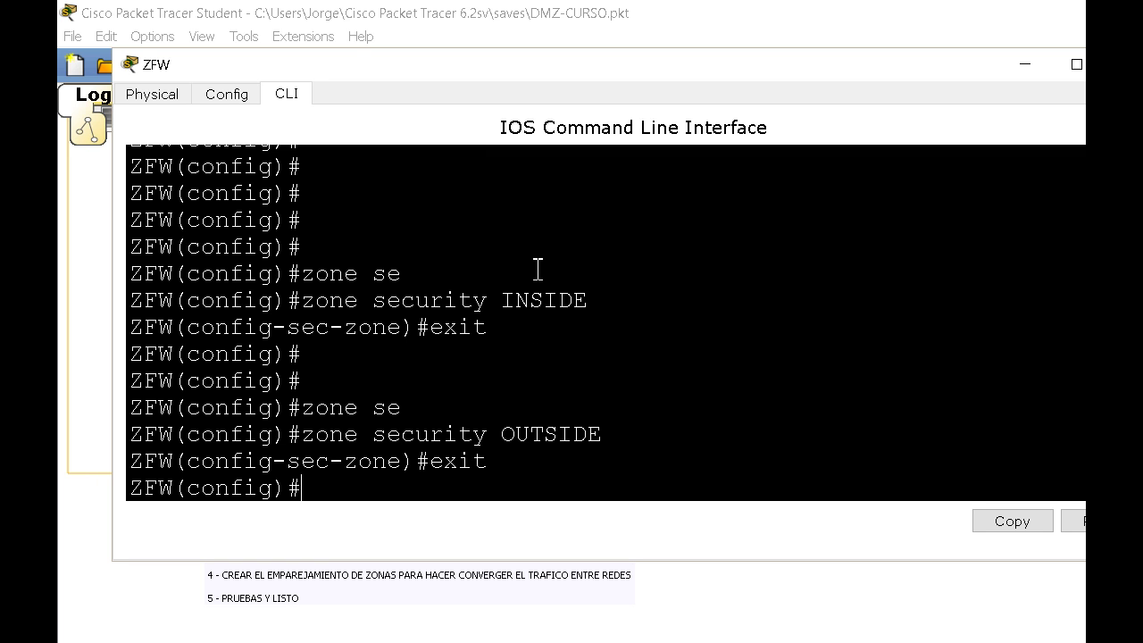
- Assign interface fastEthernet 0/0 to the INSIDE zone with zone security and return to global configuration mode
key("Return")
type("in")
key("Tab")
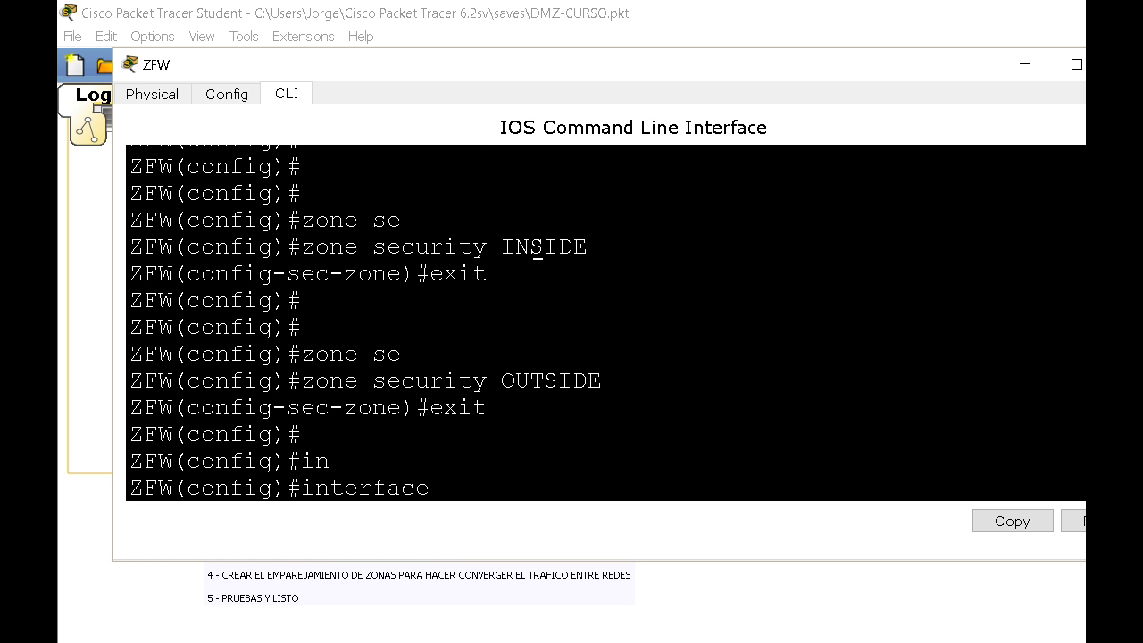
type("fa")
key("Tab")
type("0/0")
key("Return")
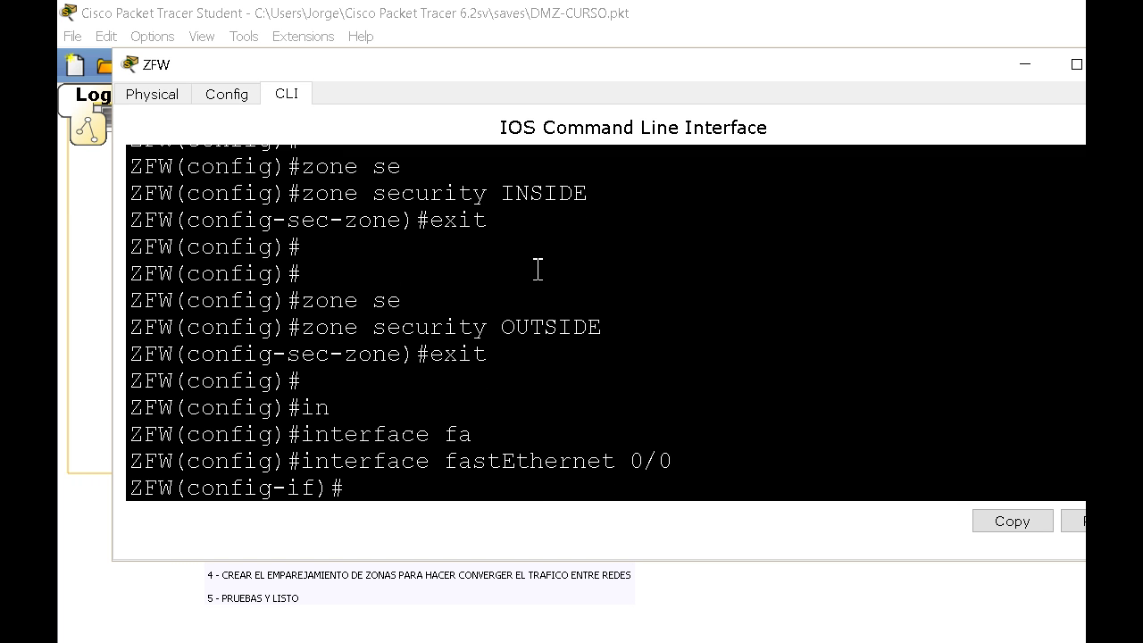
type("zone-se")
key("Tab")
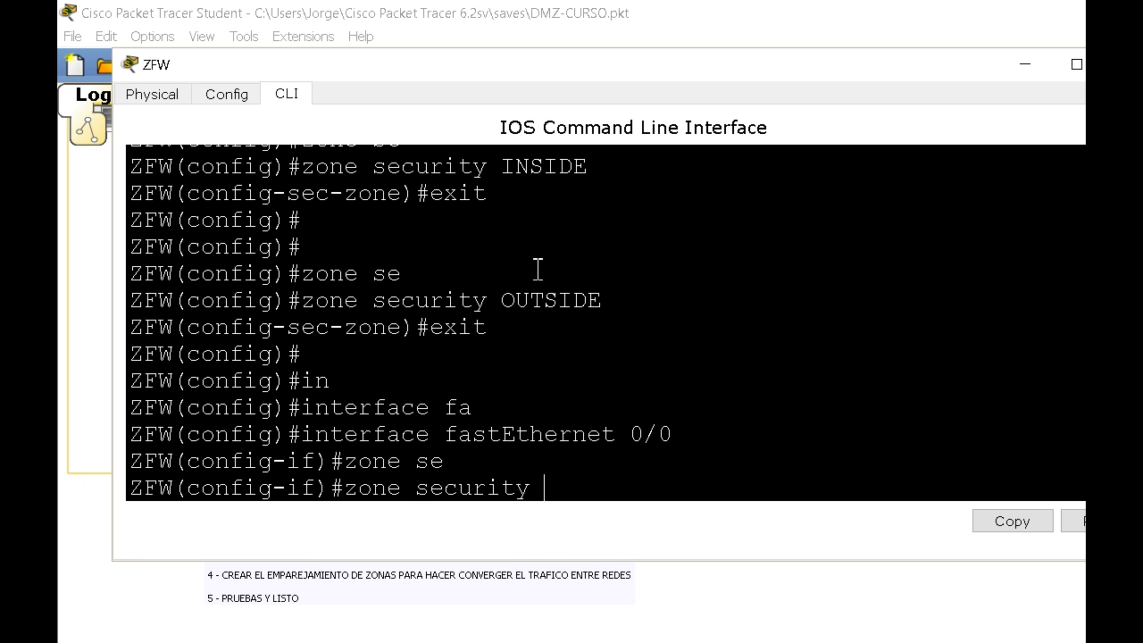
type("?")
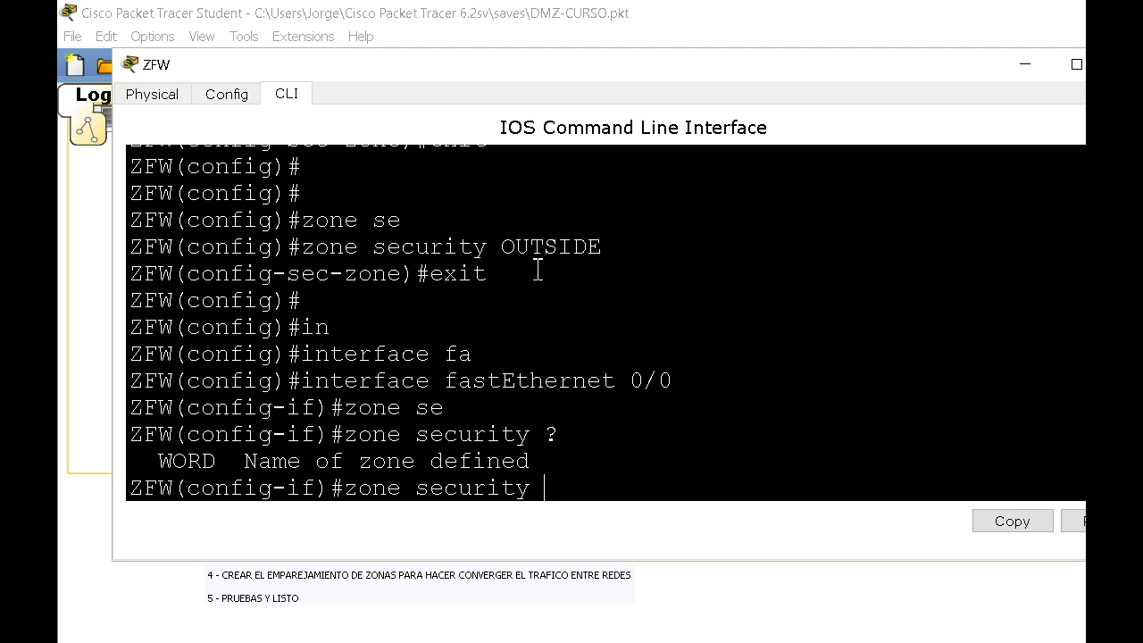
type("INSIDE")
key("Return")
type("exit")
key("Return")
key("Return")
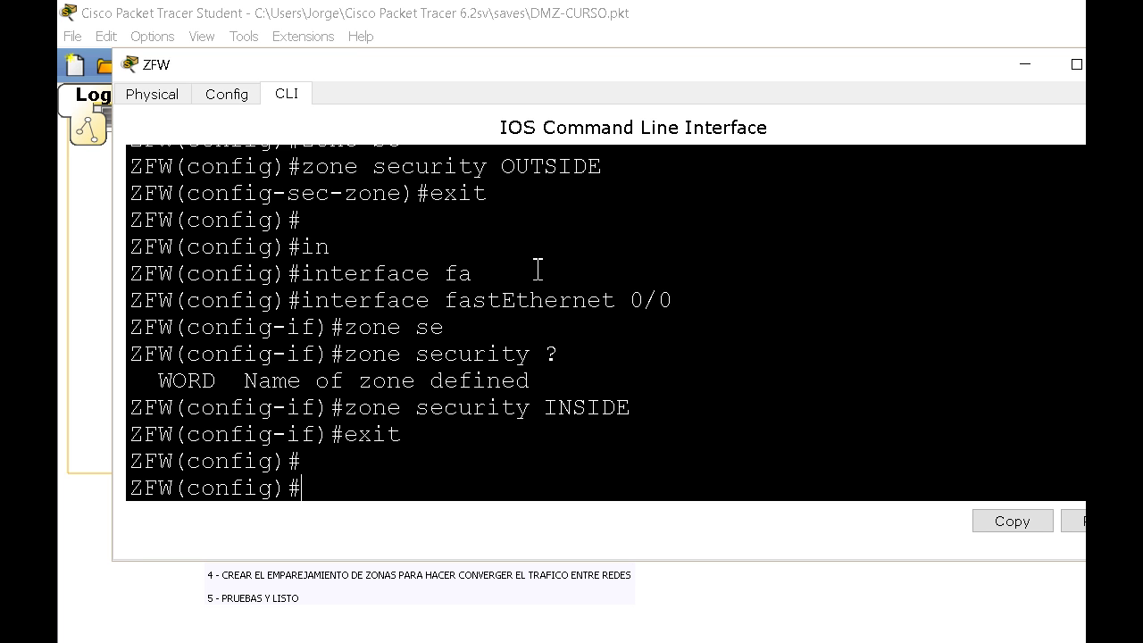
- Assign interface fastEthernet 0/1 to the OUTSIDE zone with zone-member security
type("in")
key("Tab")
type("f")
key("Tab")
type("0/1")
key("Return")
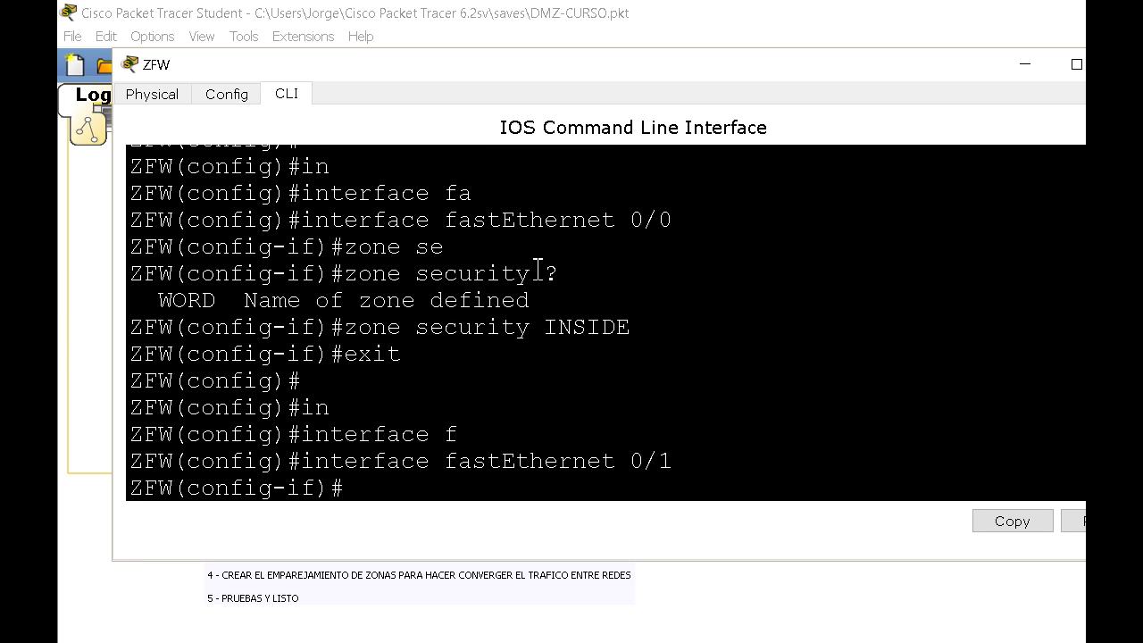
type("zon")
key("Tab")
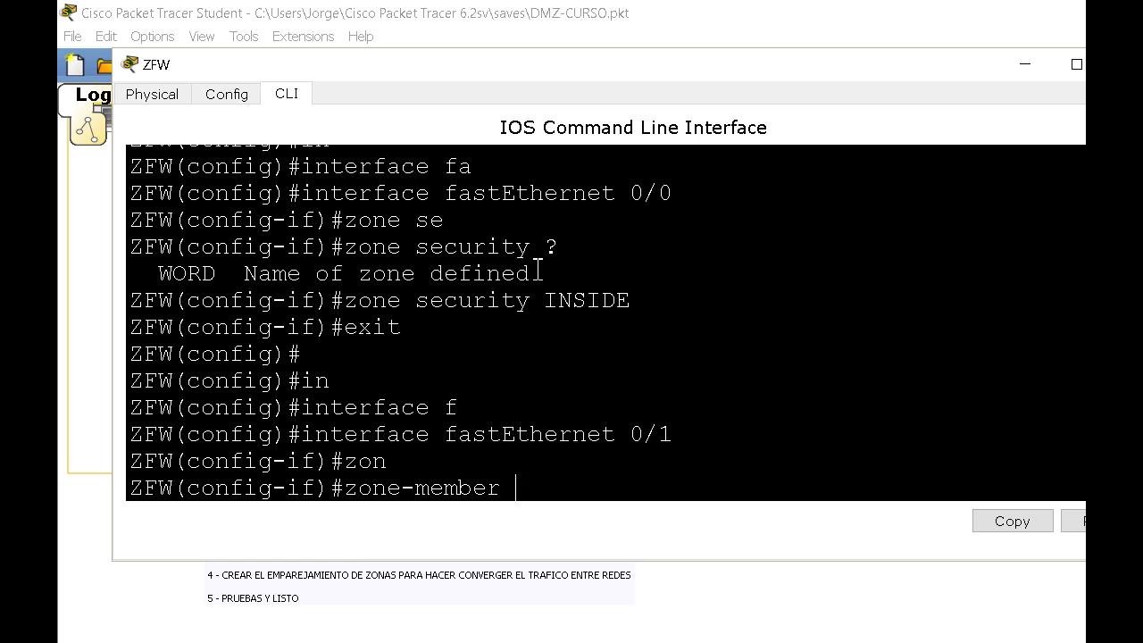
type("s")
key("Tab")
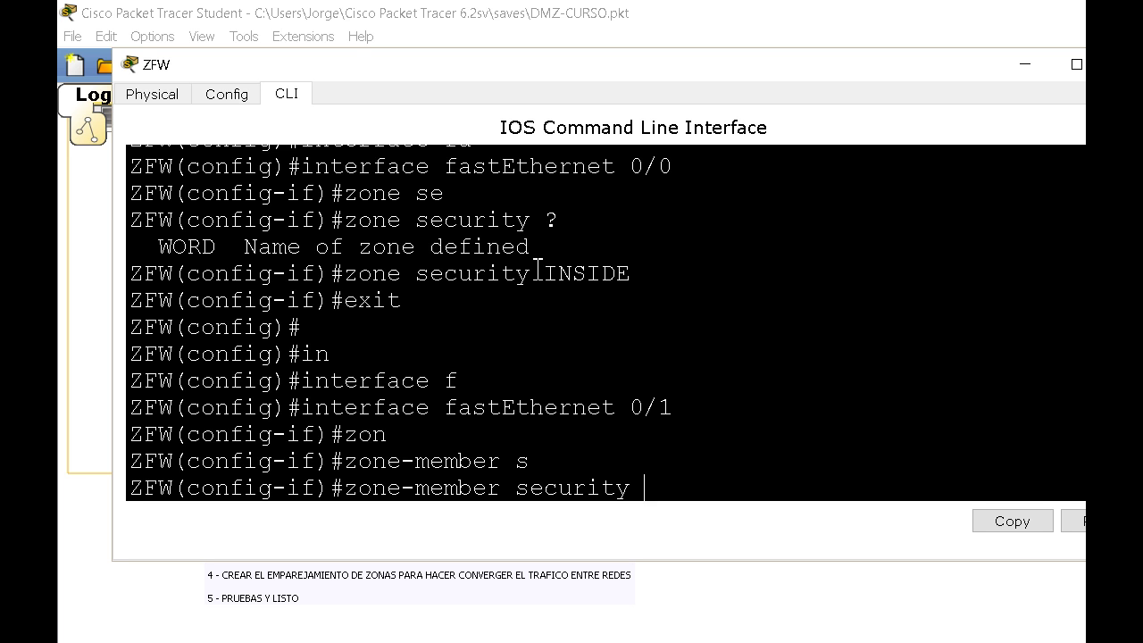
type("OUTSIDE")
key("Return")
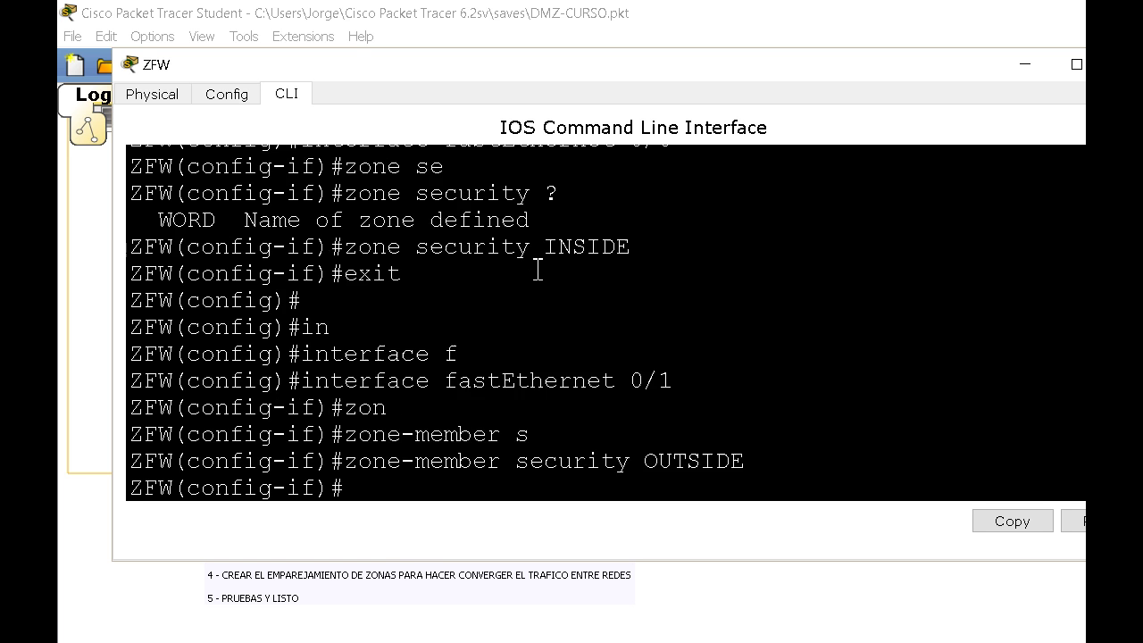
- Compare the zone security INSIDE command with the zone-member security OUTSIDE command in the console output
left_click_drag(347, 250, 631, 250)
left_click_drag(348, 463, 659, 468)
left_click_drag(347, 259, 411, 249)
left_click_drag(345, 461, 630, 461)
left_click_drag(345, 247, 536, 247)
left_click(413, 479)
type("zon")
key("Tab")
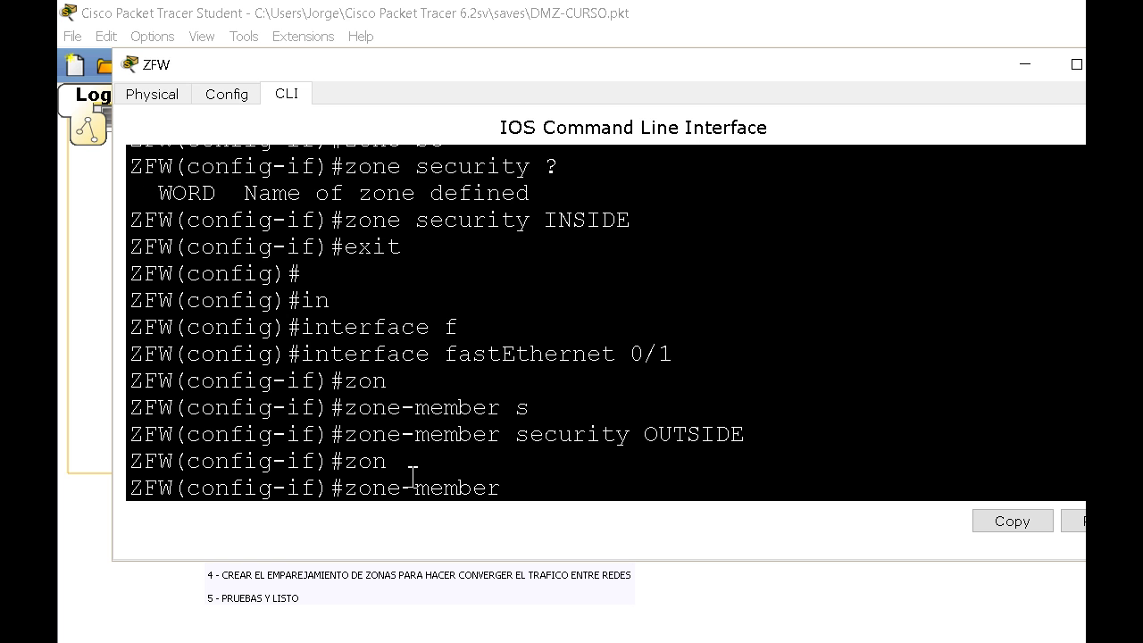
key("BackSpace")
key("BackSpace")
key("BackSpace")
key("BackSpace")
key("BackSpace")
key("BackSpace")
key("BackSpace")
key("BackSpace")
key("BackSpace")
key("BackSpace")
key("BackSpace")
- Exit the fastEthernet 0/1 interface configuration and return to global configuration mode
key("Return")
type("exit")
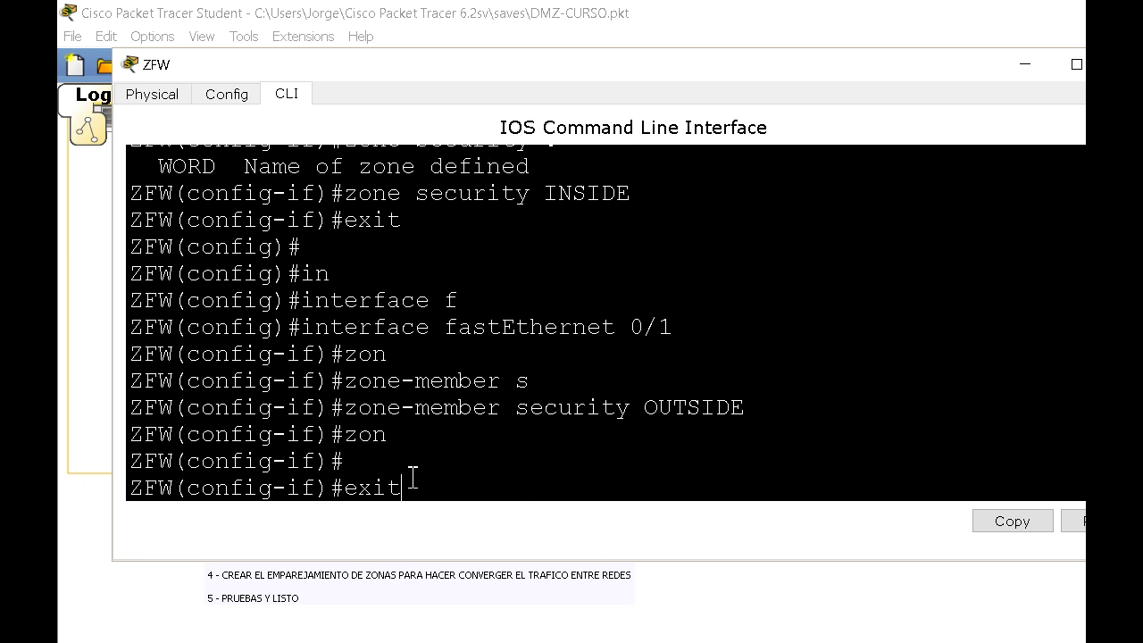
key("Return")
key("Return")
key("Return")
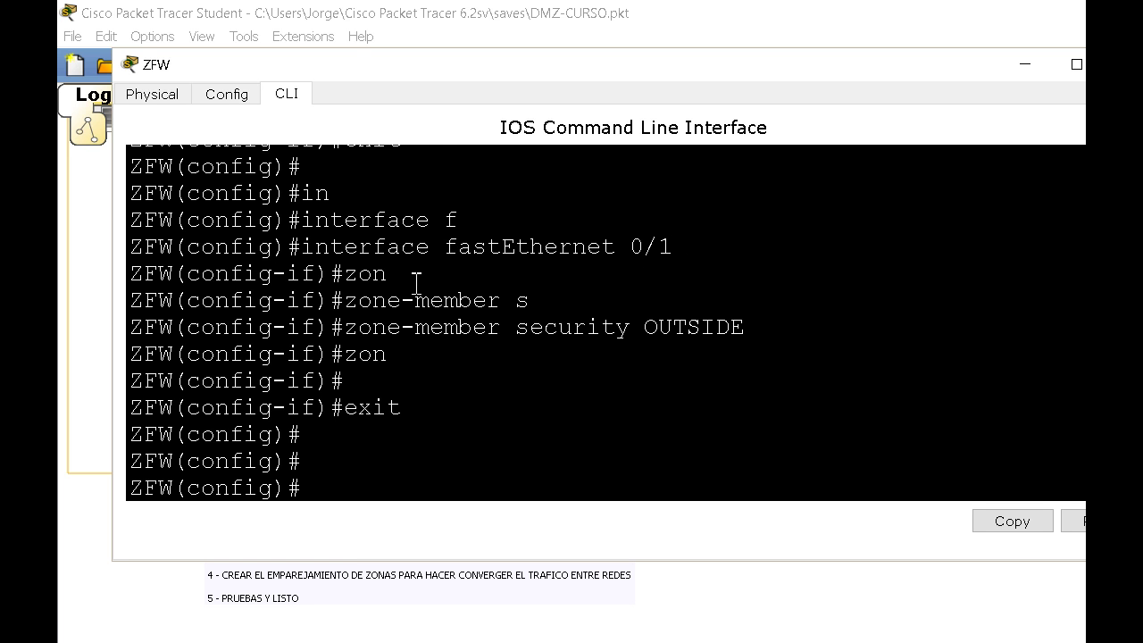
scroll(625, 366, "up", 1)
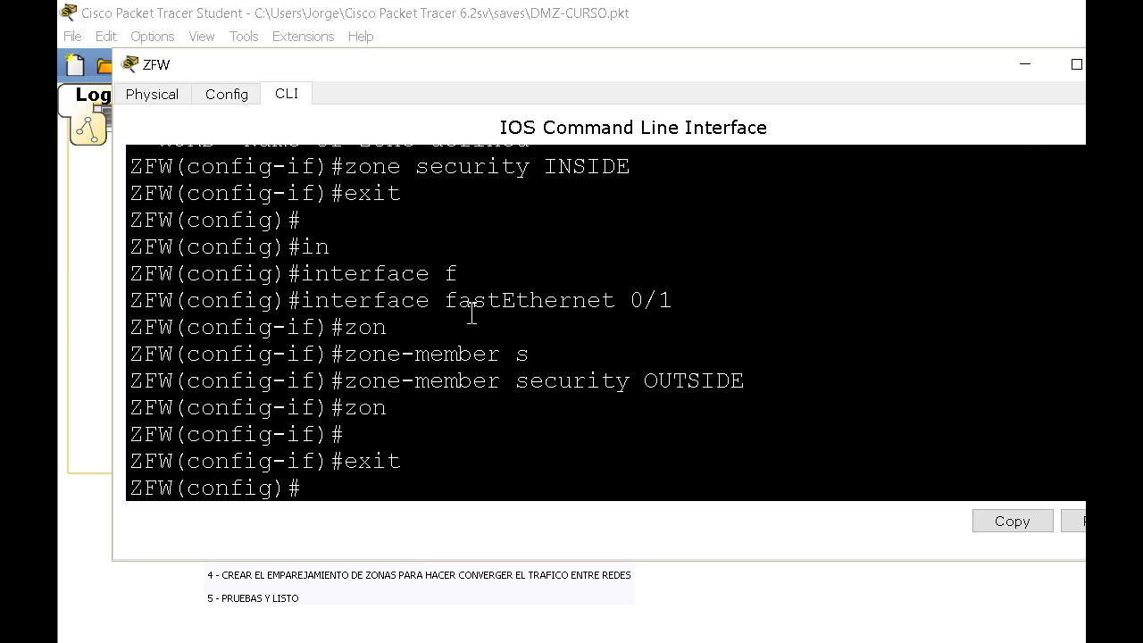
- Minimize the ZFW console and send a simple PDU from the HTTP-FTP server to PC1
left_click(1027, 65)
left_click(191, 415)
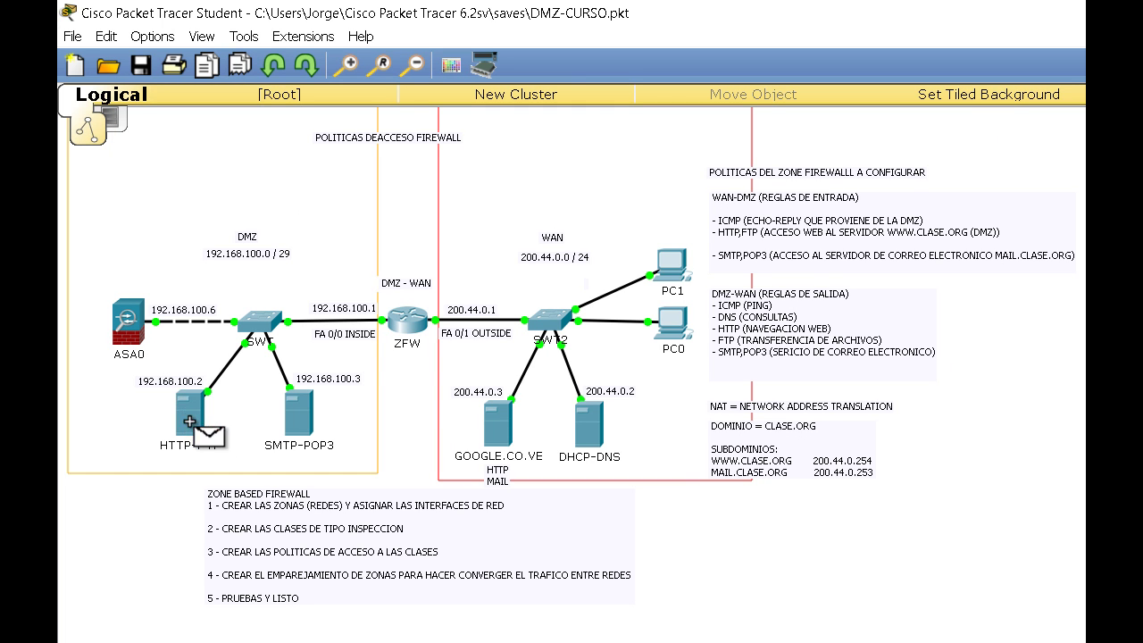
left_click(679, 263)
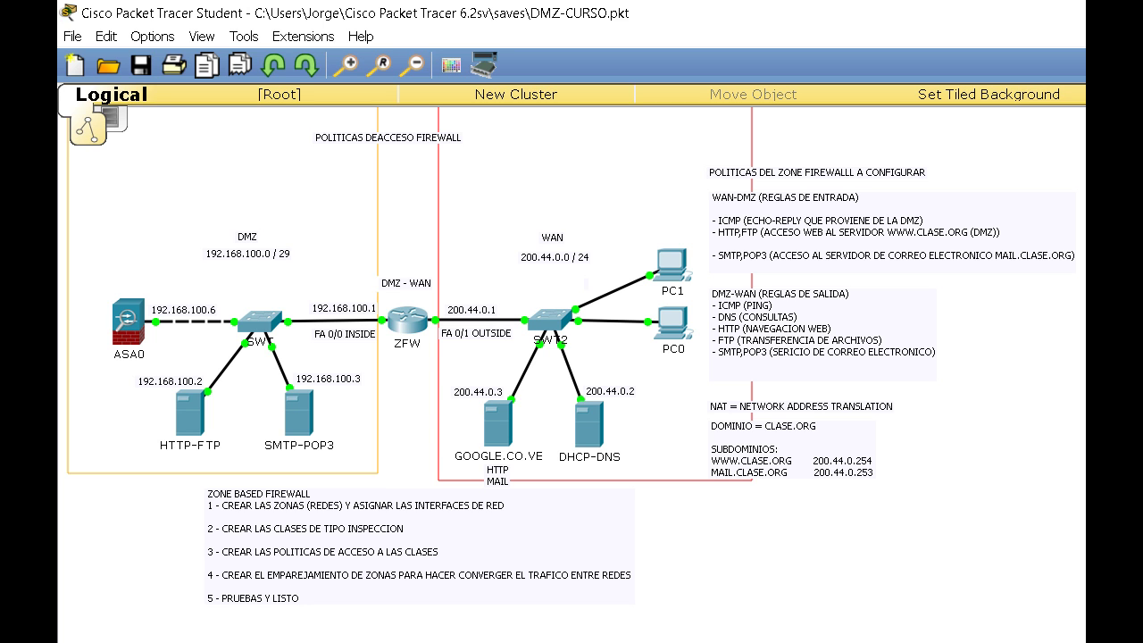
- Switch to simulation mode and send a simple PDU from the SMTP-POP3 server to PC1
key("shift+s")
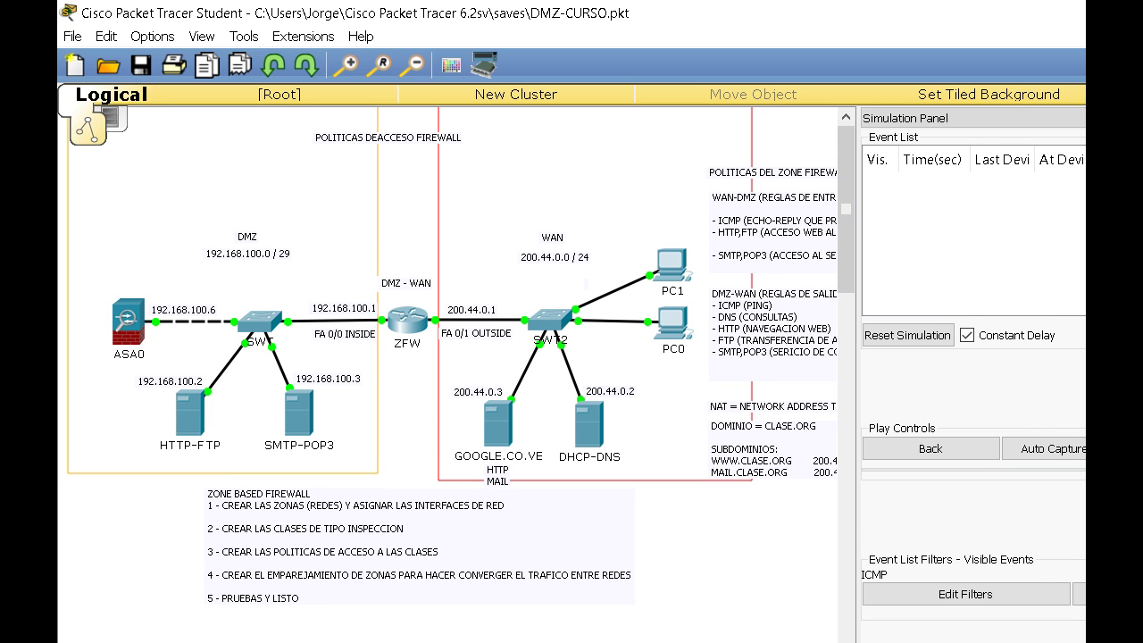
left_click(299, 413)
left_click(670, 263)
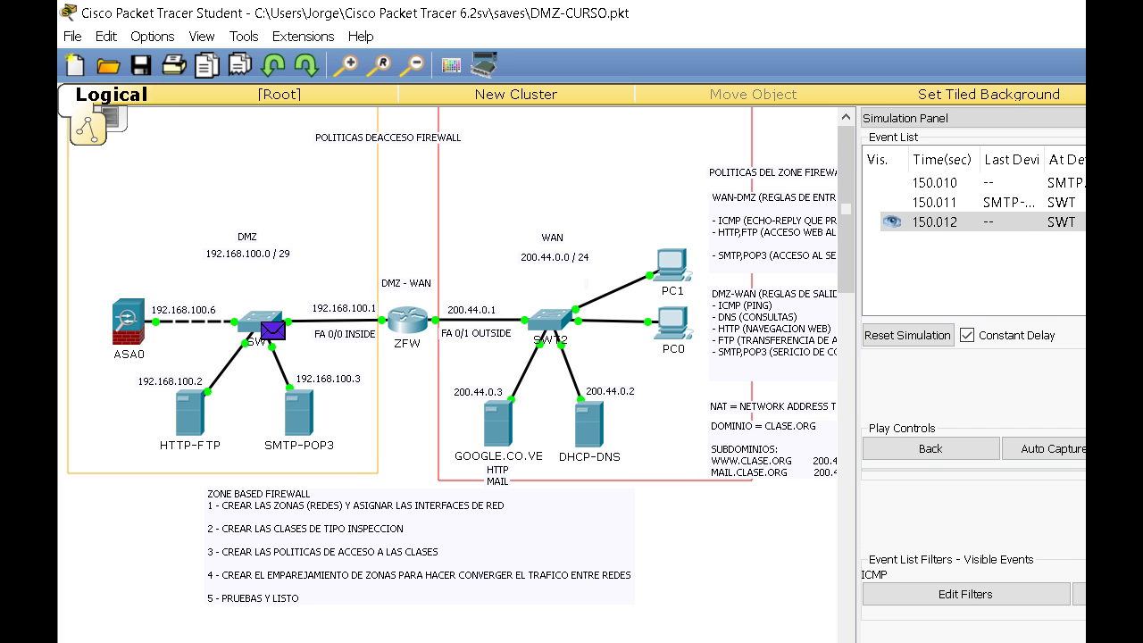
- Inspect the packet's OSI layer details at the ZFW router through to the outbound Layer 3 processing, and close them
left_click(420, 329)
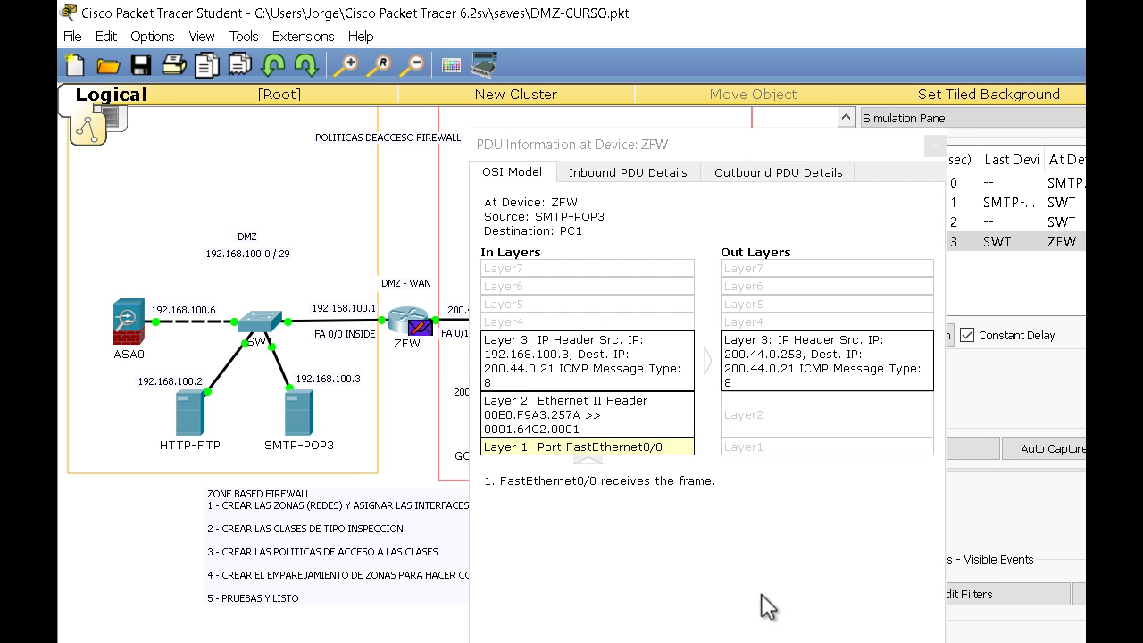
left_click_drag(651, 59, 636, 34)
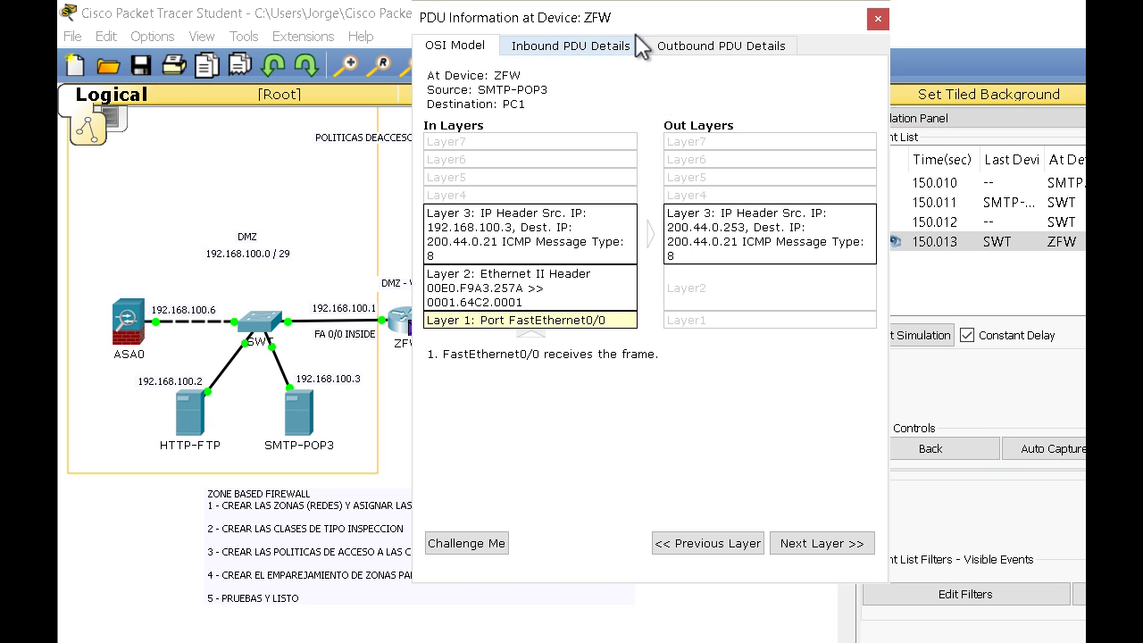
left_click(814, 546)
left_click(815, 546)
left_click(815, 547)
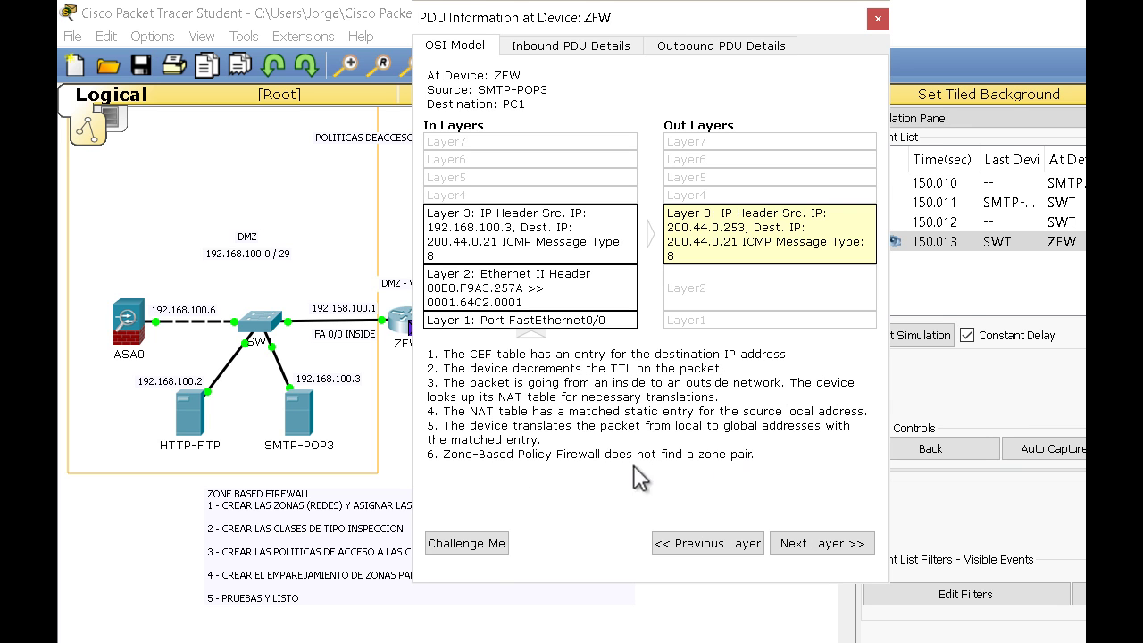
left_click(877, 18)
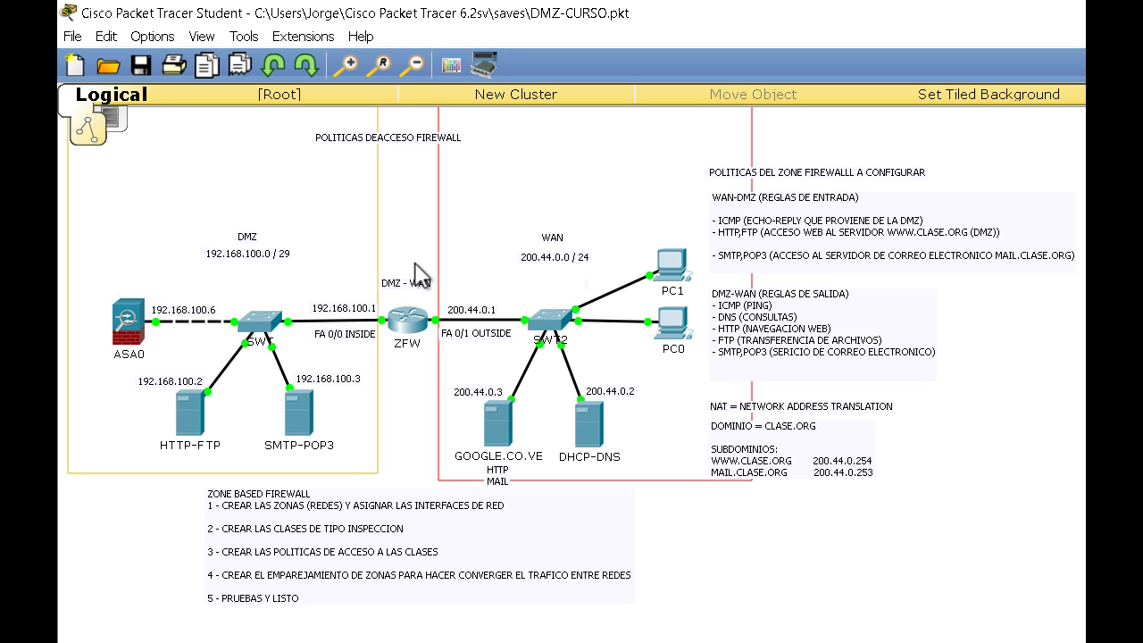
left_click(413, 323)
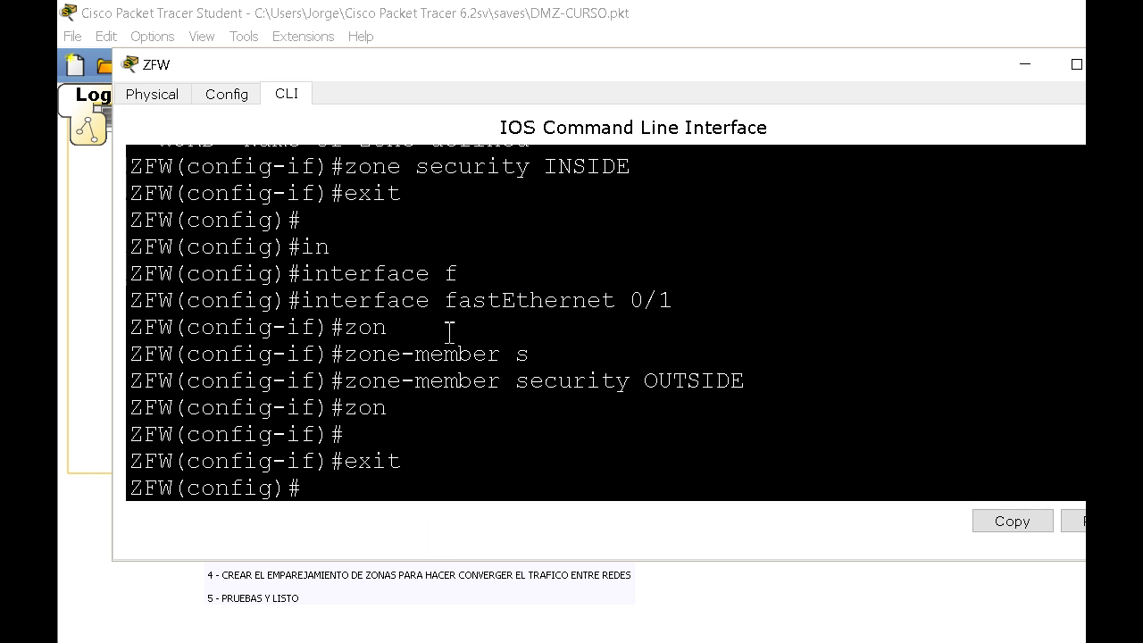
left_click_drag(923, 64, 914, 131)
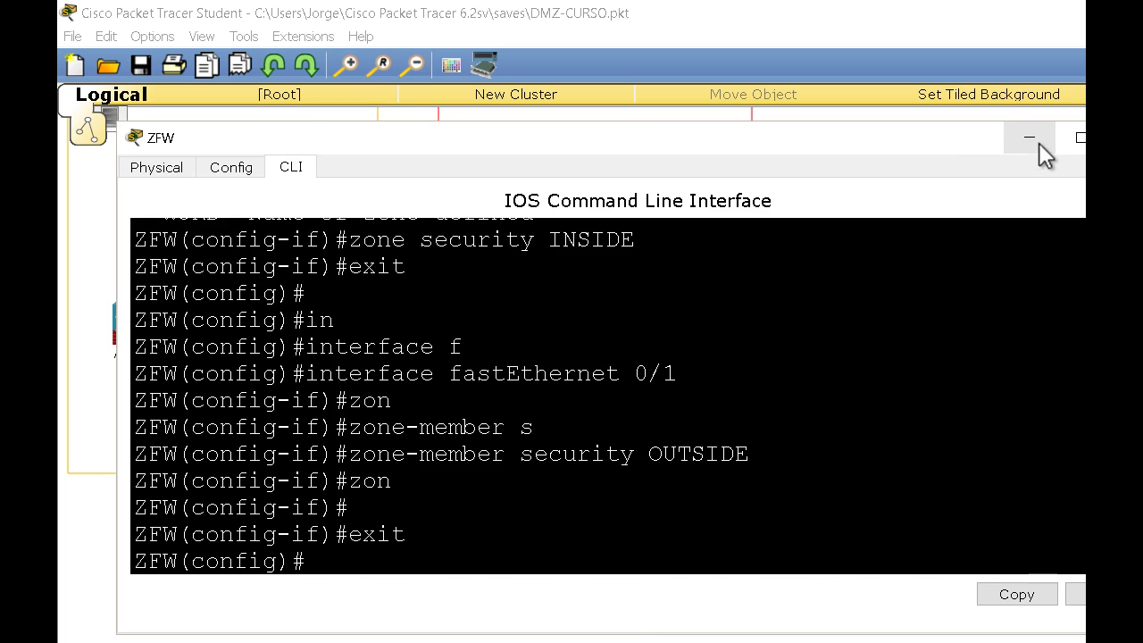
left_click(1038, 147)
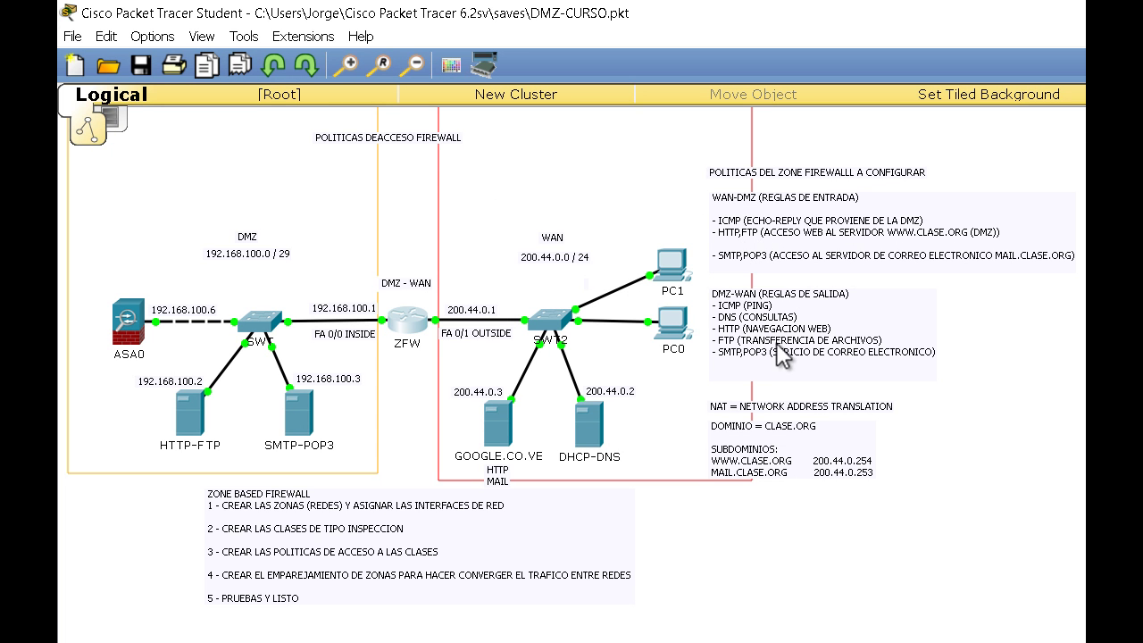
- Swap the two policy notes so the DMZ-WAN (REGLAS DE SALIDA) rules sit above the WAN-DMZ (REGLAS DE ENTRADA) rules
left_click_drag(1018, 241, 1108, 474)
left_click_drag(860, 313, 855, 215)
left_click_drag(952, 476, 862, 347)
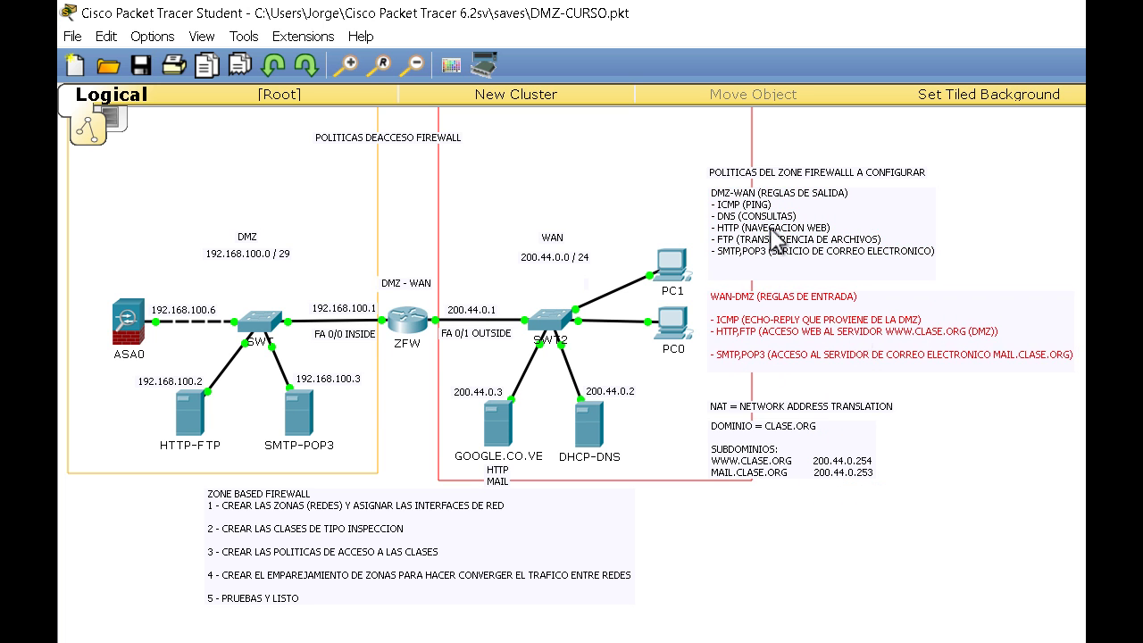
left_click(1072, 177)
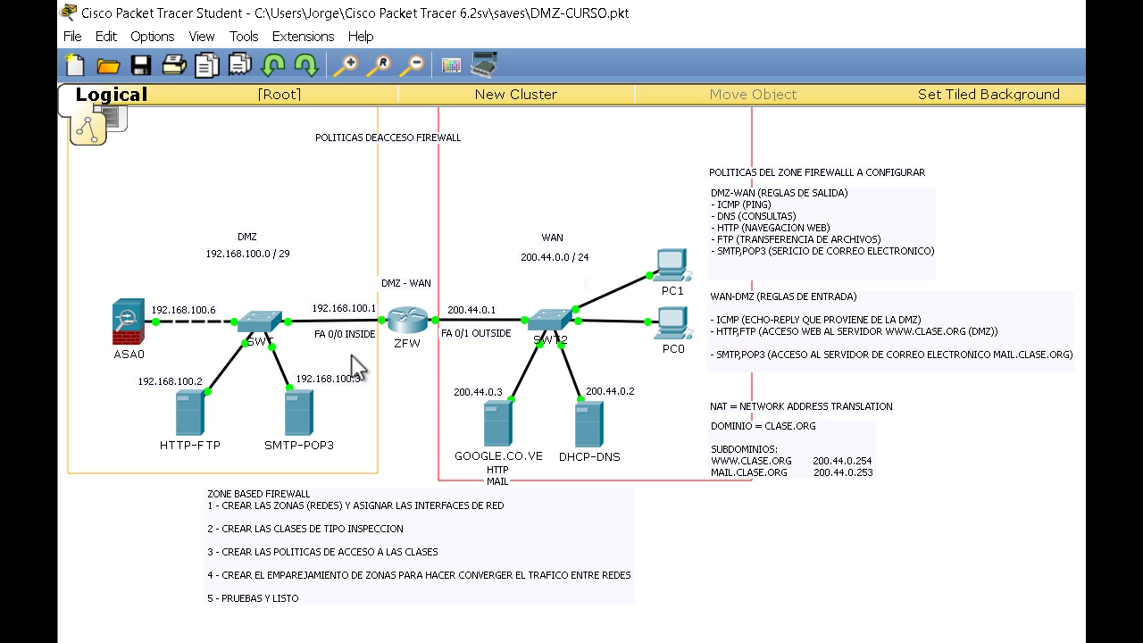
key("ctrl")
key("ctrl")
- Reopen the ZFW router's console and begin a class-map type inspect command in global configuration mode
left_click(400, 323)
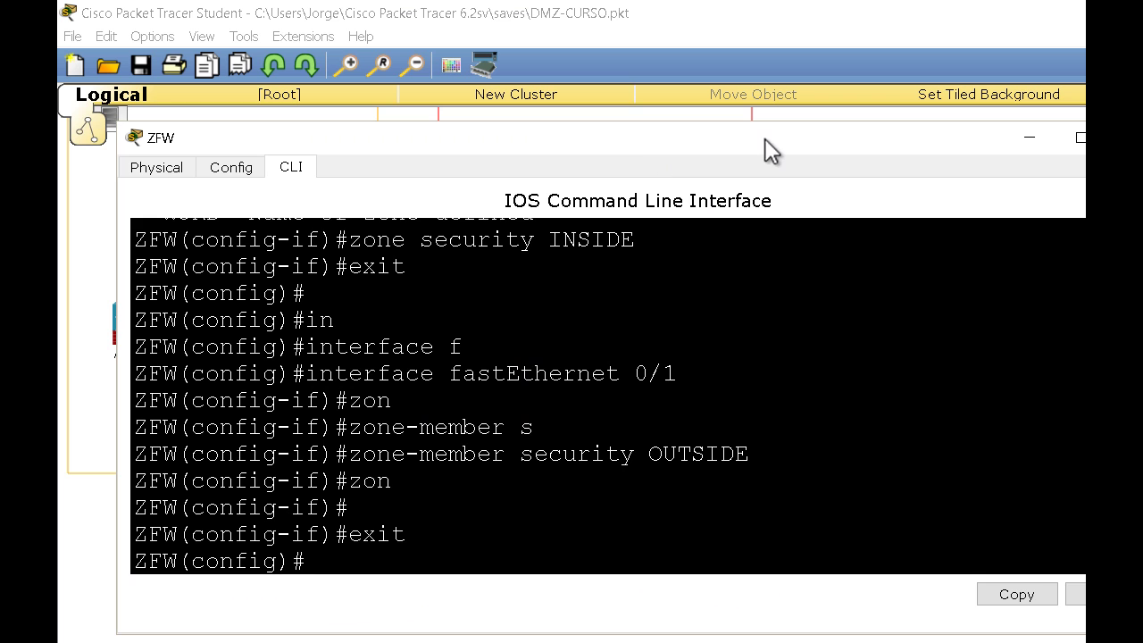
left_click_drag(744, 134, 720, 124)
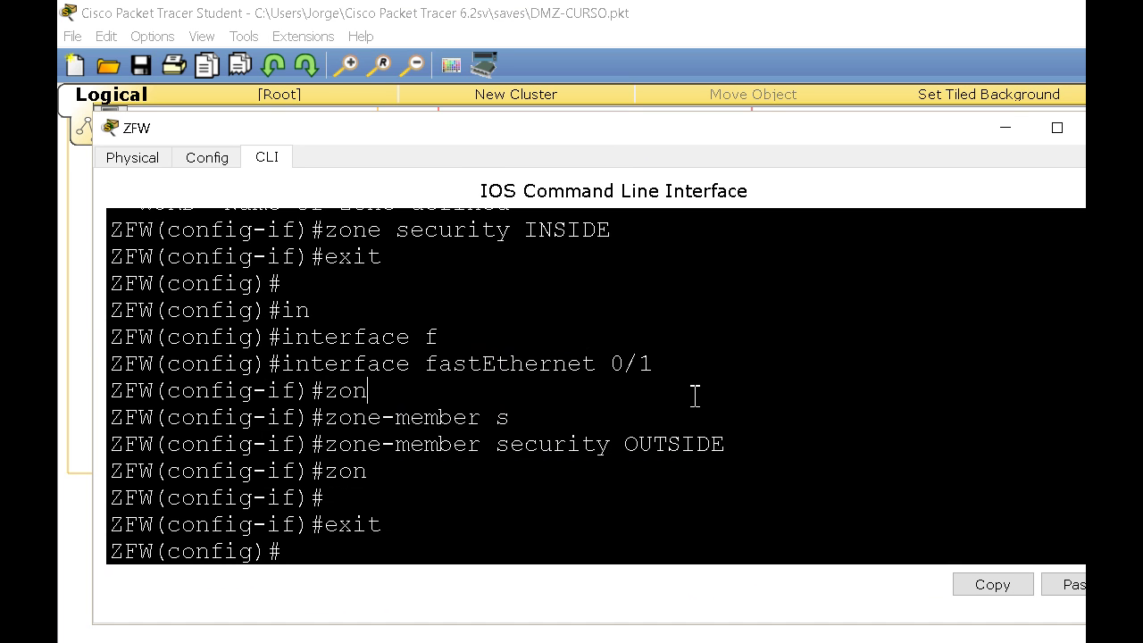
key("Return")
type("clas")
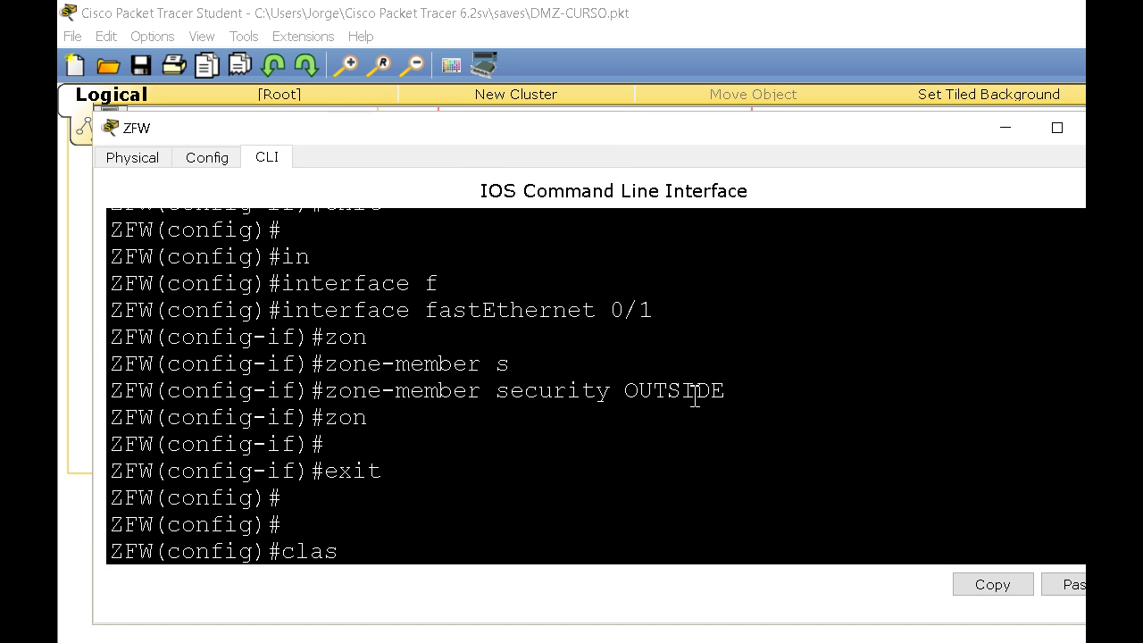
type("s")
key("Tab")
type("ty")
key("Tab")
type("in")
key("Tab")
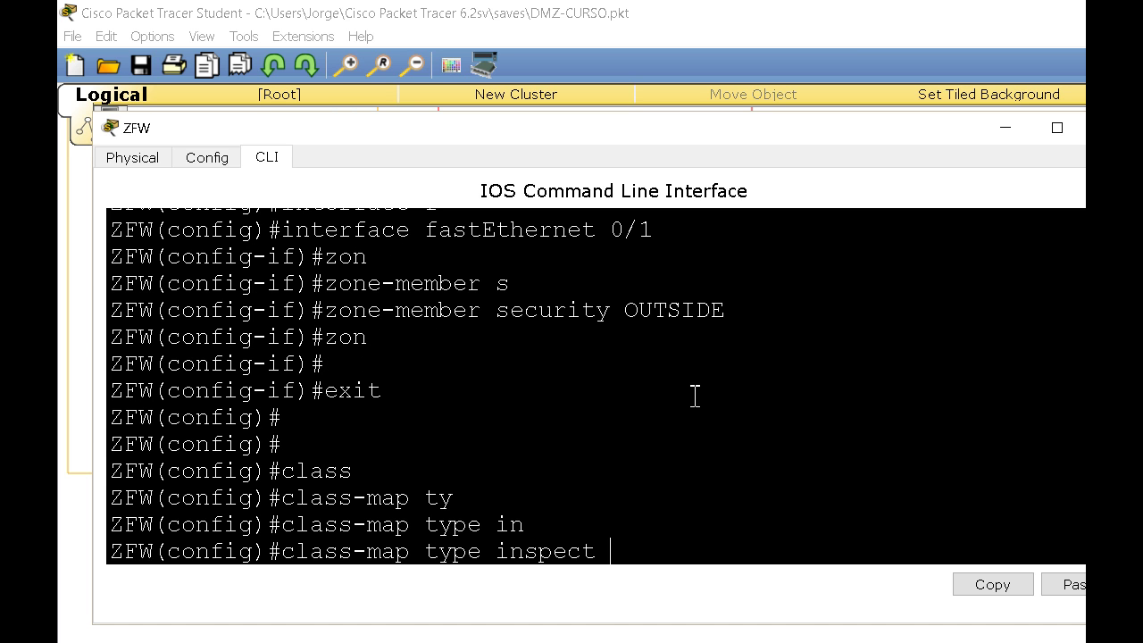
- Add the match-any option to the class-map type inspect command
double_click(572, 554)
type("mat")
key("BackSpace")
key("BackSpace")
key("BackSpace")
key("BackSpace")
type("match-an")
key("Tab")
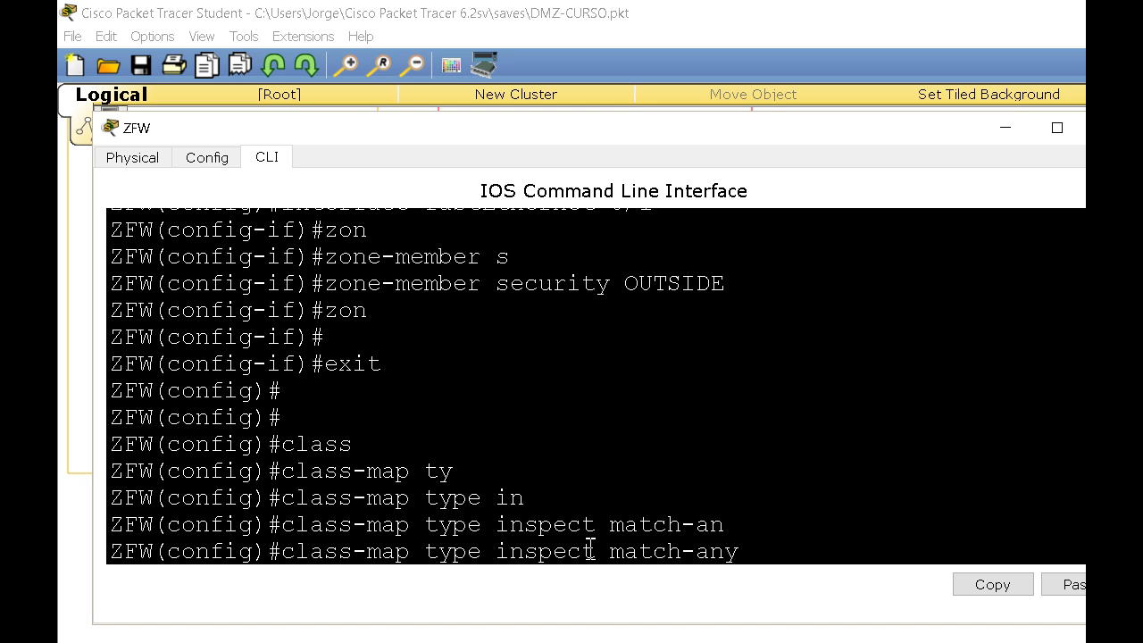
- Name the inspection class map c_dmz_wan and run the command to enter its configuration
left_click_drag(610, 551, 745, 555)
left_click(759, 551)
type("c_dma")
key("BackSpace")
type("z ")
type("wan")
key("Return")
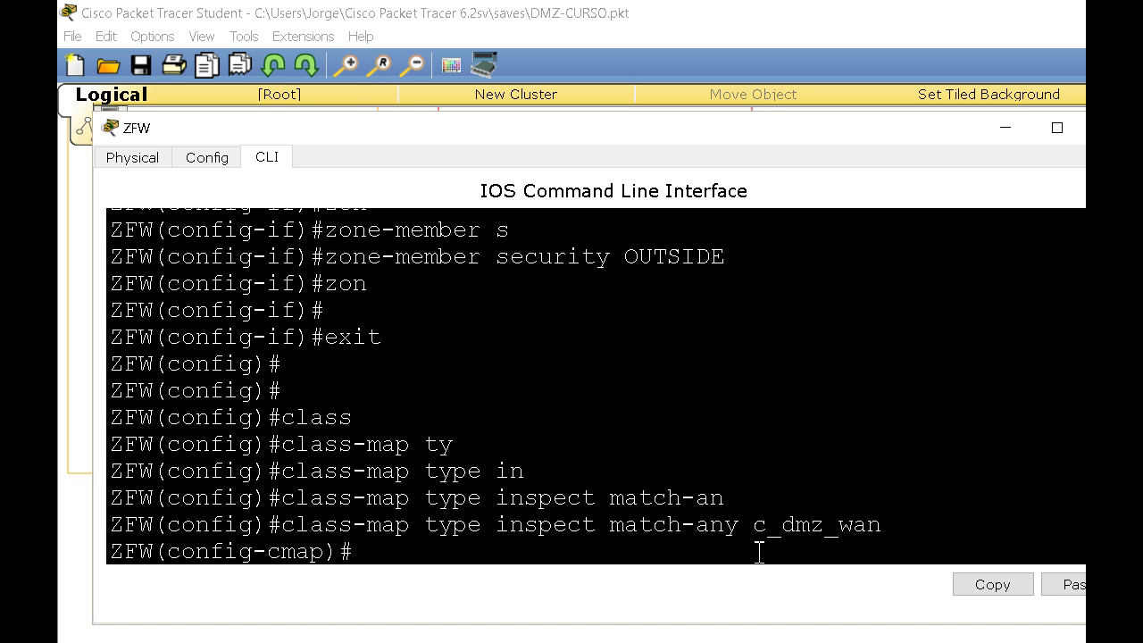
left_click_drag(754, 524, 872, 553)
- Check the DMZ-WAN (REGLAS DE SALIDA) notes and add match protocol icmp to the c_dmz_wan class map
type("mat")
key("Tab")
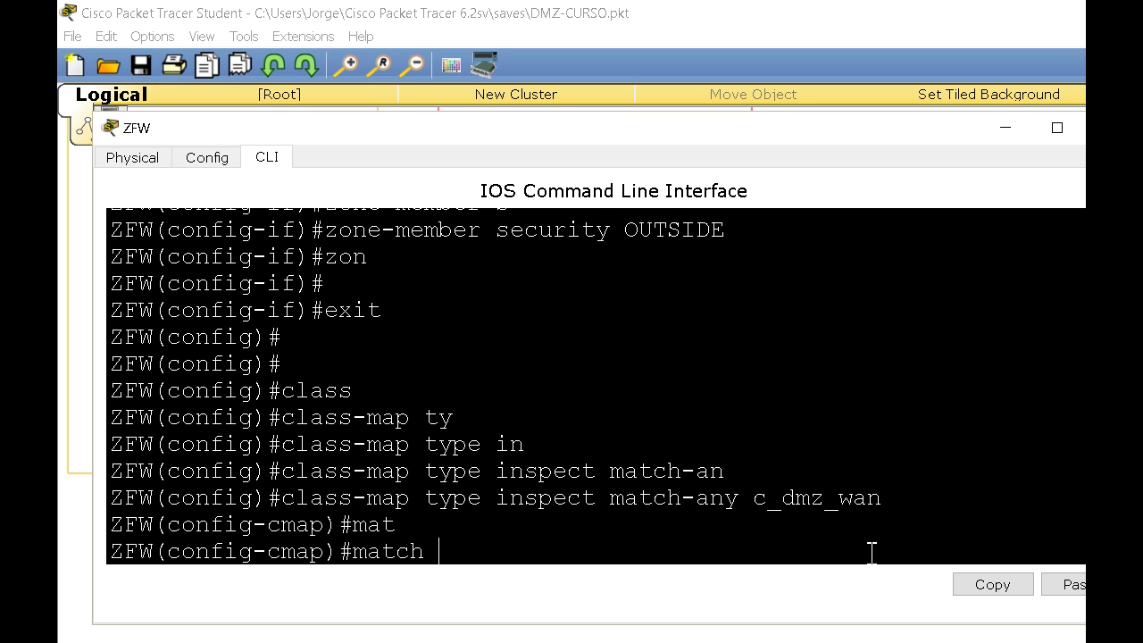
type("pro")
key("Tab")
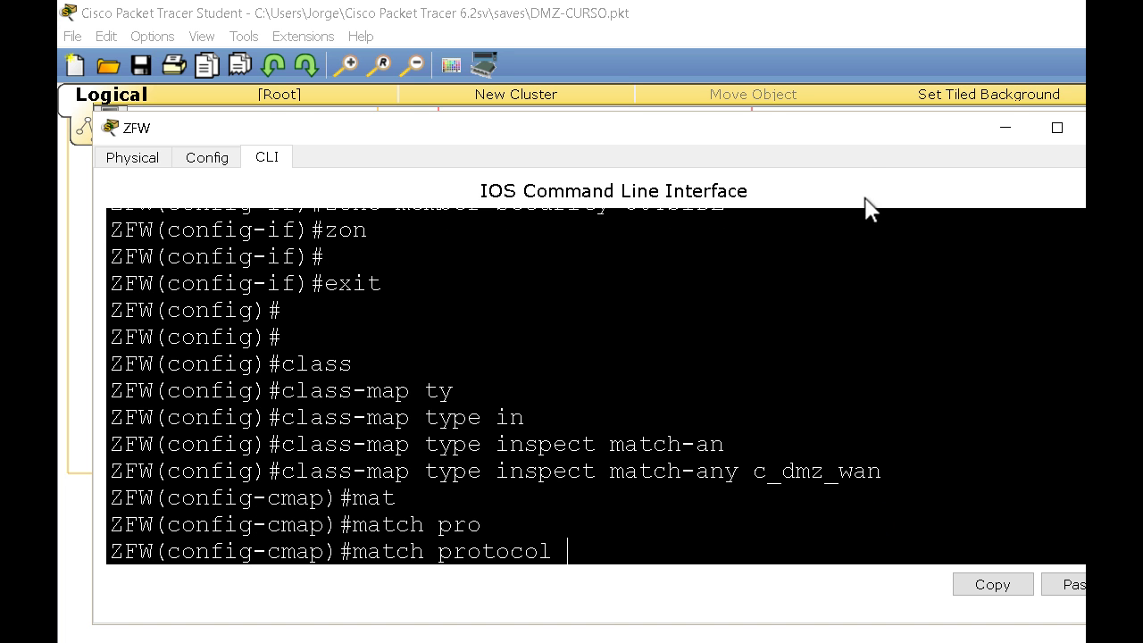
left_click_drag(846, 133, 833, 471)
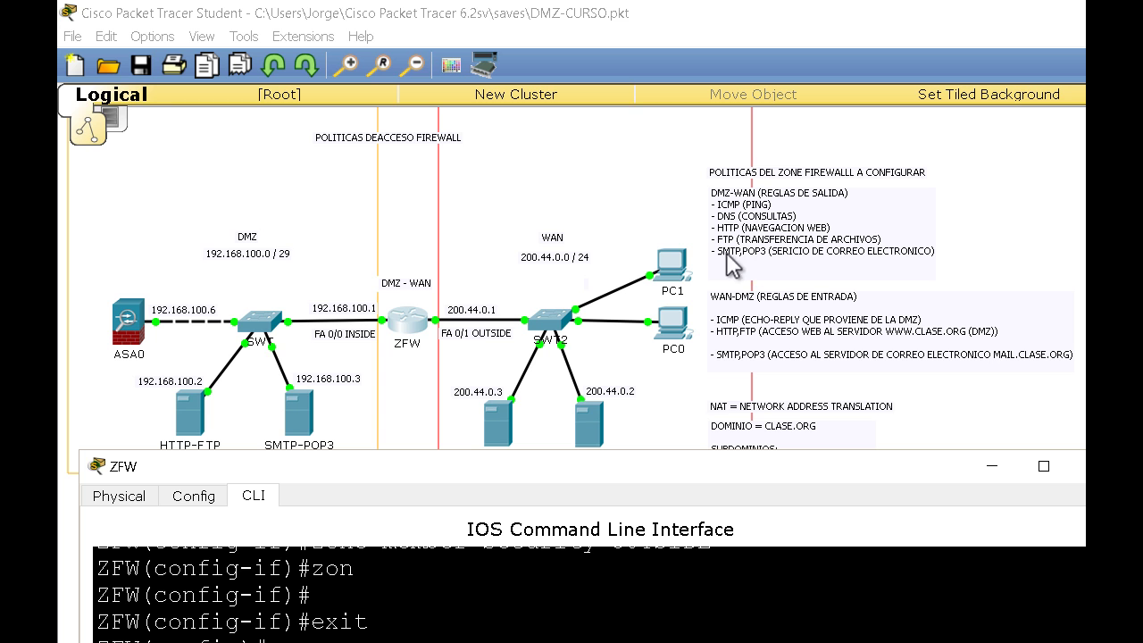
left_click_drag(689, 459, 699, 57)
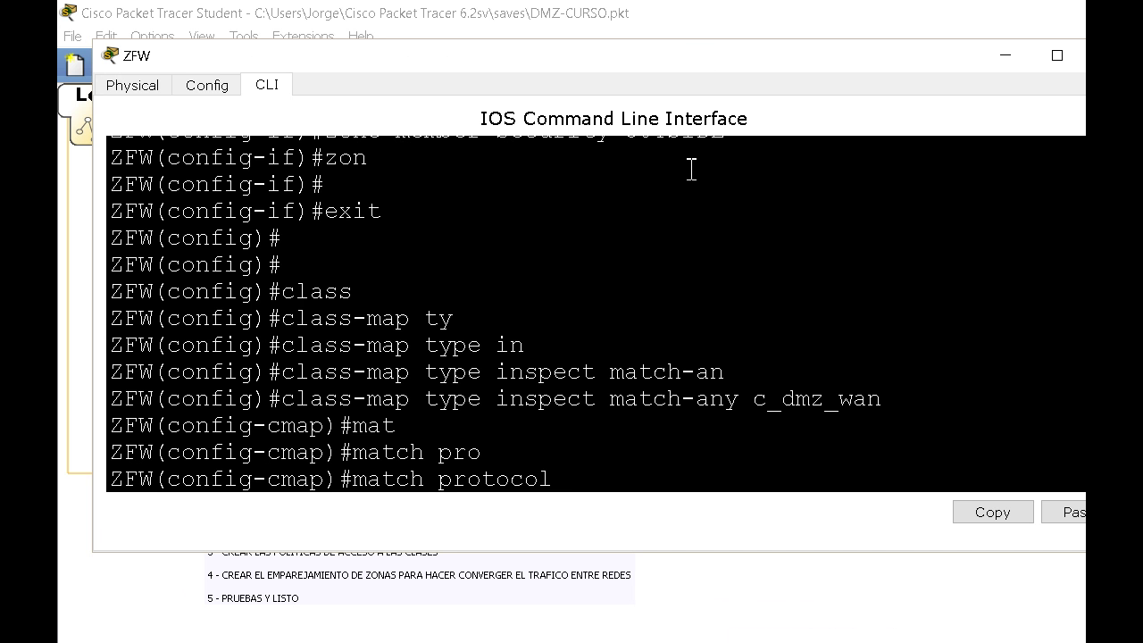
type("ic")
key("Tab")
key("Return")
- Add a match protocol http statement to the c_dmz_wan class map
key("Up")
key("BackSpace")
key("BackSpace")
key("BackSpace")
key("BackSpace")
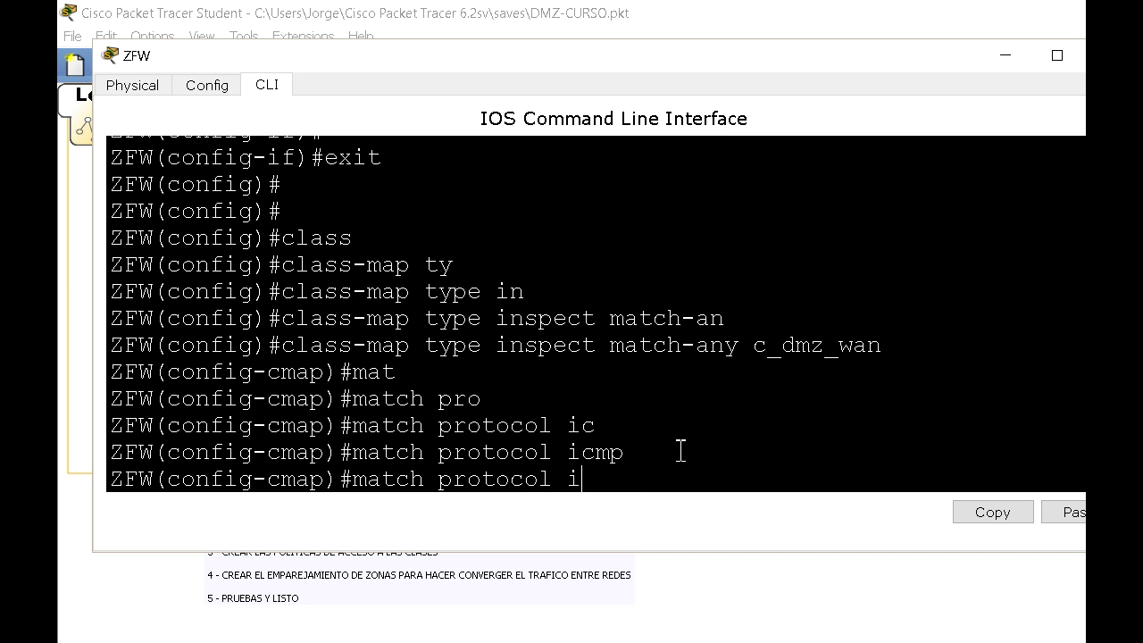
type("ht")
key("Tab")
key("Return")
- Add a match protocol dns statement to the c_dmz_wan class map
key("Up")
key("BackSpace")
key("BackSpace")
key("BackSpace")
key("BackSpace")
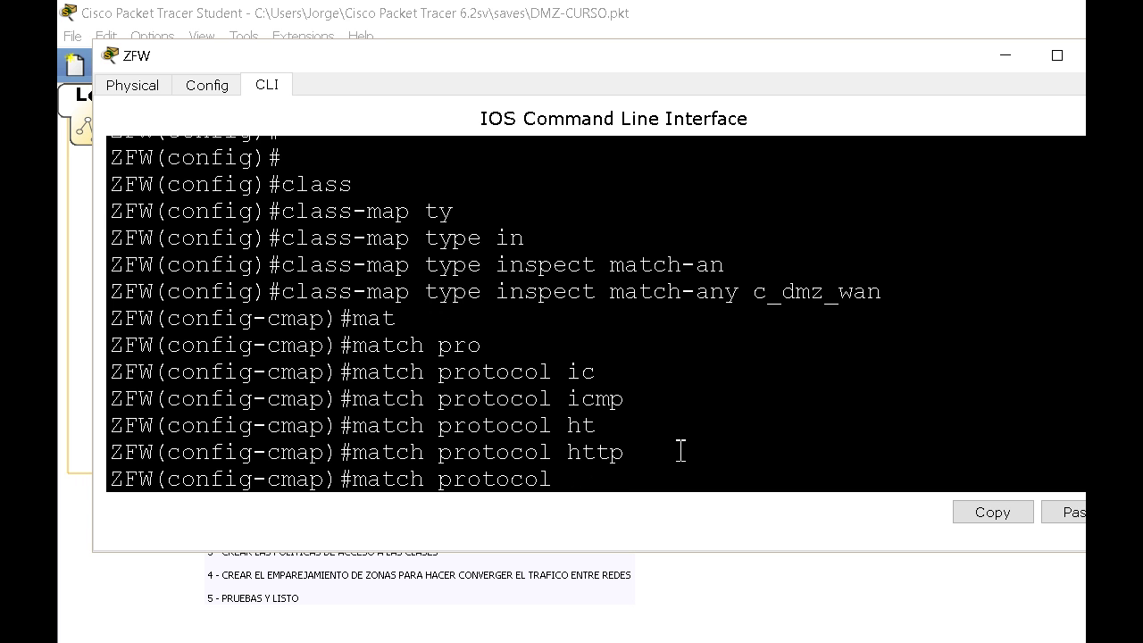
type("dn")
key("Tab")
key("Return")
- Add a match protocol ftp statement to the c_dmz_wan class map
key("Up")
key("BackSpace")
key("BackSpace")
key("BackSpace")
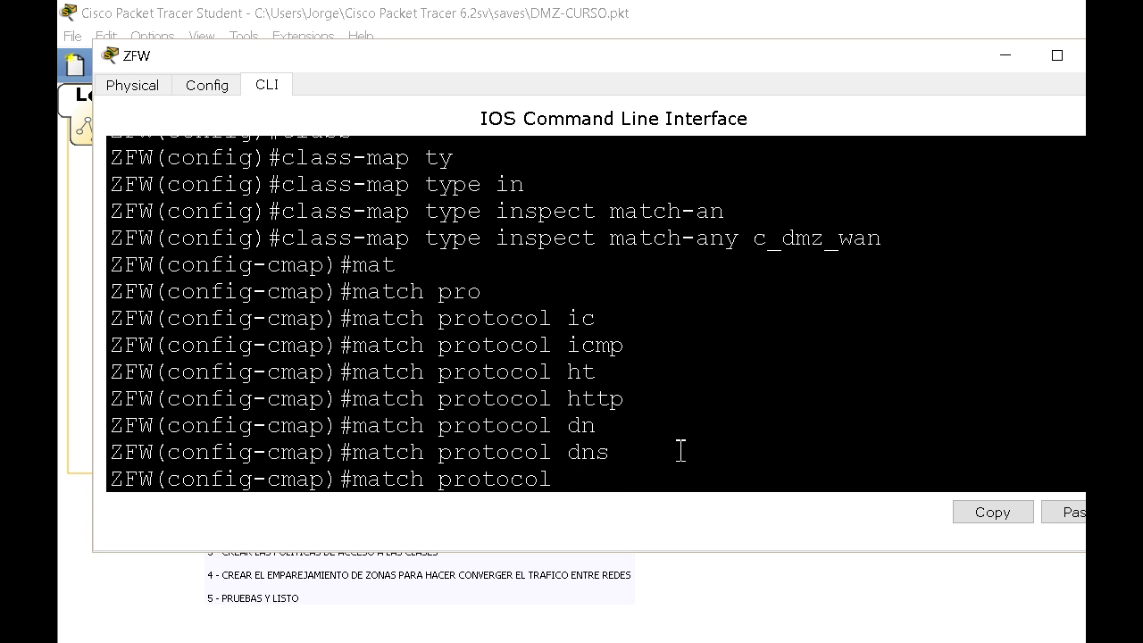
type("fto")
key("Return")
key("Up")
key("BackSpace")
type("p")
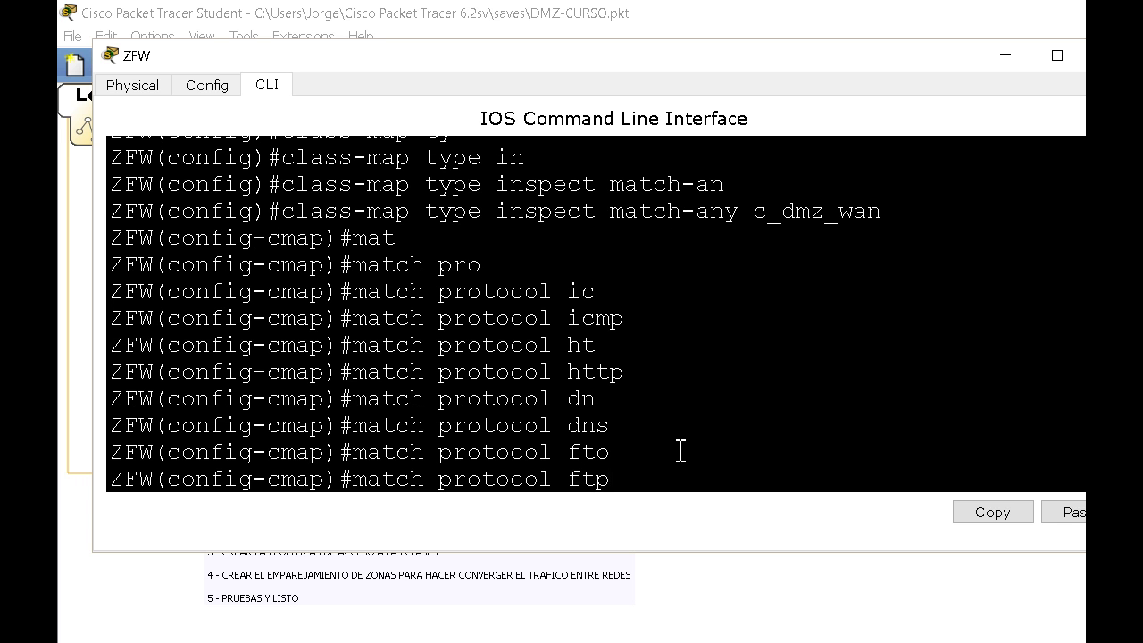
key("Return")
- Add a match protocol smtp statement to the c_dmz_wan class map
key("Up")
key("BackSpace")
key("BackSpace")
key("BackSpace")
type("sm")
key("Return")
key("Up")
type("tp")
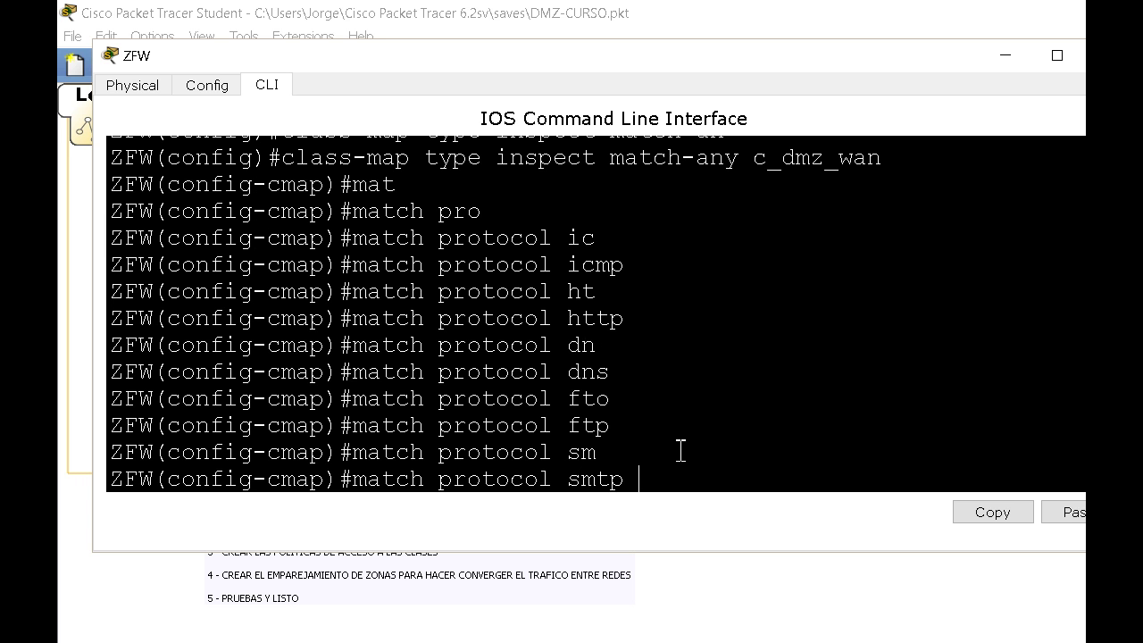
key("Return")
- Add a match protocol pop3 statement to the c_dmz_wan class map
key("Up")
key("BackSpace")
key("BackSpace")
key("BackSpace")
key("BackSpace")
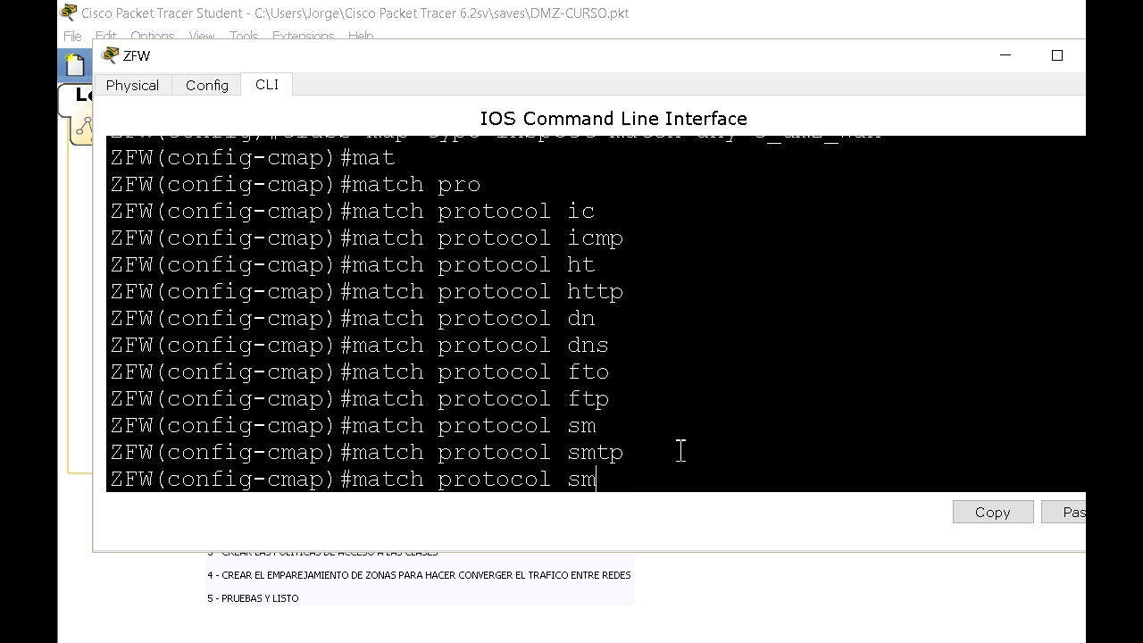
type("po")
key("Tab")
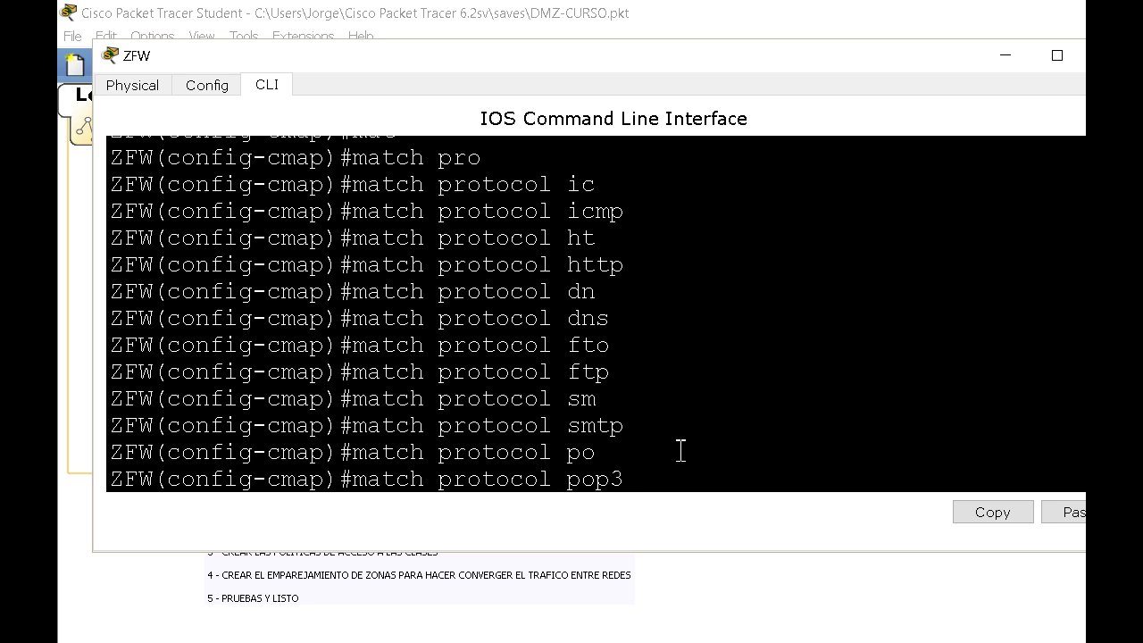
key("Return")
- Compare the entered protocols with the DMZ-WAN notes and add match protocol tcp to the c_dmz_wan class map
left_click_drag(734, 61, 735, 287)
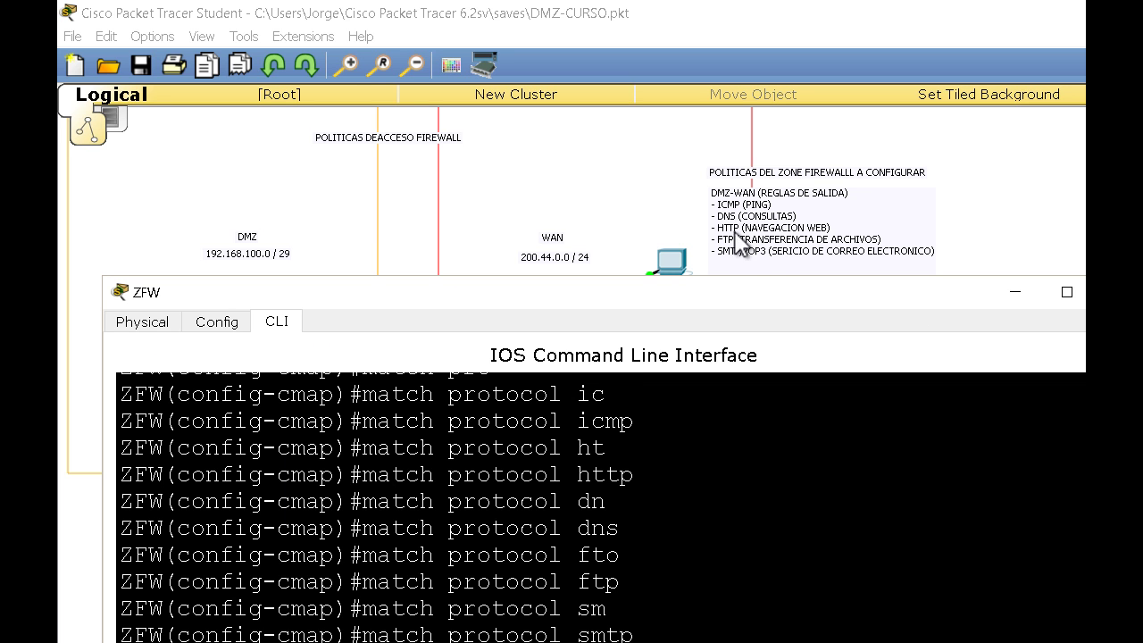
left_click_drag(757, 287, 720, 128)
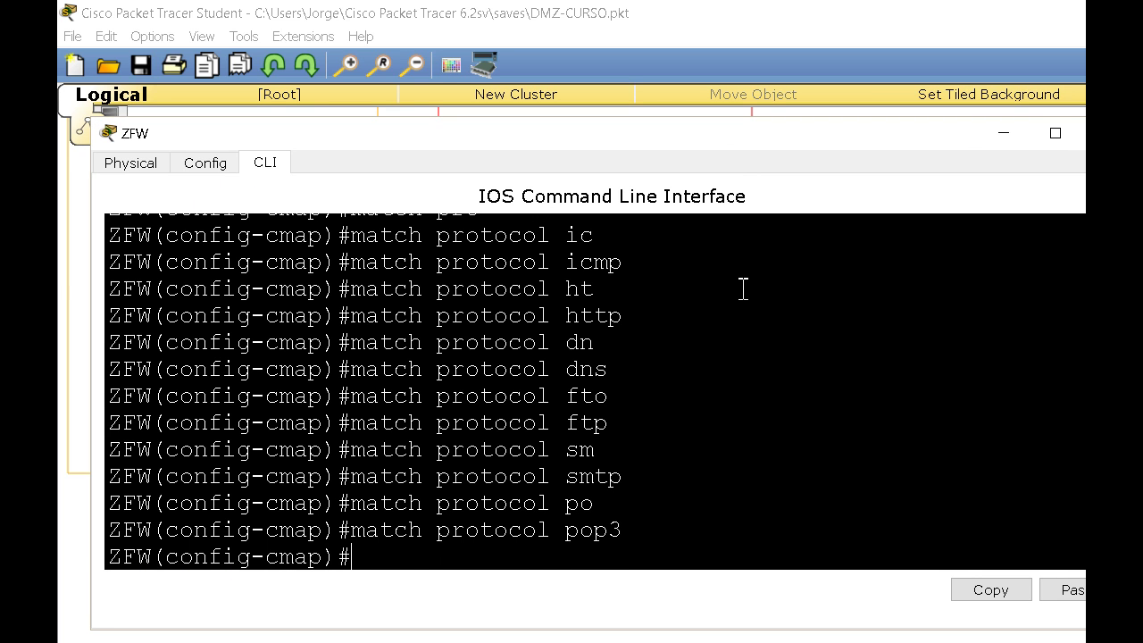
key("Up")
key("BackSpace")
key("BackSpace")
key("BackSpace")
key("BackSpace")
type("tcp")
key("Return")
- Exit the c_dmz_wan class map configuration back to global configuration mode
type("exiu")
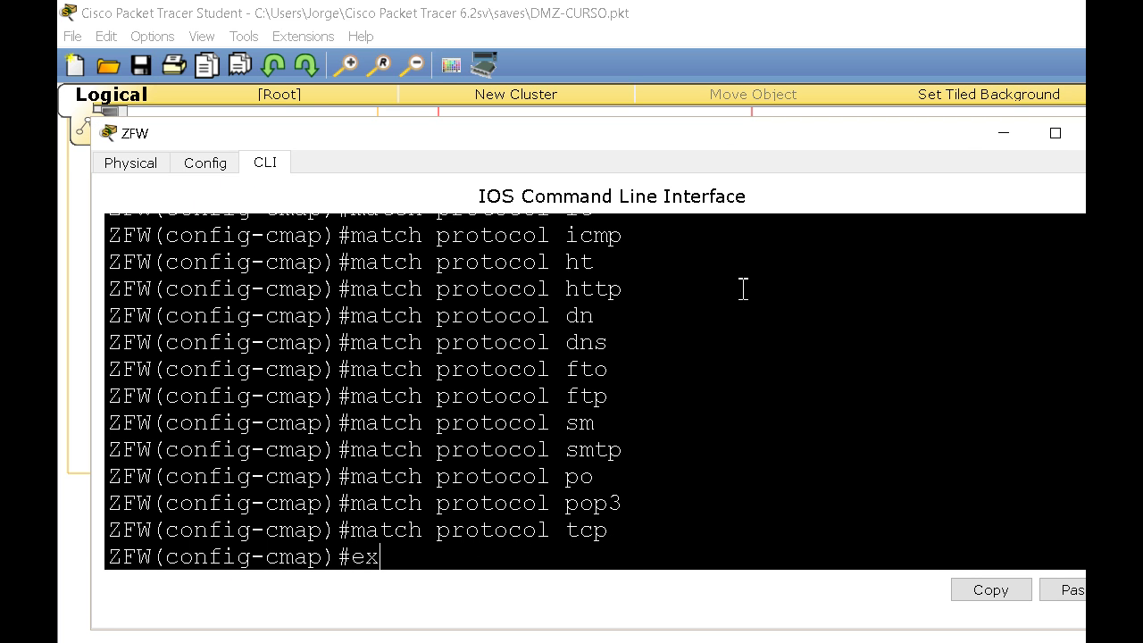
key("BackSpace")
type("t")
key("Return")
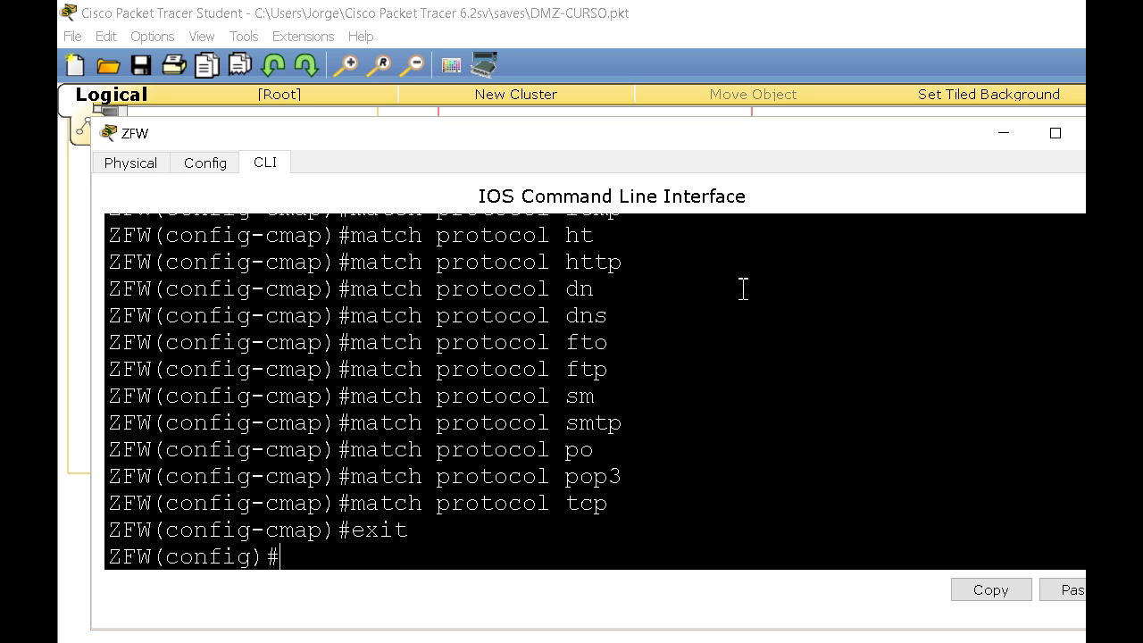
key("Return")
key("Return")
key("Return")
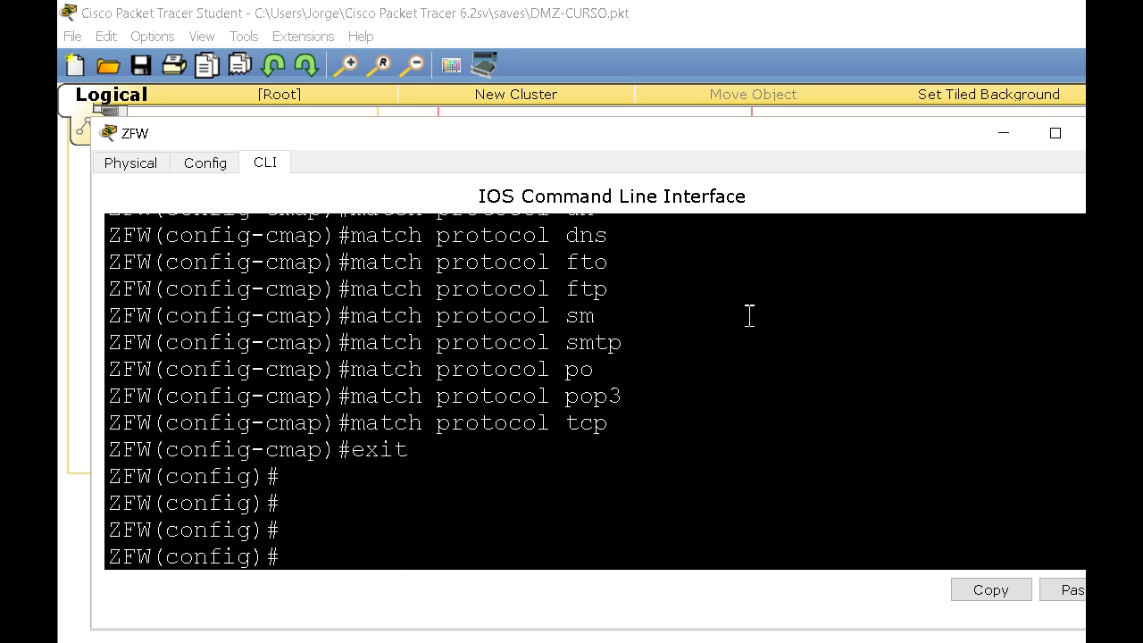
- Recall the c_dmz_wan class-map command and its match protocol statements from the command history to review them
key("Up")
key("Up")
key("Up")
key("Up")
key("Up")
key("Up")
key("Up")
key("Up")
key("Up")
key("Up")
key("Up")
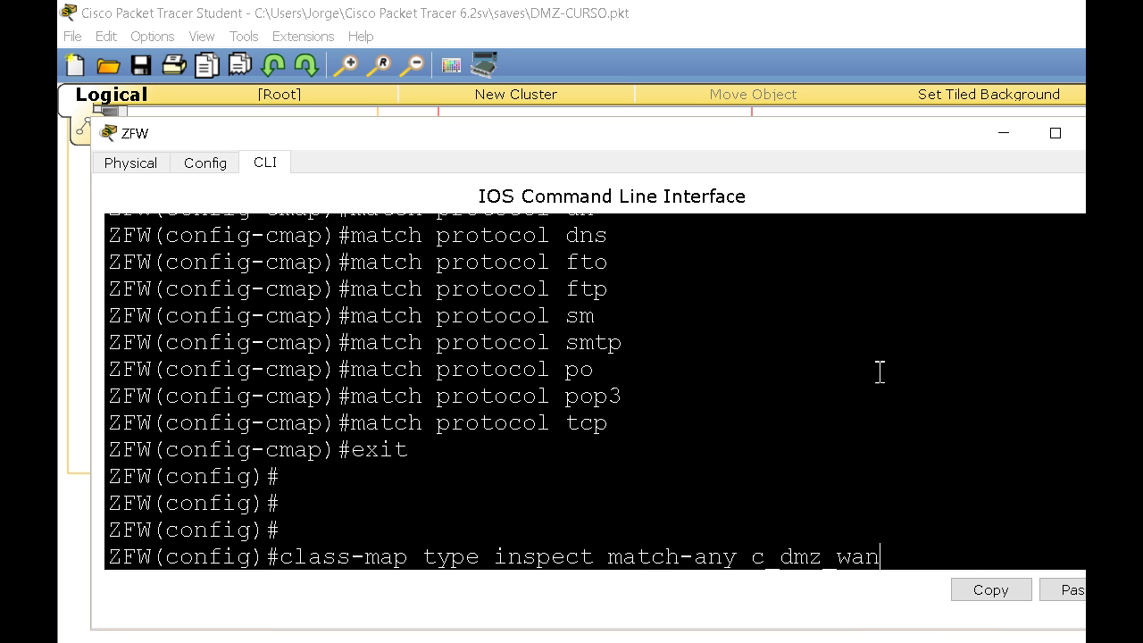
left_click_drag(893, 559, 759, 554)
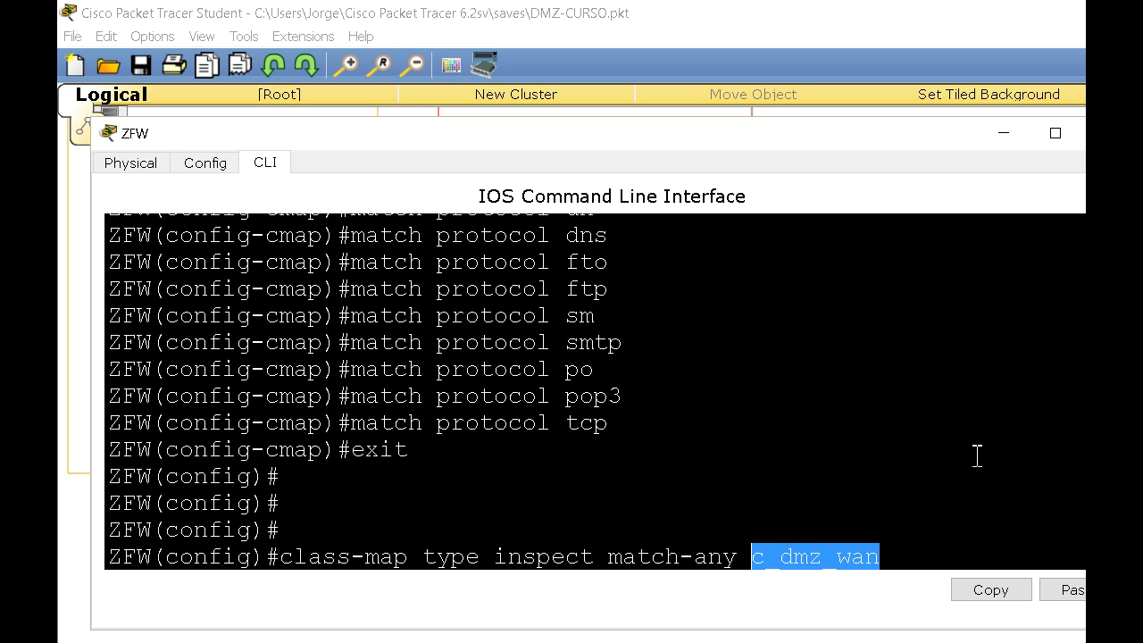
key("Down")
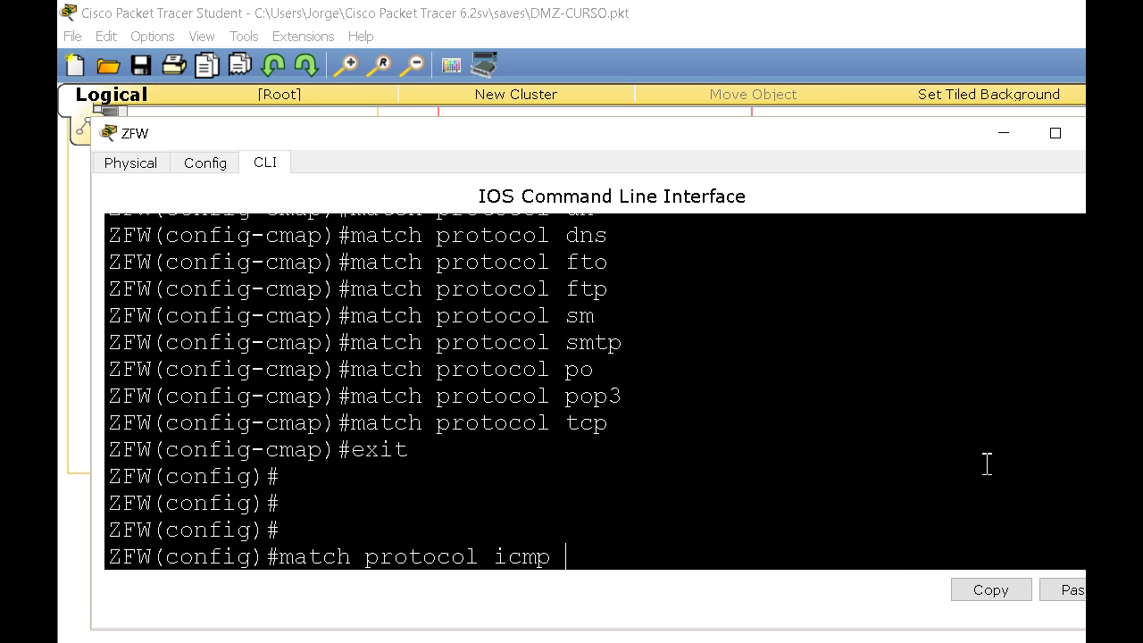
key("Down")
key("Up")
key("Down")
key("Down")
key("Down")
key("Down")
key("Down")
key("Down")
key("Down")
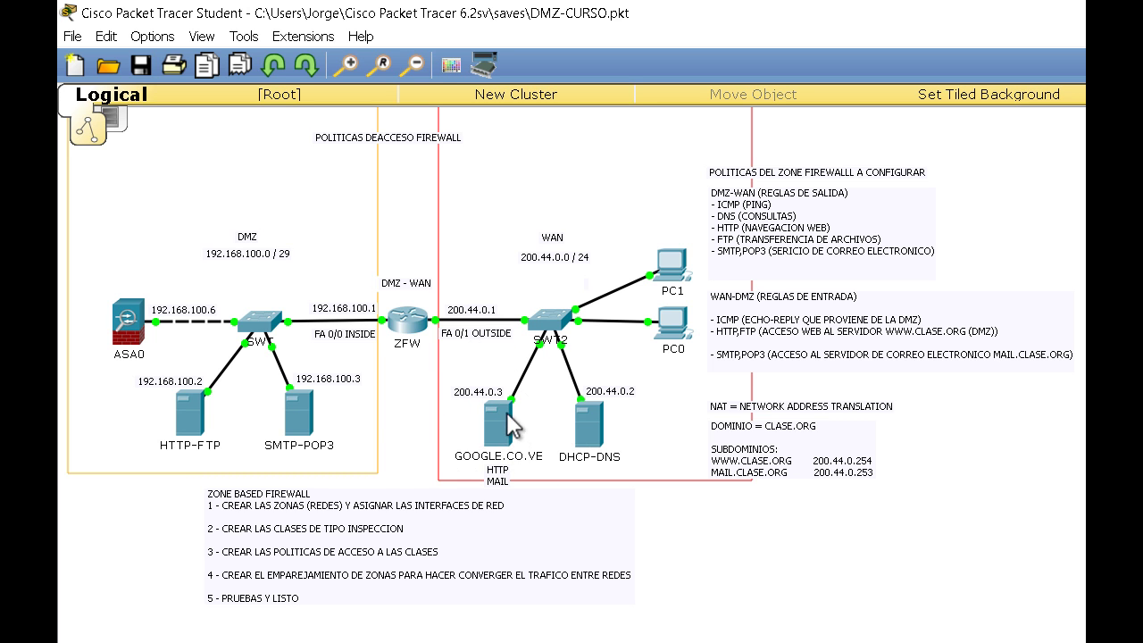
- Reopen the ZFW router's console, exit global configuration mode, and re-enter it with conf t
mouse_move(592, 421)
left_click(411, 319)
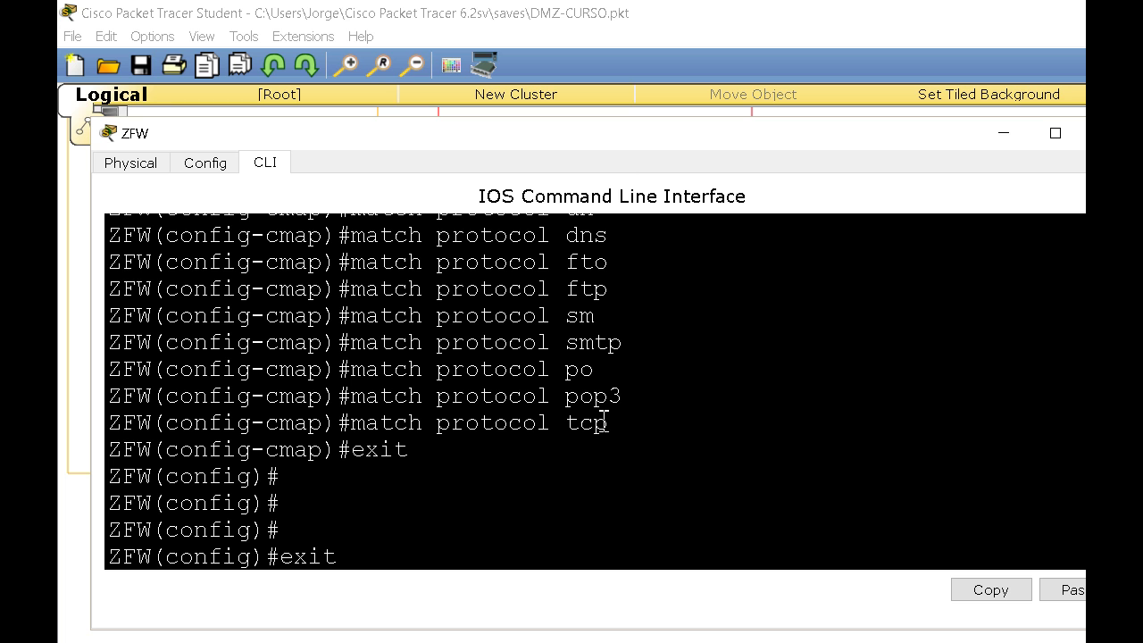
key("Return")
type("}")
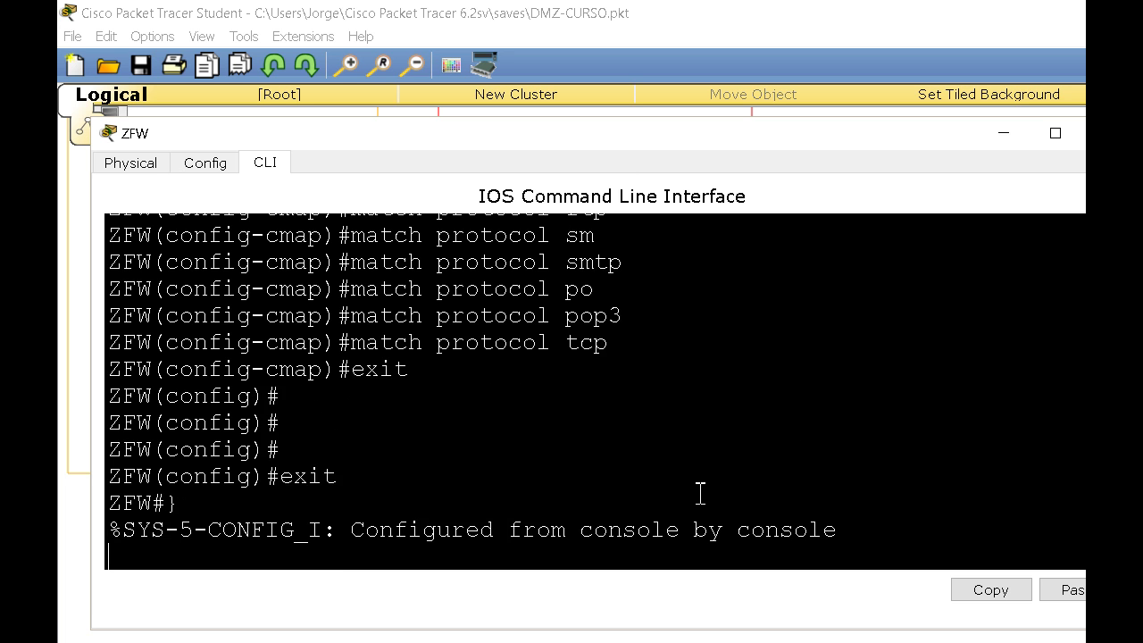
key("Return")
key("Return")
key("Return")
type("conf t")
key("Return")
key("Return")
key("Return")
key("Return")
key("Return")
key("Return")
- Create an inspect-type, match-any class map named c_wan_dmz and enter its configuration
type("clas")
key("Tab")
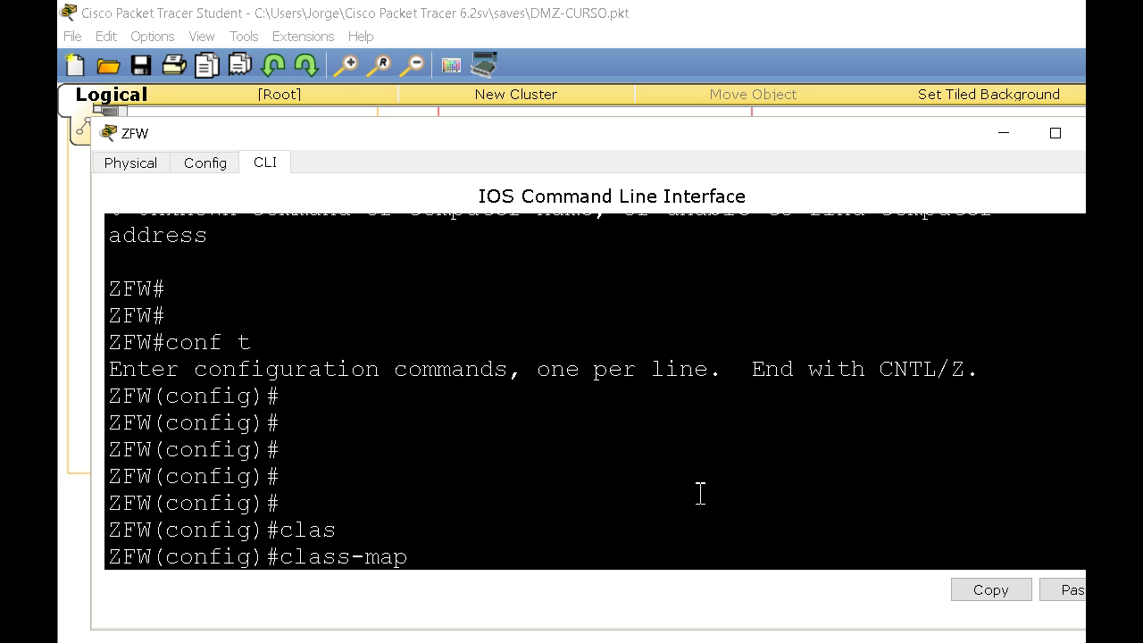
type("ty")
key("Tab")
type("in")
key("Tab")
type("match")
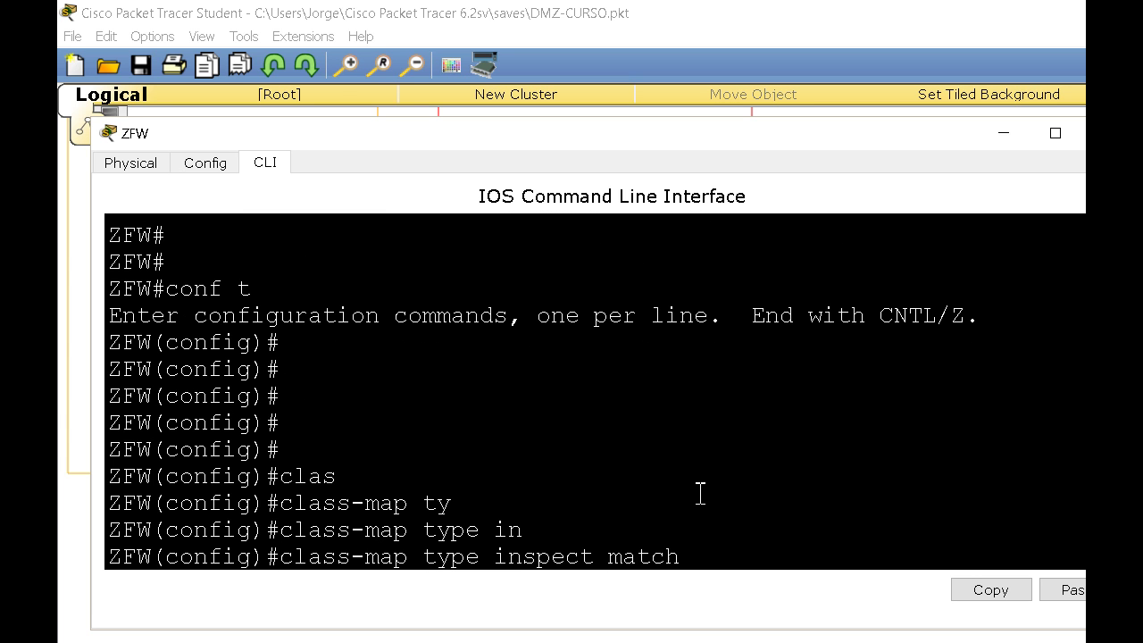
type("-an")
key("Tab")
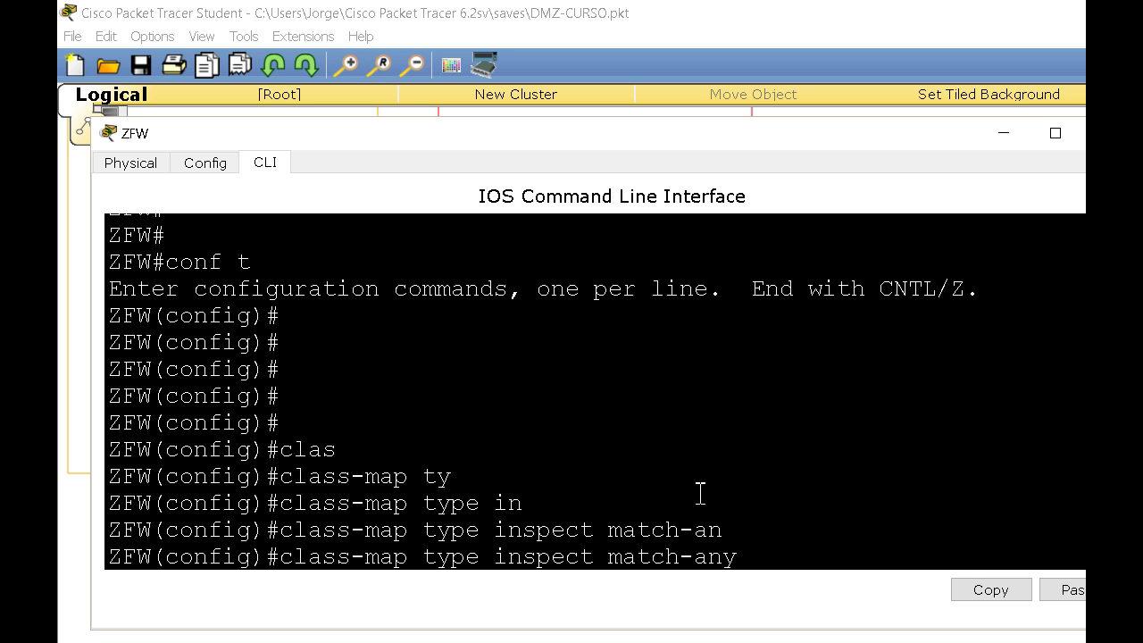
type("c_wan_dmz")
key("Return")
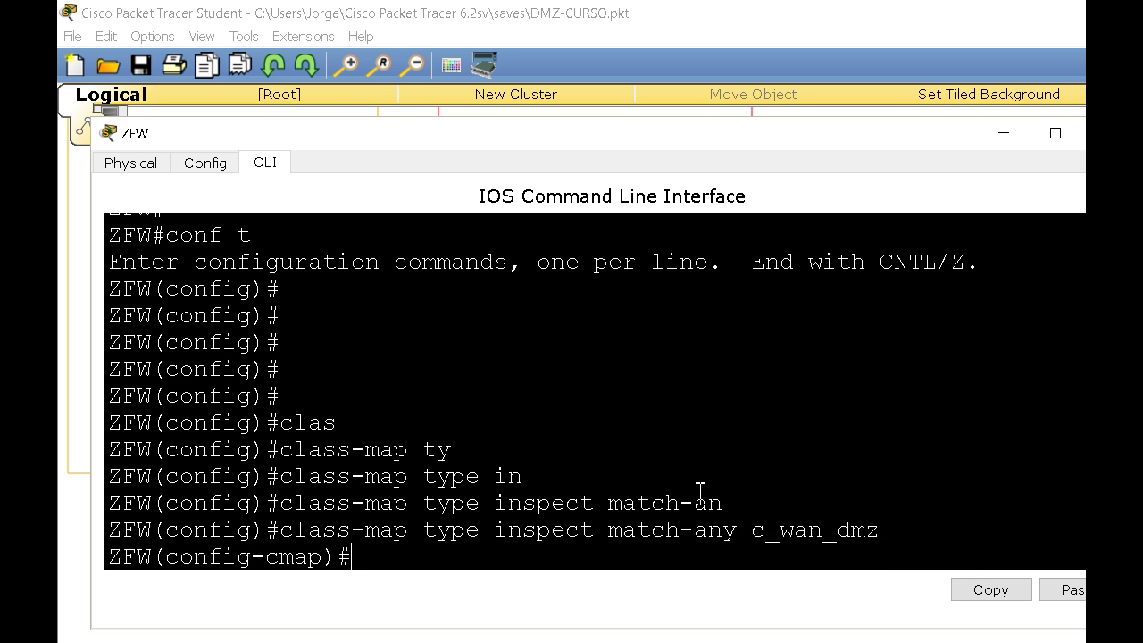
- Highlight the c_wan_dmz name and uncover the topology to review the WAN-DMZ (REGLAS DE ENTRADA) rules
key("Return")
left_click_drag(880, 505, 752, 516)
left_click_drag(962, 135, 929, 506)
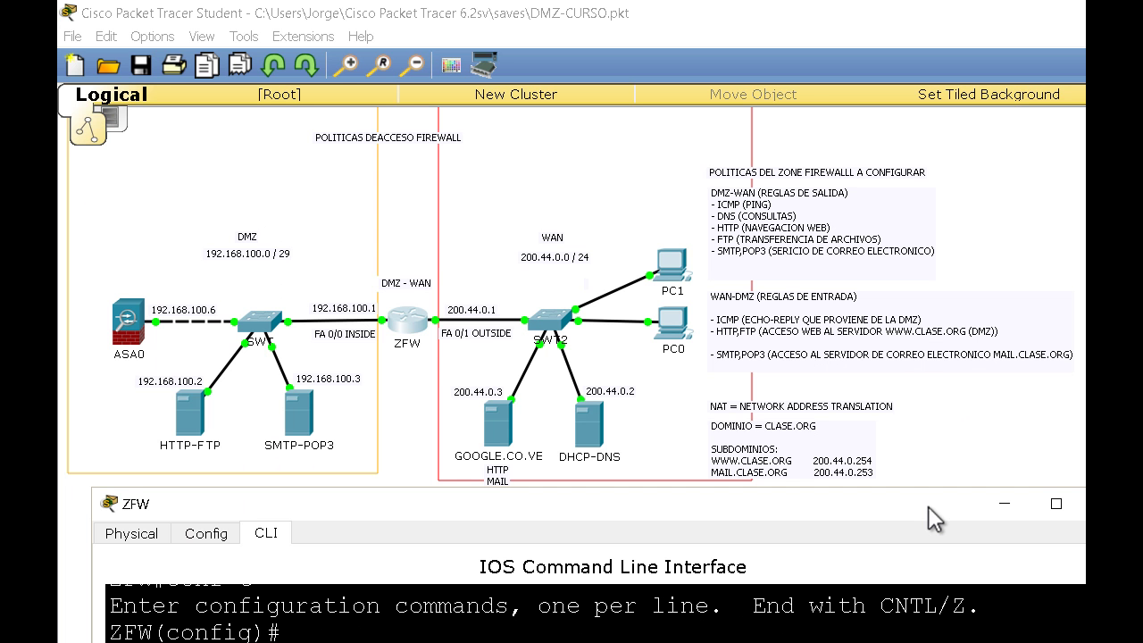
left_click(831, 313)
left_click_drag(831, 312, 830, 305)
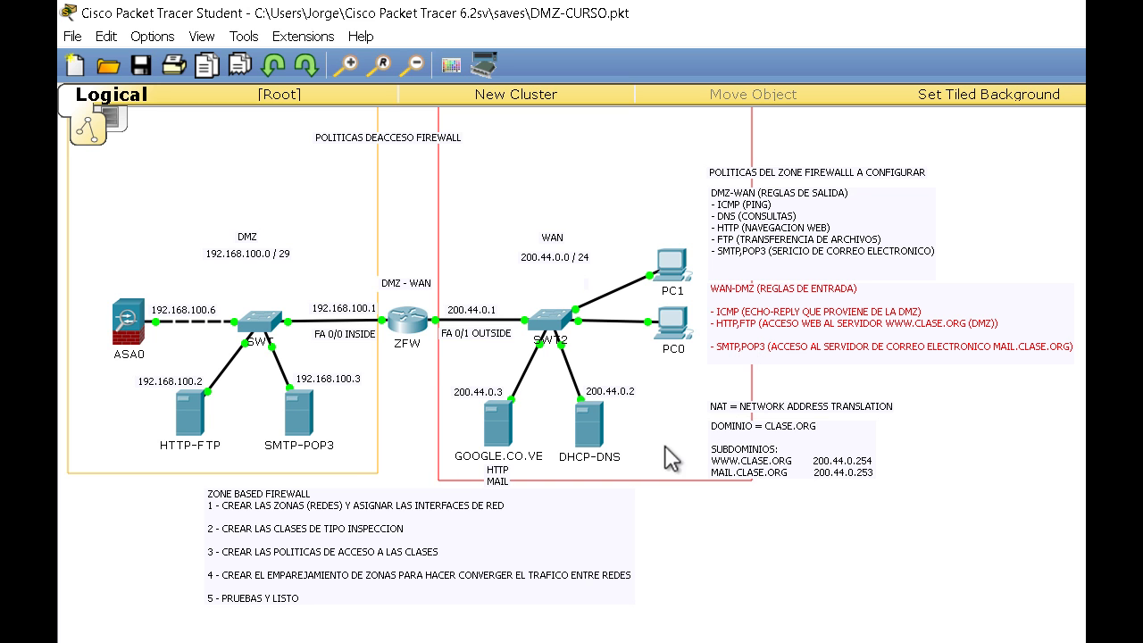
- Return to the ZFW router's console and add match protocol http to the c_wan_dmz class map
left_click(423, 340)
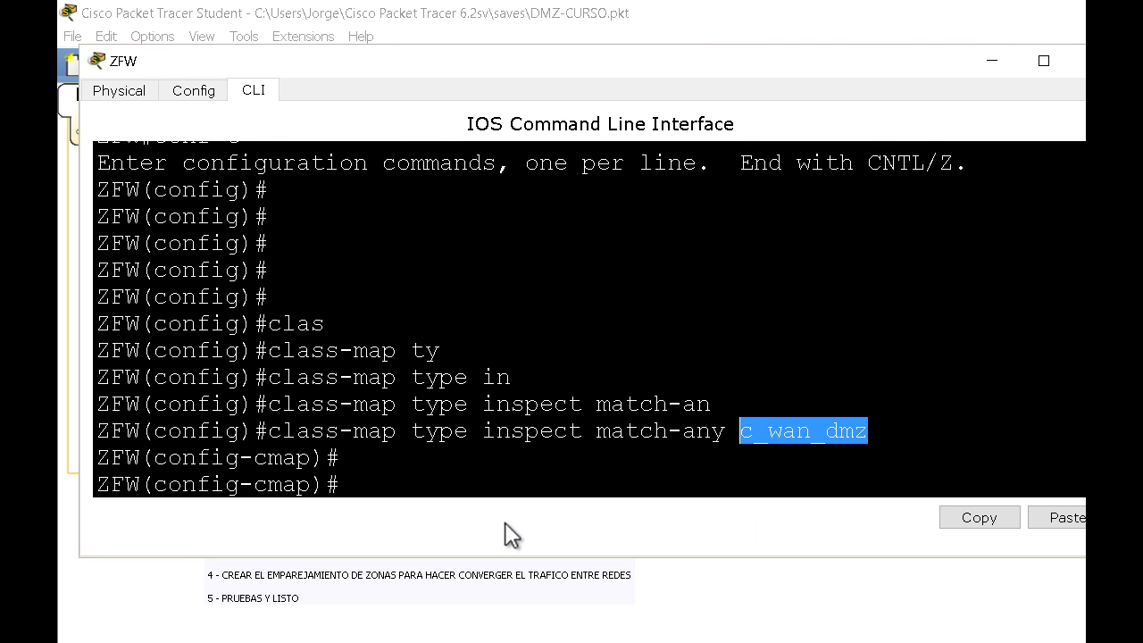
left_click(506, 482)
type("mat")
key("Tab")
type("pro")
key("Tab")
type("h")
key("Tab")
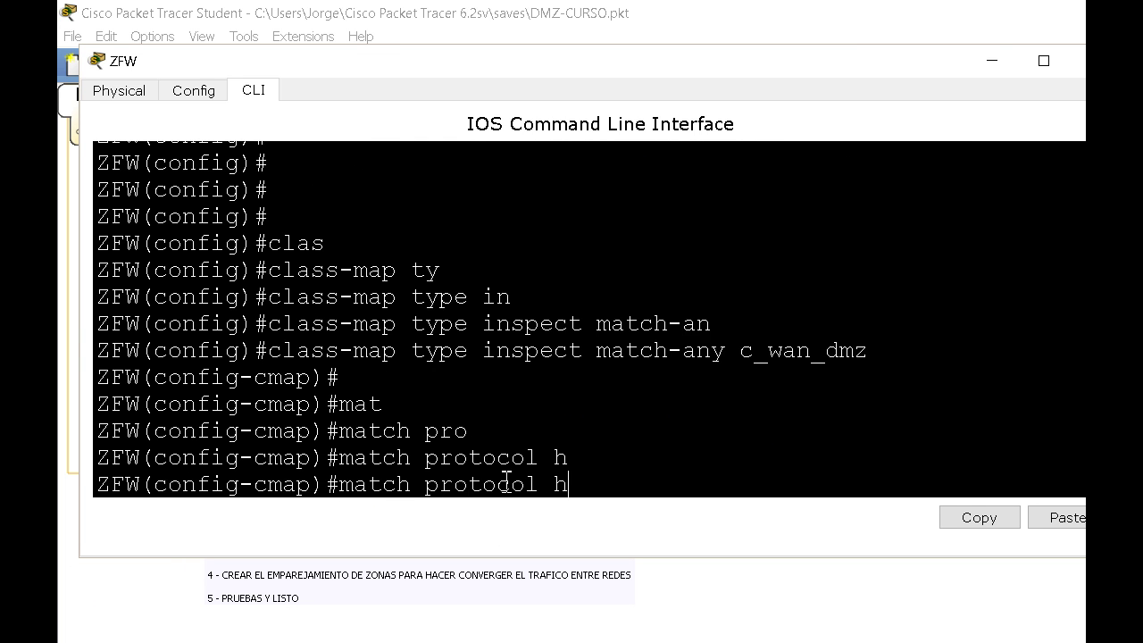
key("Return")
key("Up")
type("t")
key("Tab")
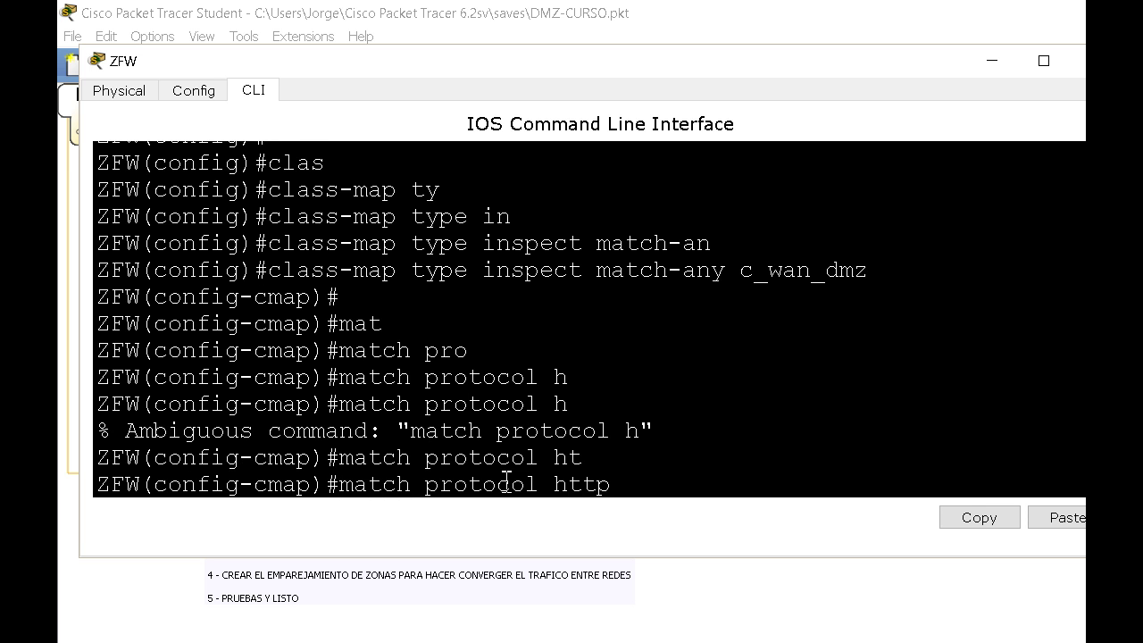
key("Return")
- Add a match protocol smtp statement to the c_wan_dmz class map
key("Up")
key("BackSpace")
key("BackSpace")
key("BackSpace")
key("BackSpace")
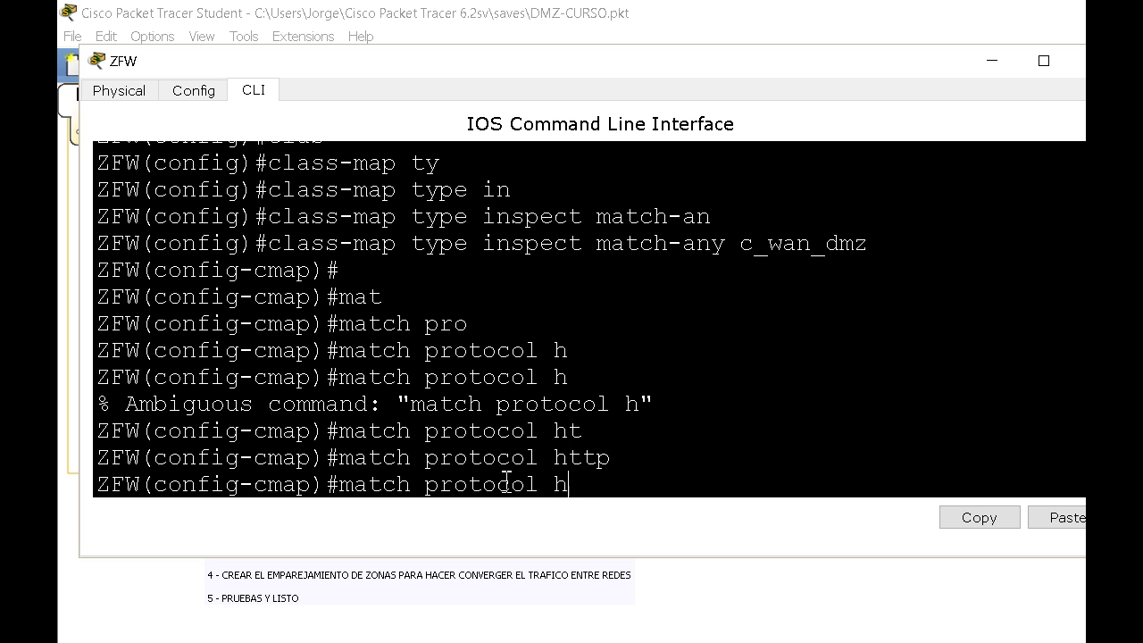
type("sm")
key("Tab")
key("Return")
- Add a match protocol pop3 statement to the c_wan_dmz class map
key("Up")
key("BackSpace")
key("BackSpace")
key("BackSpace")
key("BackSpace")
type("pop3")
key("Tab")
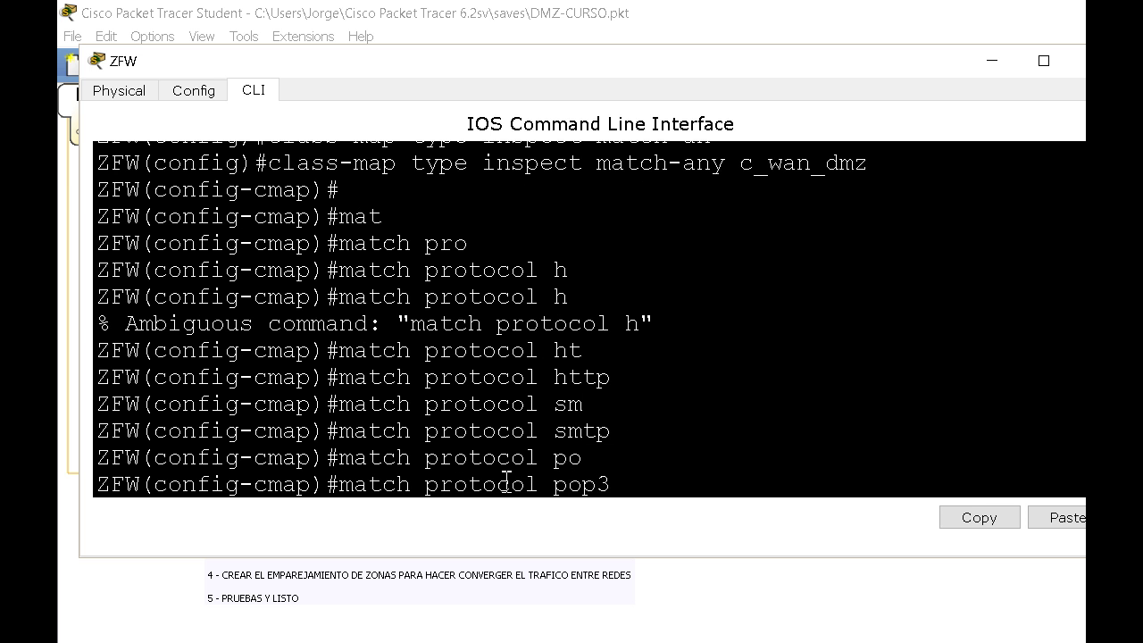
key("Return")
- Add a match protocol ftp statement to the c_wan_dmz class map
key("Up")
key("BackSpace")
key("BackSpace")
key("BackSpace")
key("BackSpace")
type("ft")
key("Tab")
key("Return")
- Add a match protocol tcp statement to the c_wan_dmz class map
key("Up")
key("BackSpace")
type("tc")
key("Tab")
key("Return")
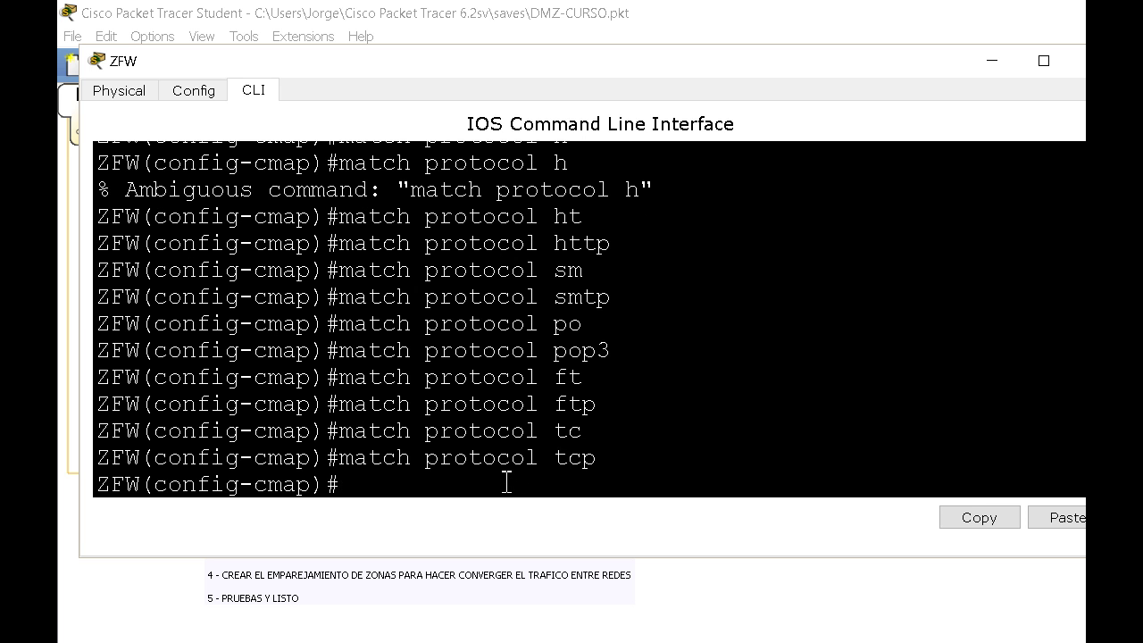
key("Return")
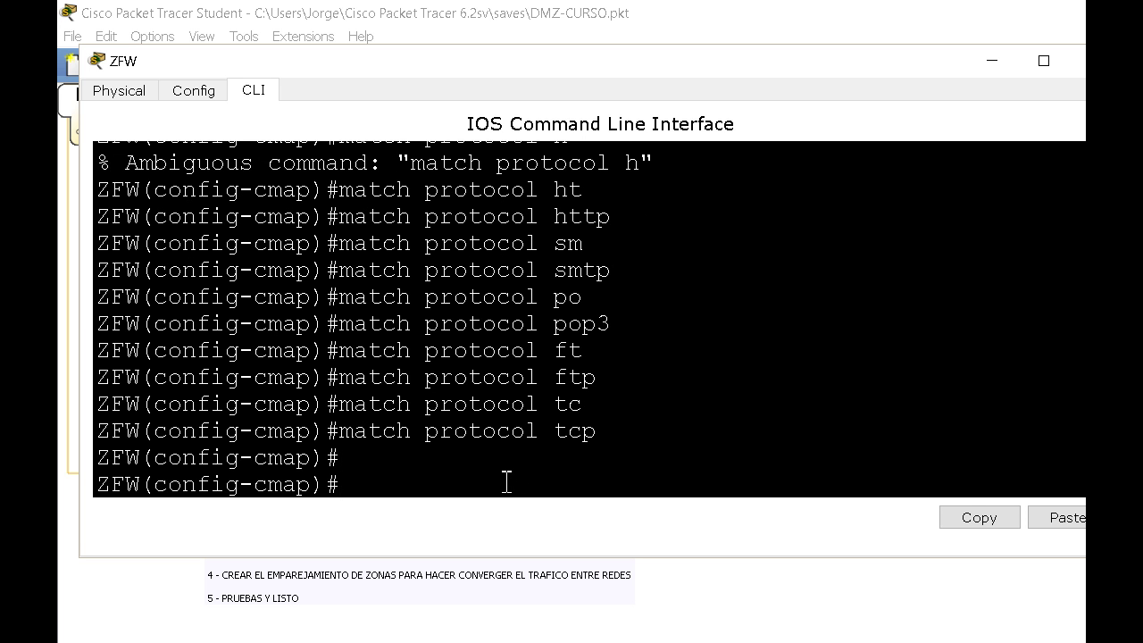
- Review the WAN-DMZ (REGLAS DE ENTRADA) rules on the topology and compare them with the c_wan_dmz commands in the ZFW router's console
left_click_drag(703, 70, 748, 416)
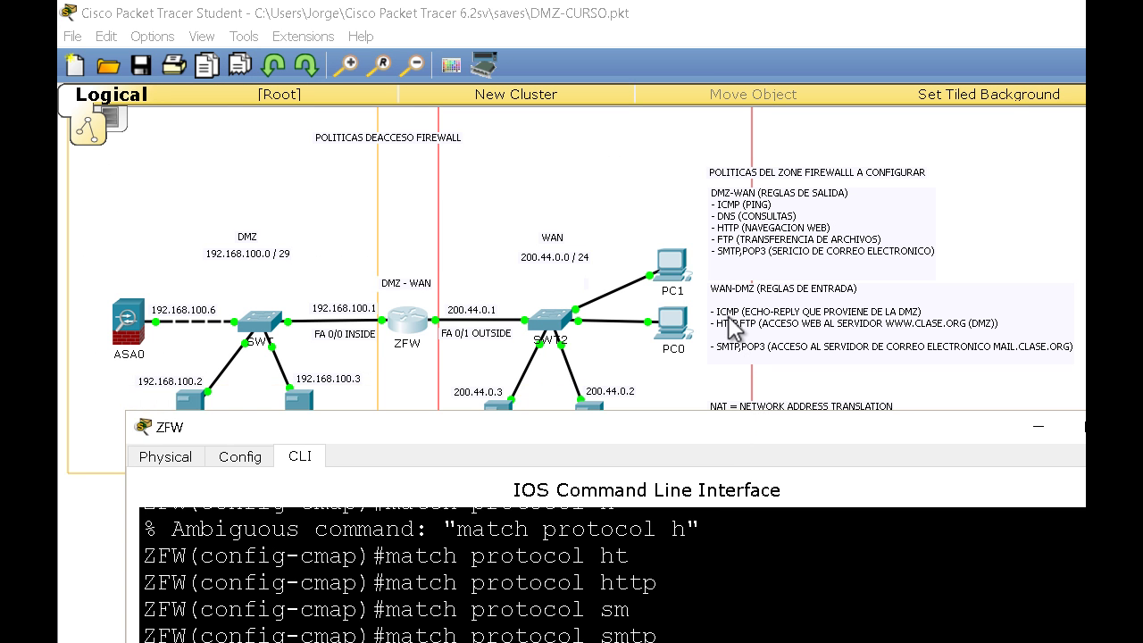
left_click(1038, 426)
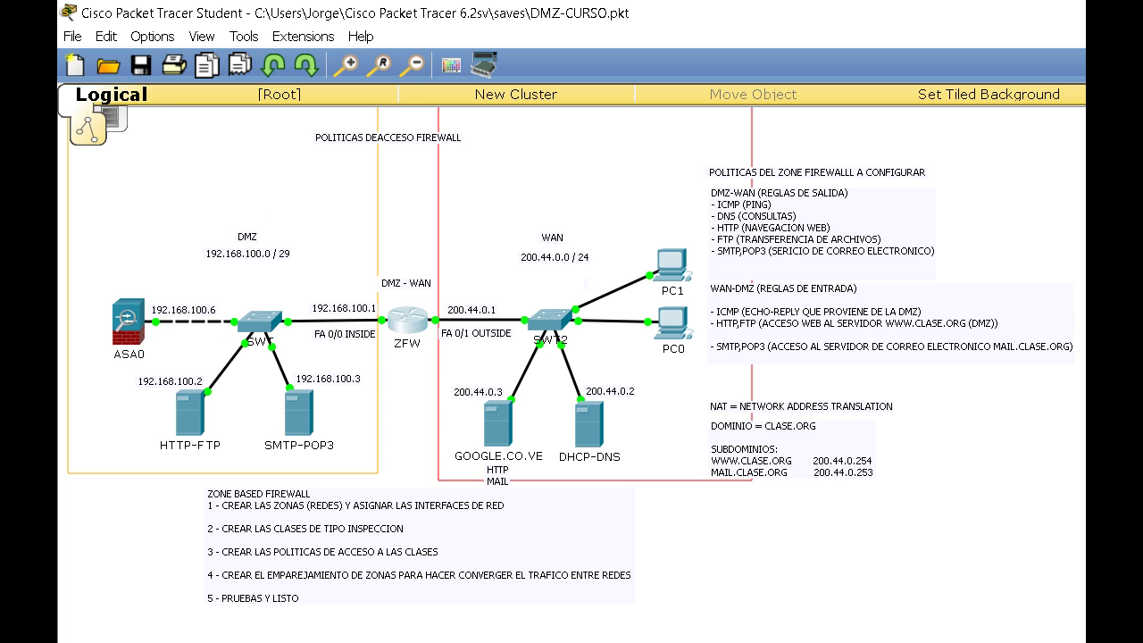
left_click(413, 332)
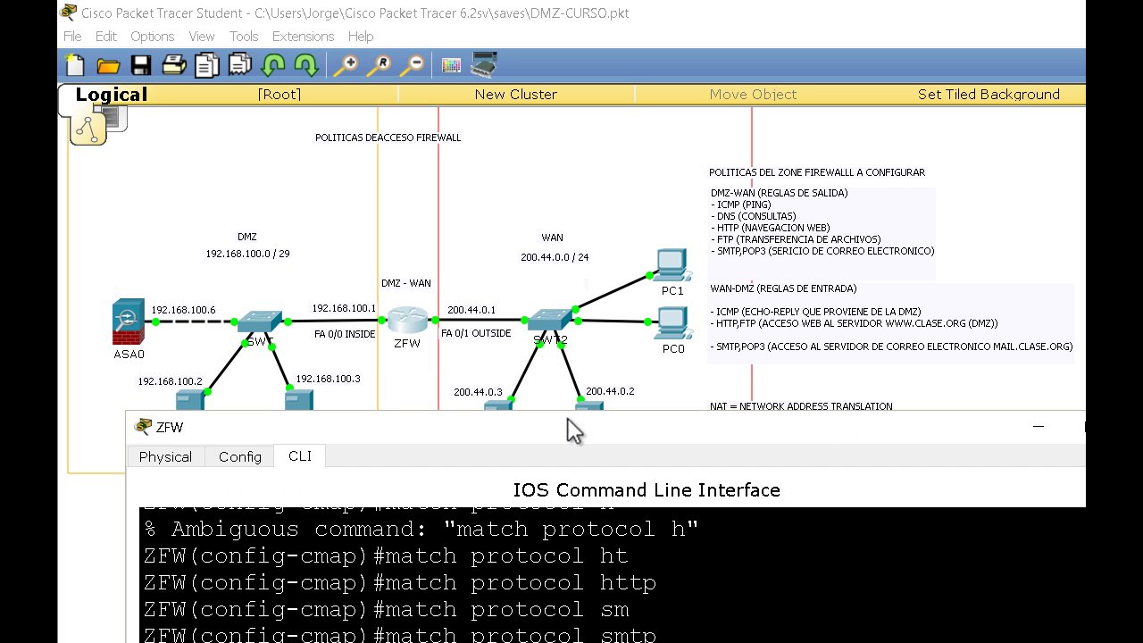
left_click_drag(572, 421, 536, 90)
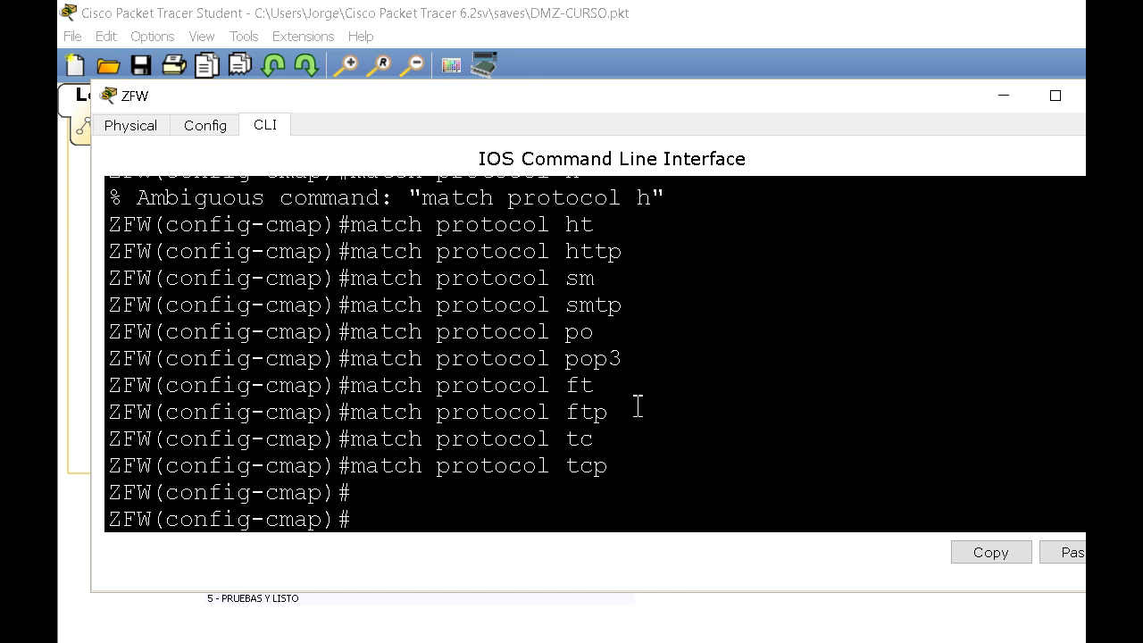
scroll(625, 408, "up", 4)
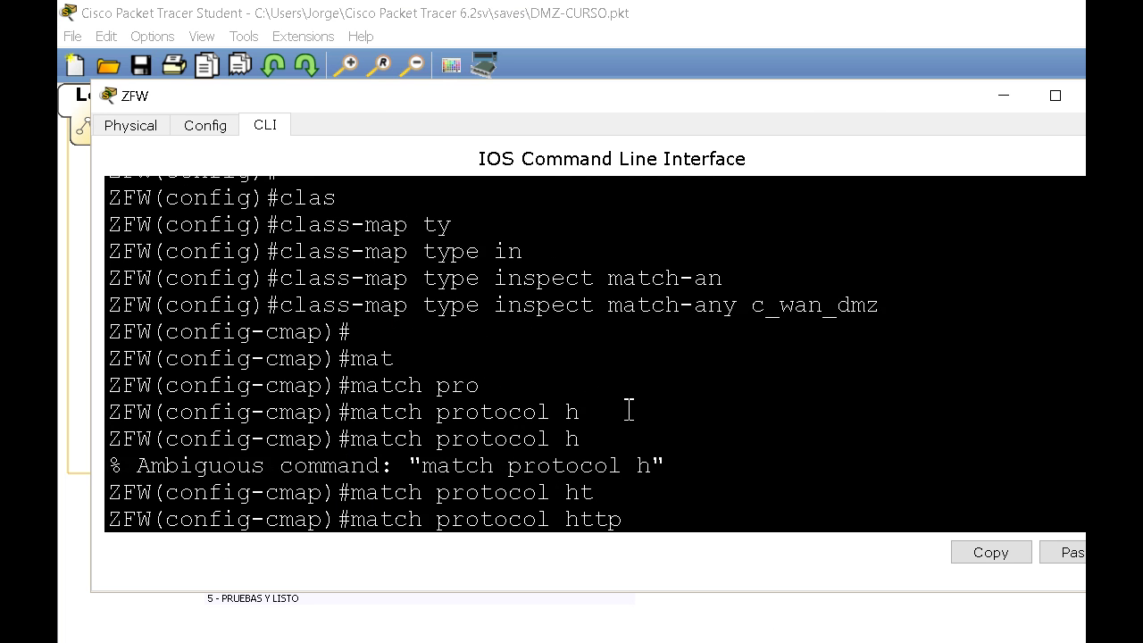
scroll(629, 410, "down", 4)
- Exit the c_wan_dmz class map back to global configuration mode
type("exi")
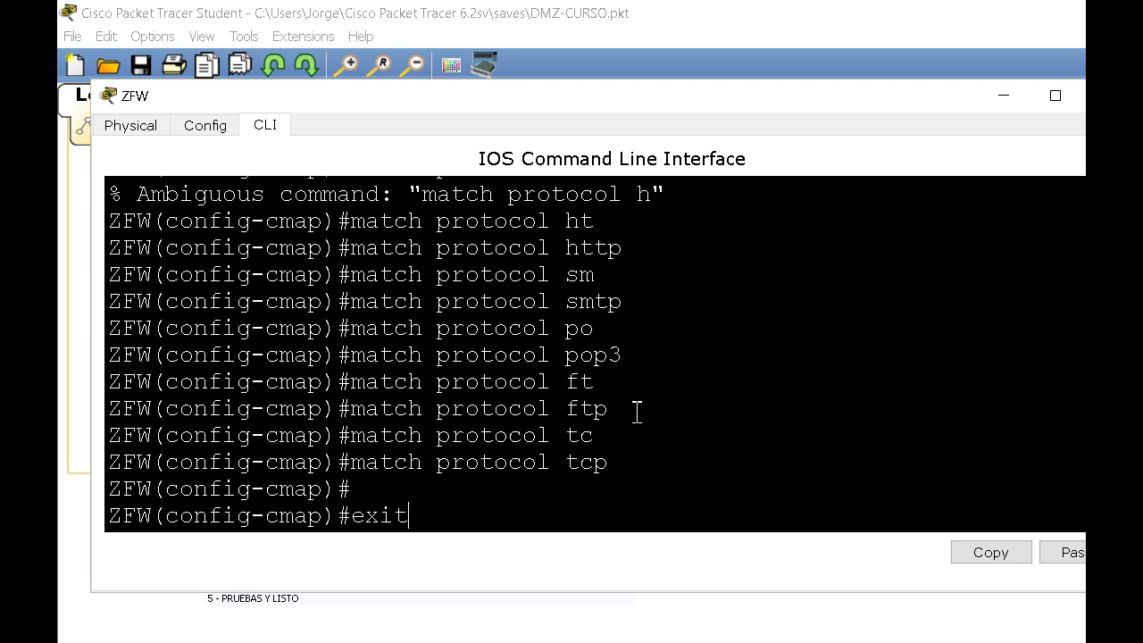
type("t")
key("Return")
key("Return")
key("Return")
key("Return")
key("Return")
key("Return")
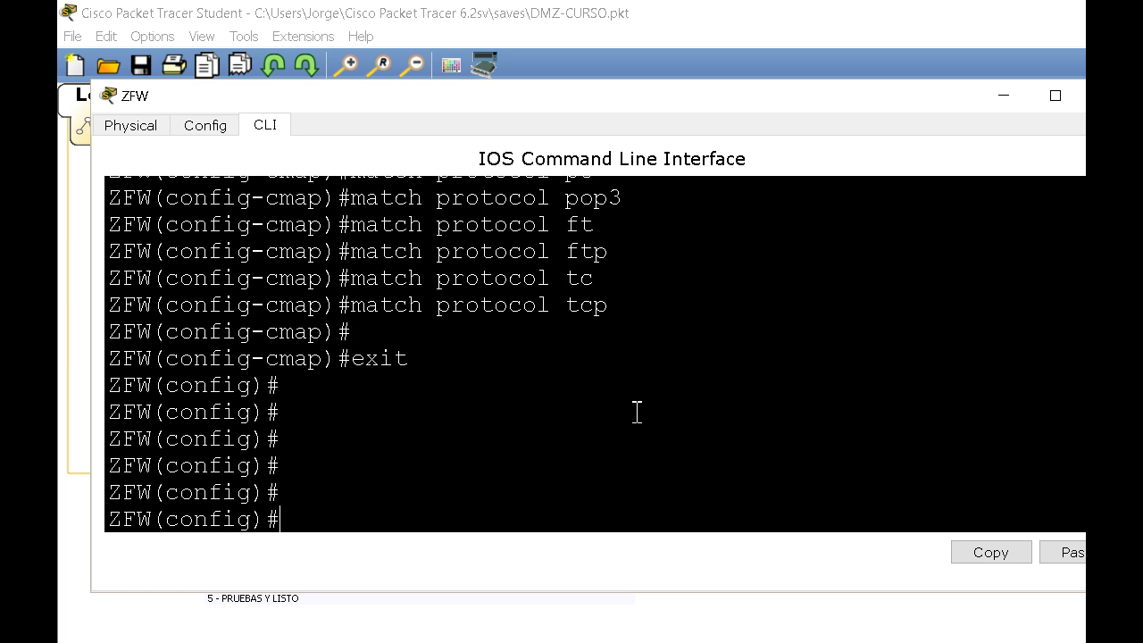
- Create an inspect-type policy map named p_dmz_wan and enter its configuration
type("poli")
key("Tab")
type("ty")
key("Tab")
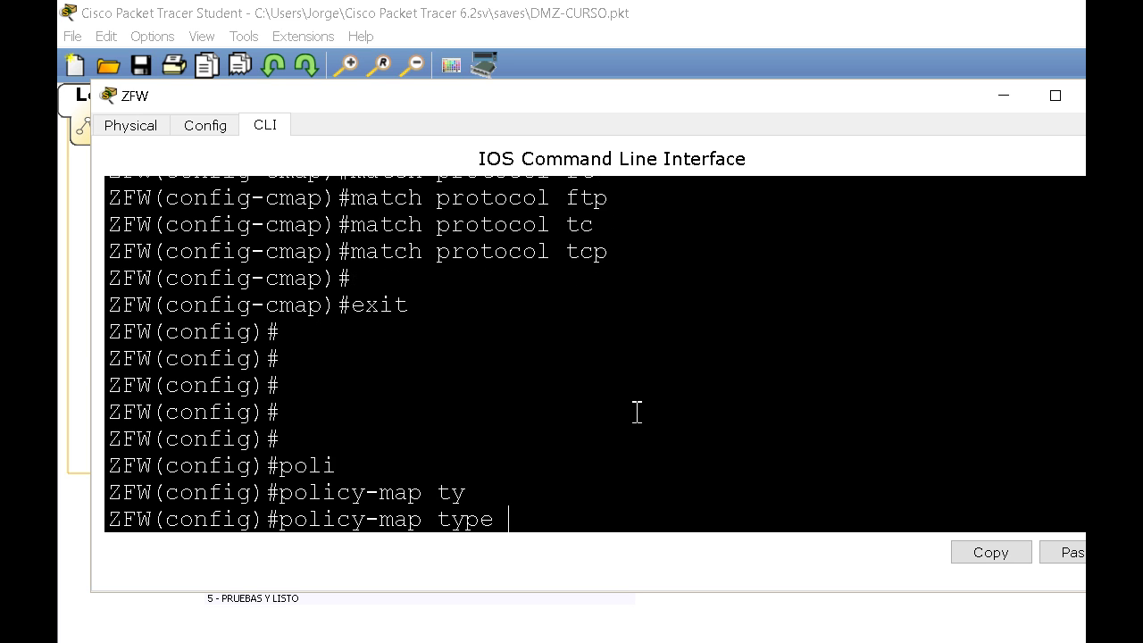
type("in")
key("Tab")
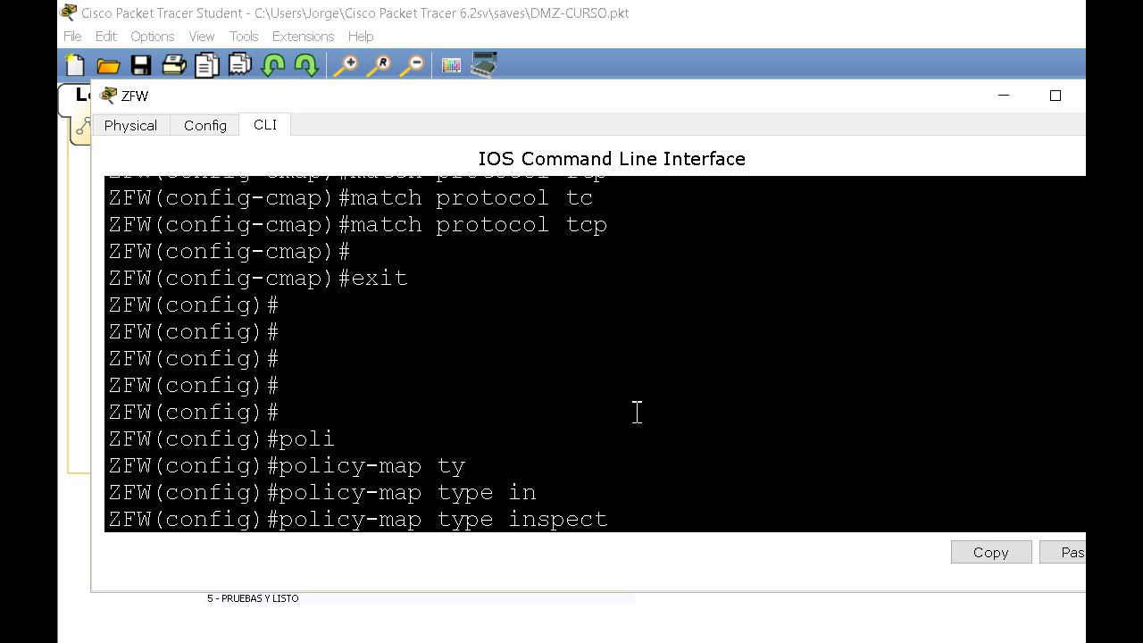
type("?")
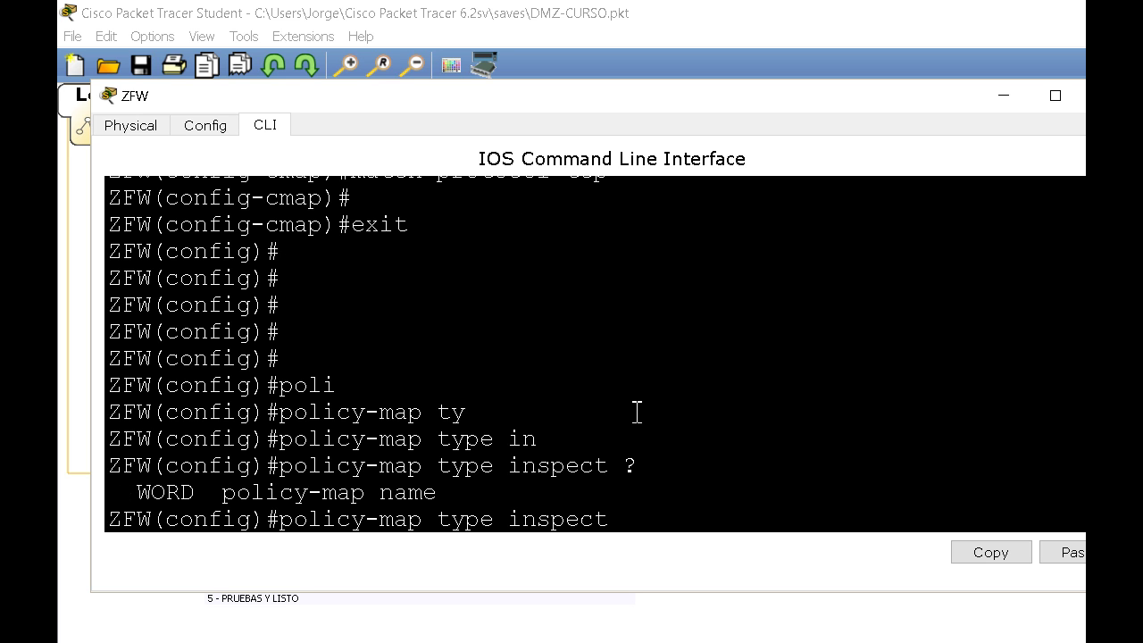
type("p_dmz_wan")
key("Return")
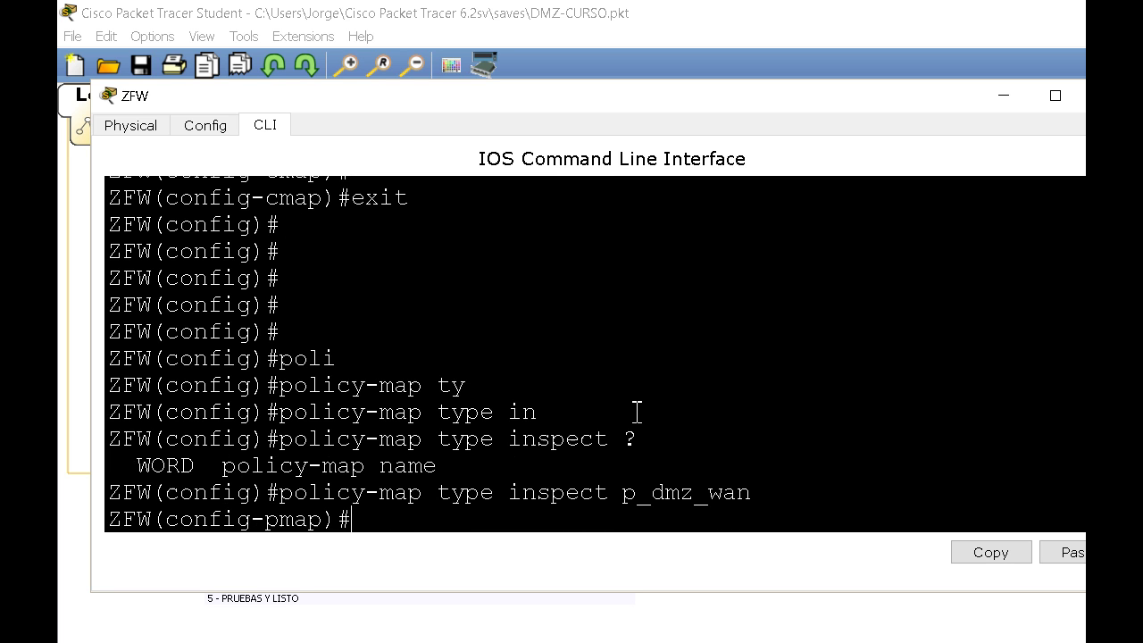
key("Return")
key("Return")
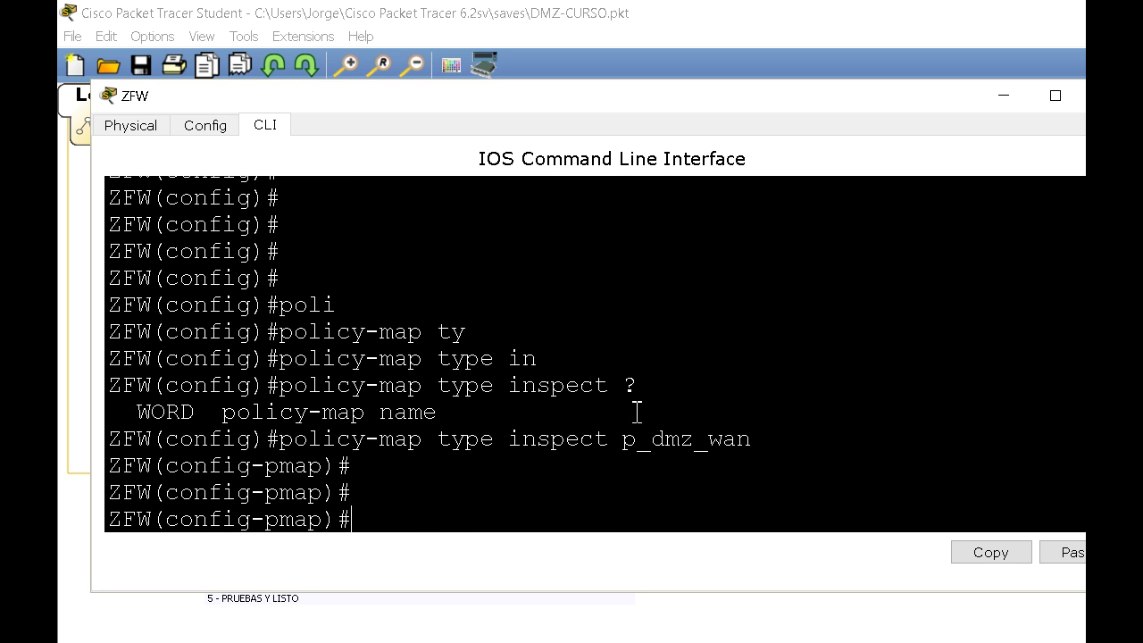
- Attach the inspect-type class c_dmz_wan to the p_dmz_wan policy map and enter its action configuration
type("clas")
key("Tab")
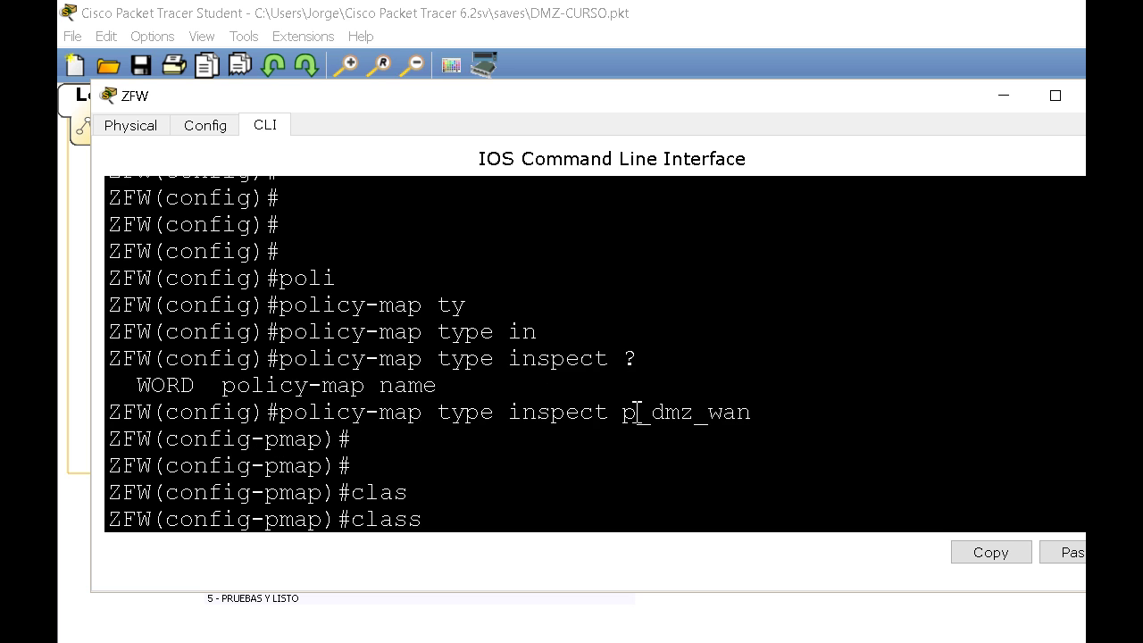
type("ty")
key("Tab")
type("in")
key("Tab")
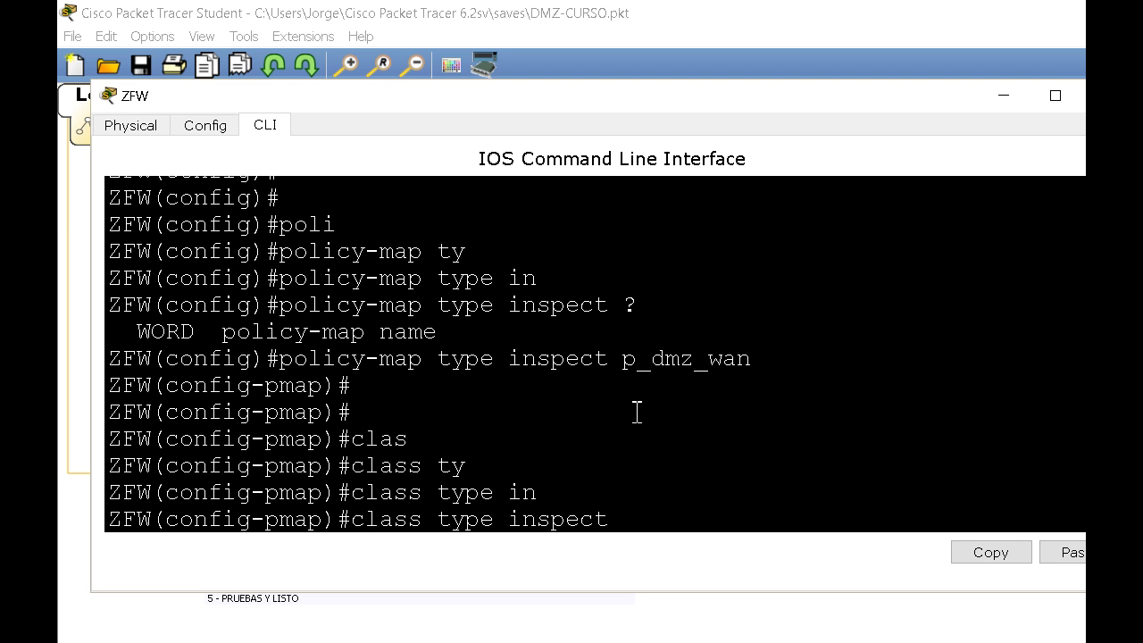
left_click_drag(658, 525, 352, 519)
left_click(677, 519)
type("ct c_dmz_wan")
key("Return")
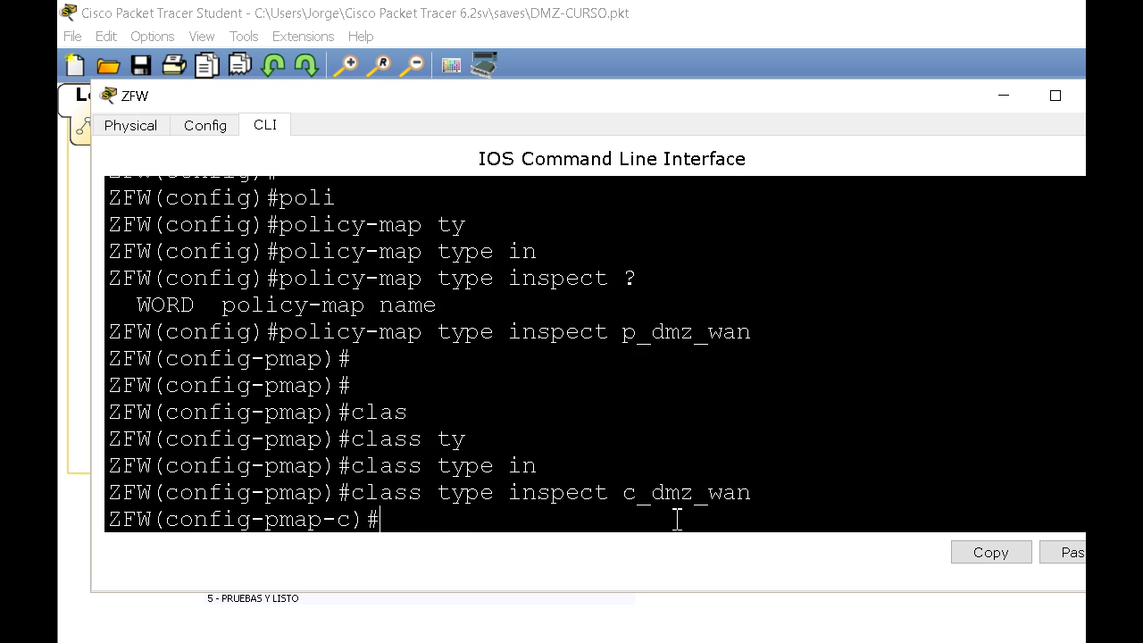
key("Return")
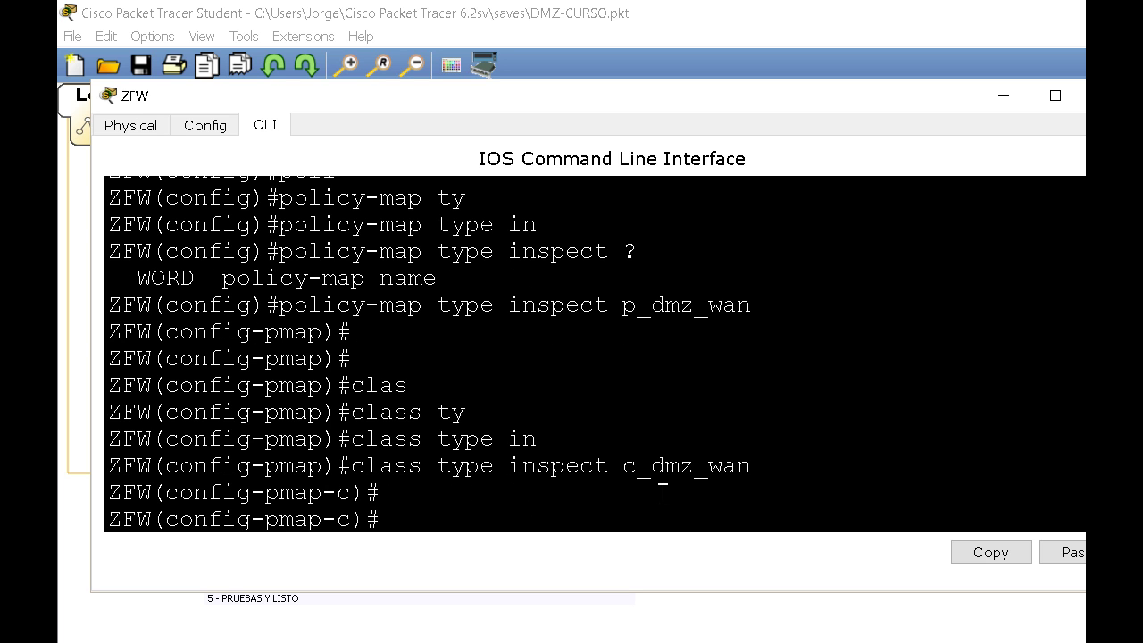
- List the available class actions for c_dmz_wan and highlight drop, inspect and pass in turn
type("?")
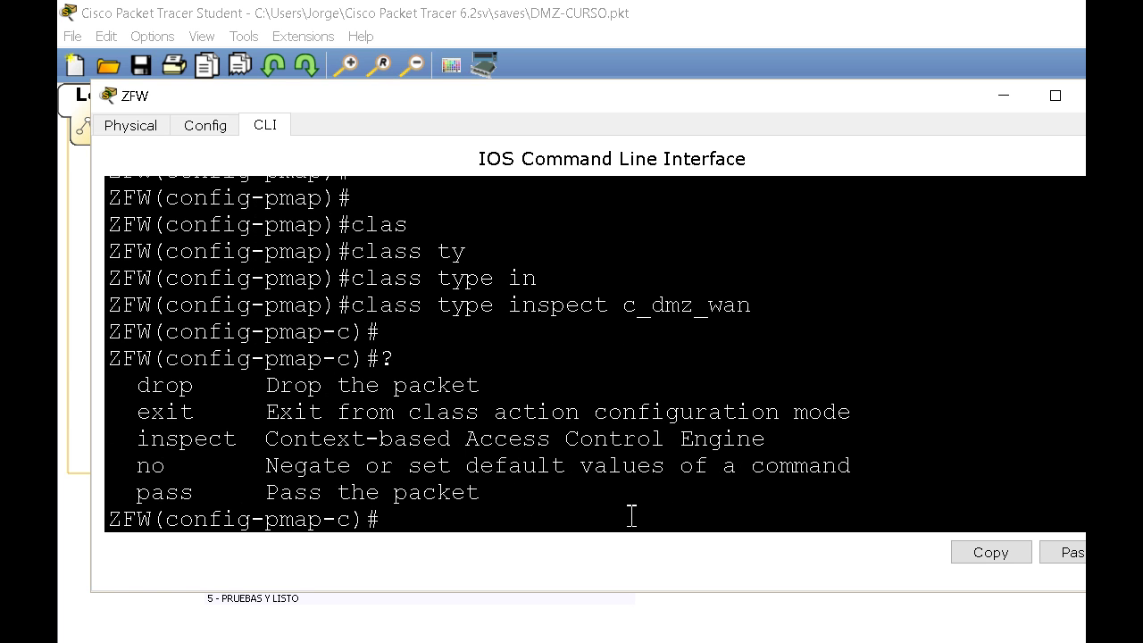
double_click(173, 386)
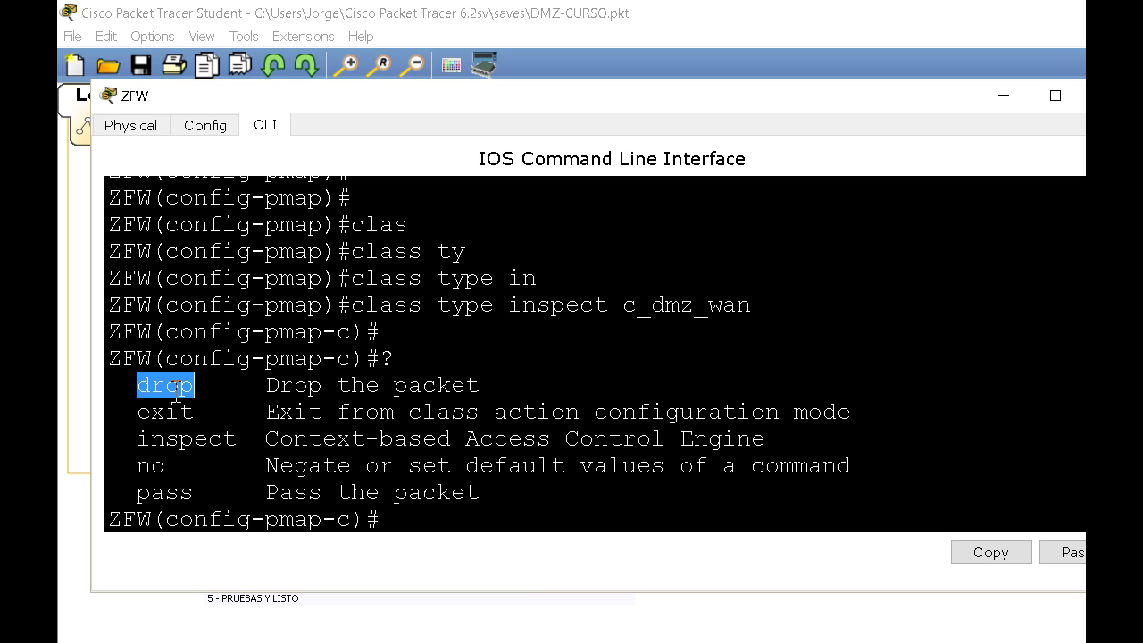
double_click(182, 439)
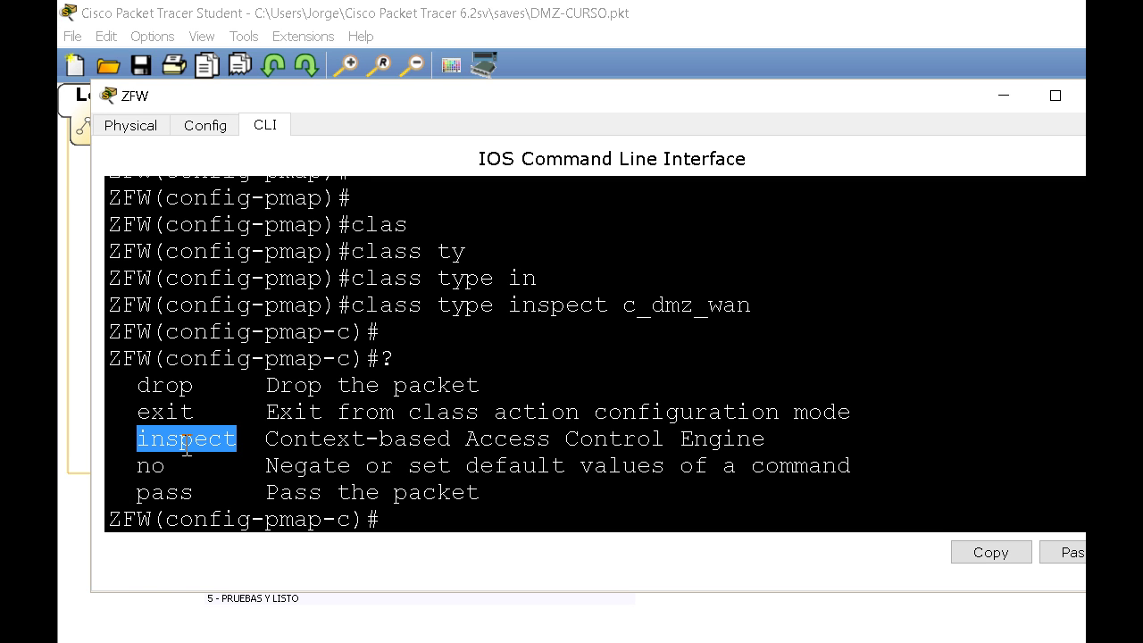
double_click(157, 492)
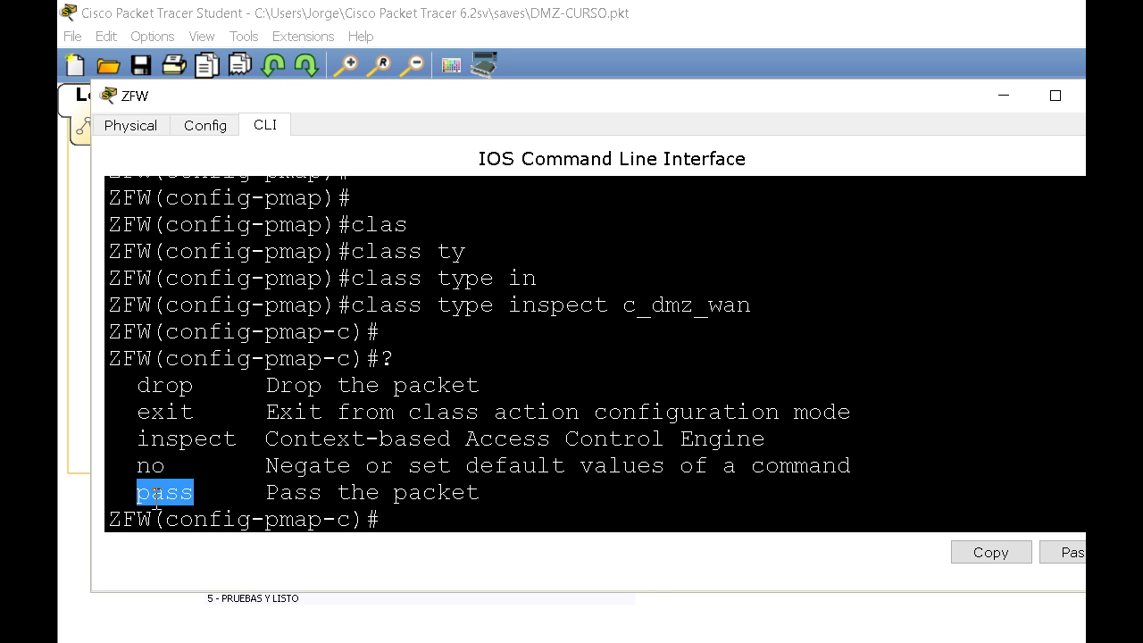
left_click(473, 526)
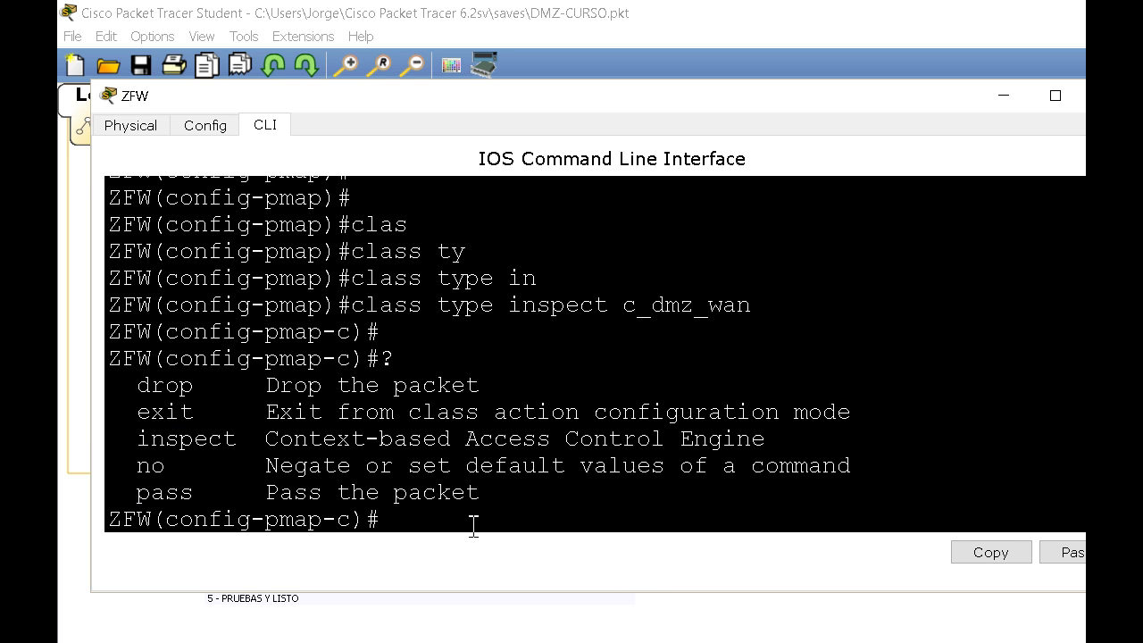
- Set the action of class c_dmz_wan to inspect and exit its class action configuration
type("in")
key("Tab")
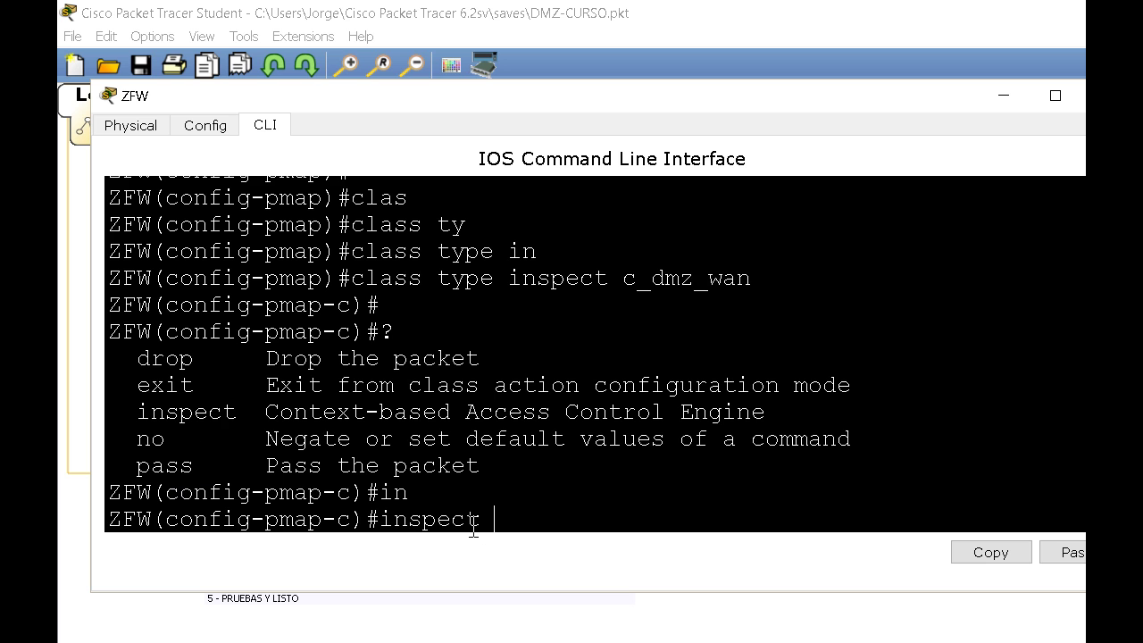
key("Return")
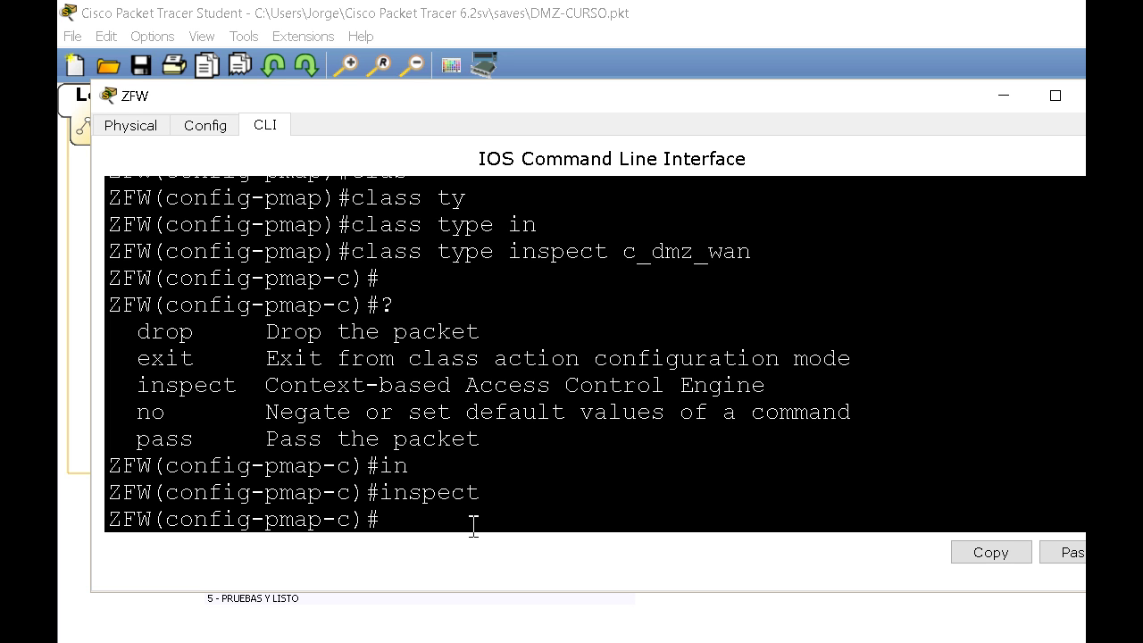
type("exit")
key("Return")
key("Return")
key("Return")
key("Return")
key("Return")
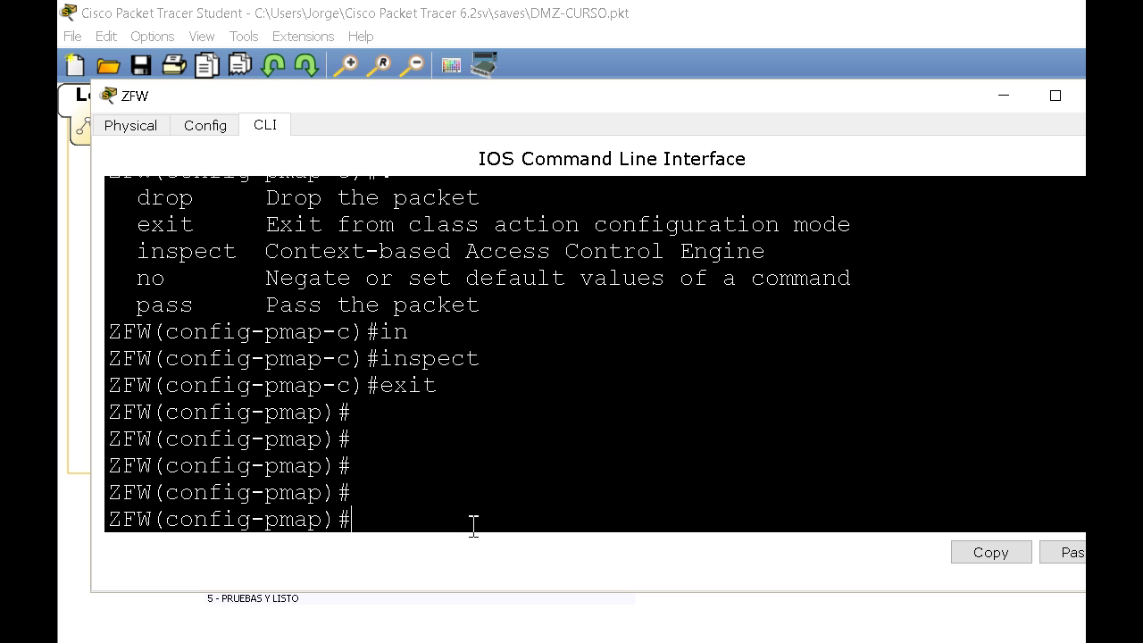
- Exit the p_dmz_wan policy map back to global configuration mode
type("exit")
key("Return")
key("Return")
key("Return")
key("Return")
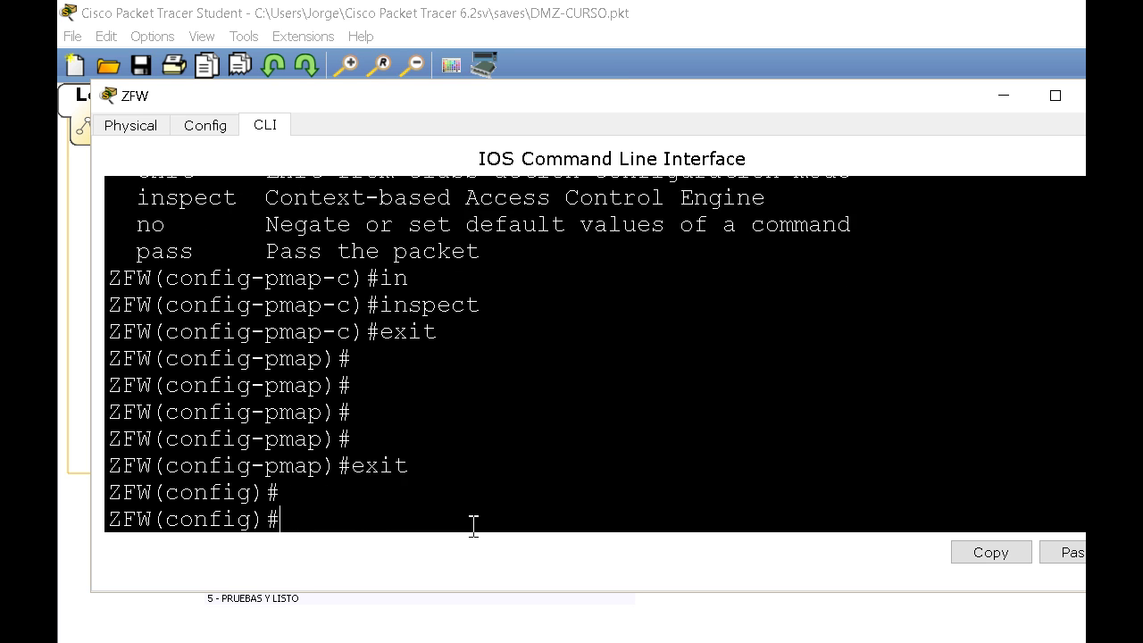
key("Return")
- Reuse the earlier policy-map command to create an inspect-type policy map named p_wan_dmz and enter its configuration
key("Up")
key("Up")
key("Up")
key("Down")
key("Down")
key("Up")
key("BackSpace")
key("BackSpace")
key("BackSpace")
key("BackSpace")
key("BackSpace")
key("BackSpace")
key("BackSpace")
type("wan")
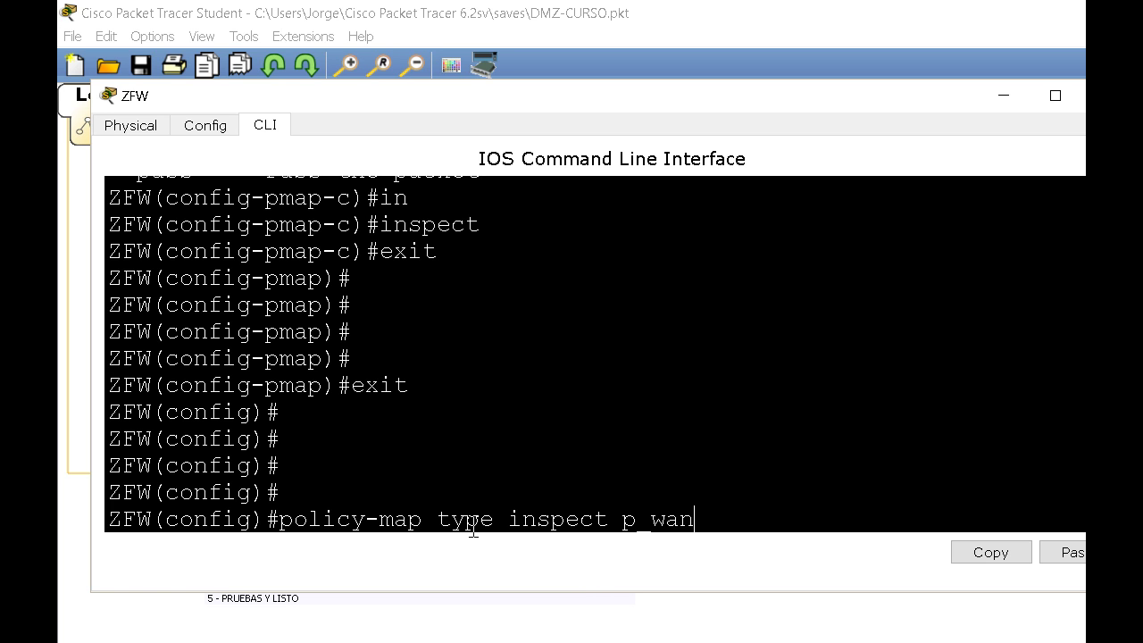
type("_dmz")
key("Return")
key("Return")
- Attach the inspect-type class c_wan_dmz to the p_wan_dmz policy map and enter its action configuration
type("clas")
key("Tab")
type("ty")
key("Tab")
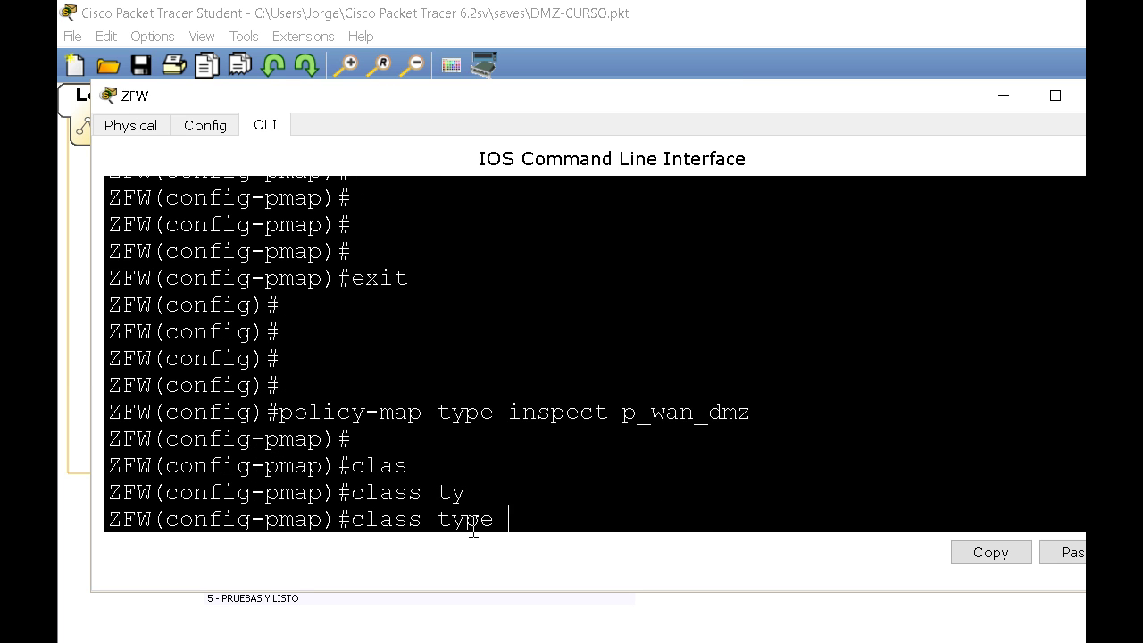
type("i")
key("Tab")
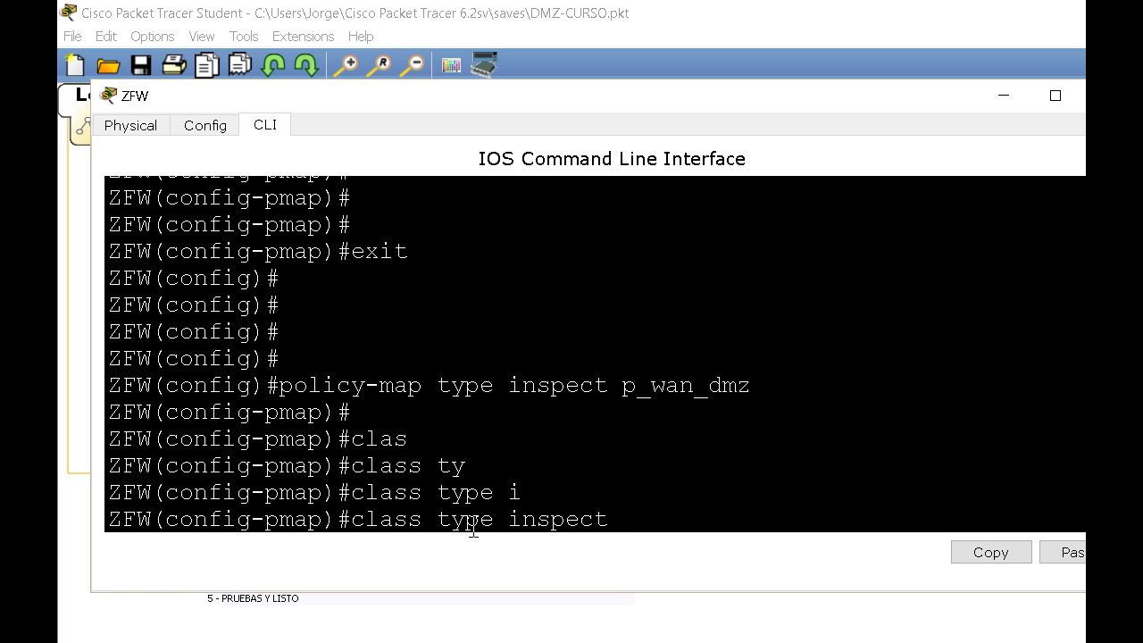
type("c_wan_dmz")
key("Return")
key("Return")
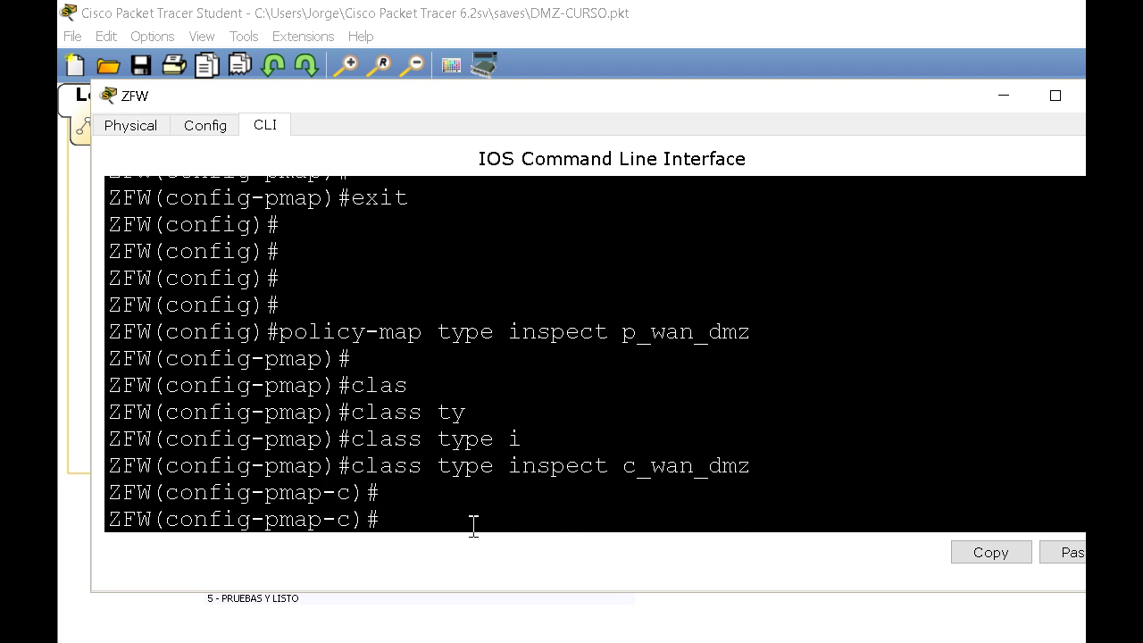
- List the available class actions for c_wan_dmz and highlight drop, inspect and pass in turn
type("?")
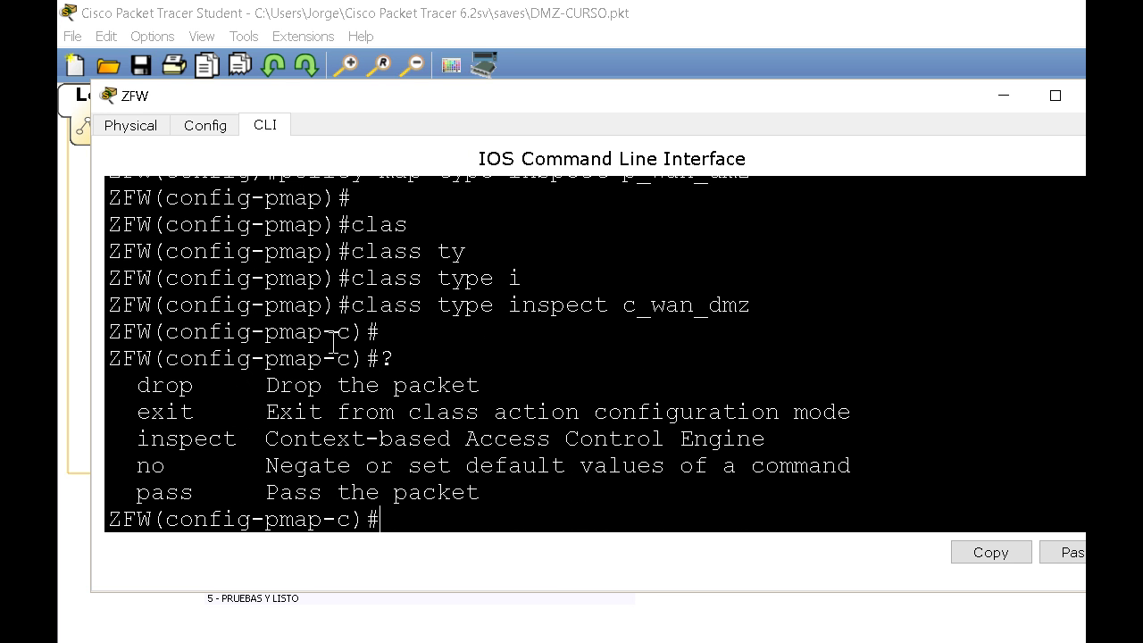
double_click(164, 386)
double_click(179, 439)
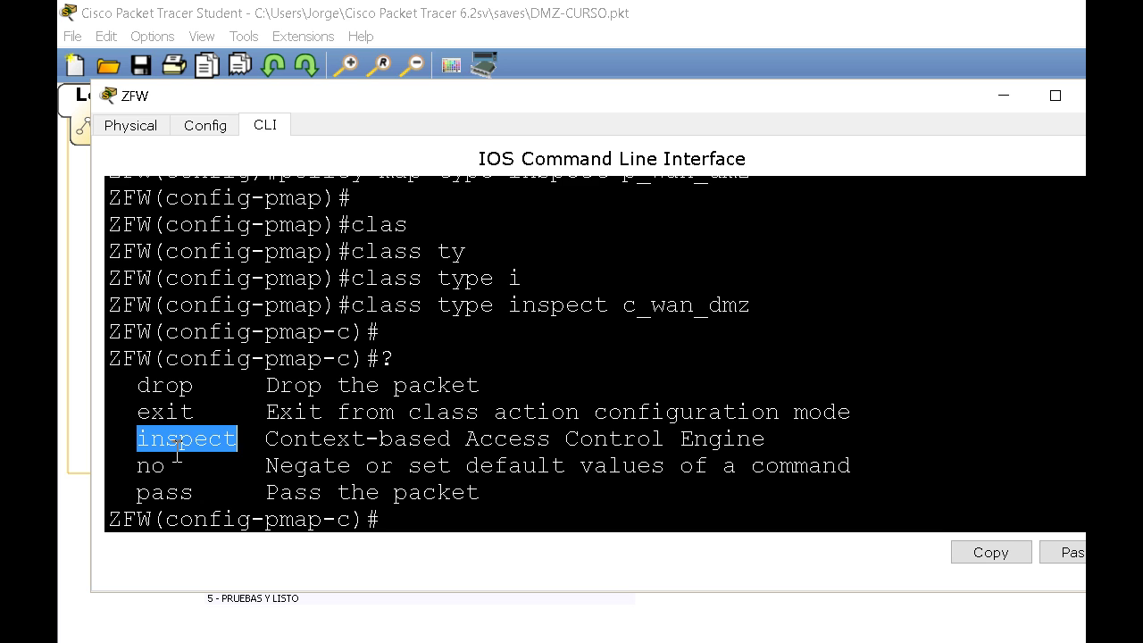
double_click(166, 492)
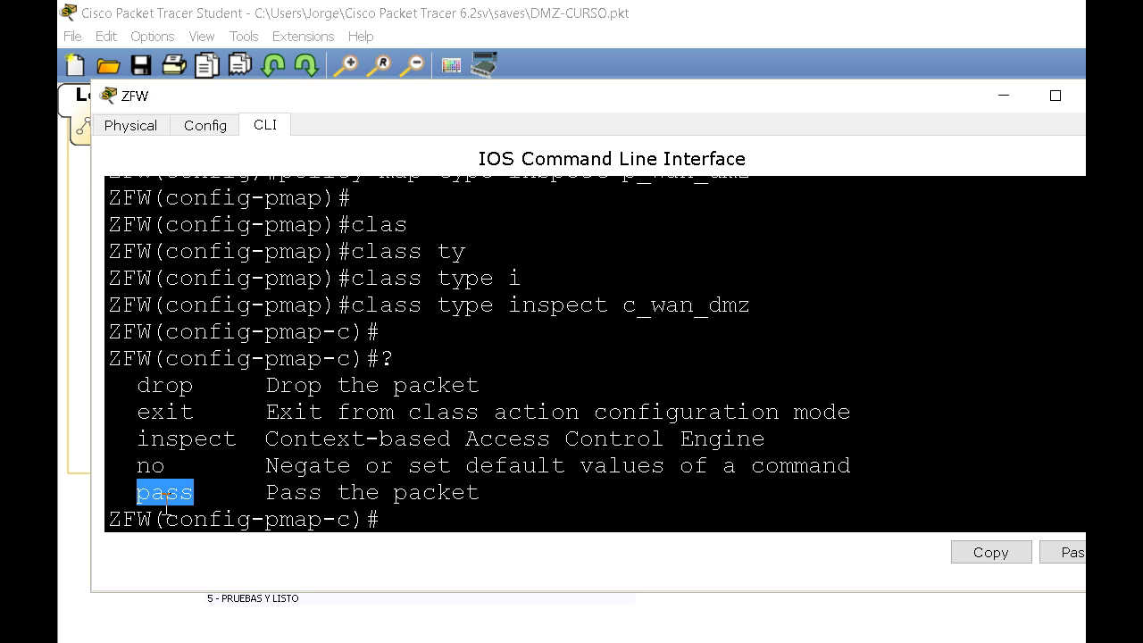
- Set inspect as the action for class c_wan_dmz in the p_wan_dmz policy map
left_click(423, 518)
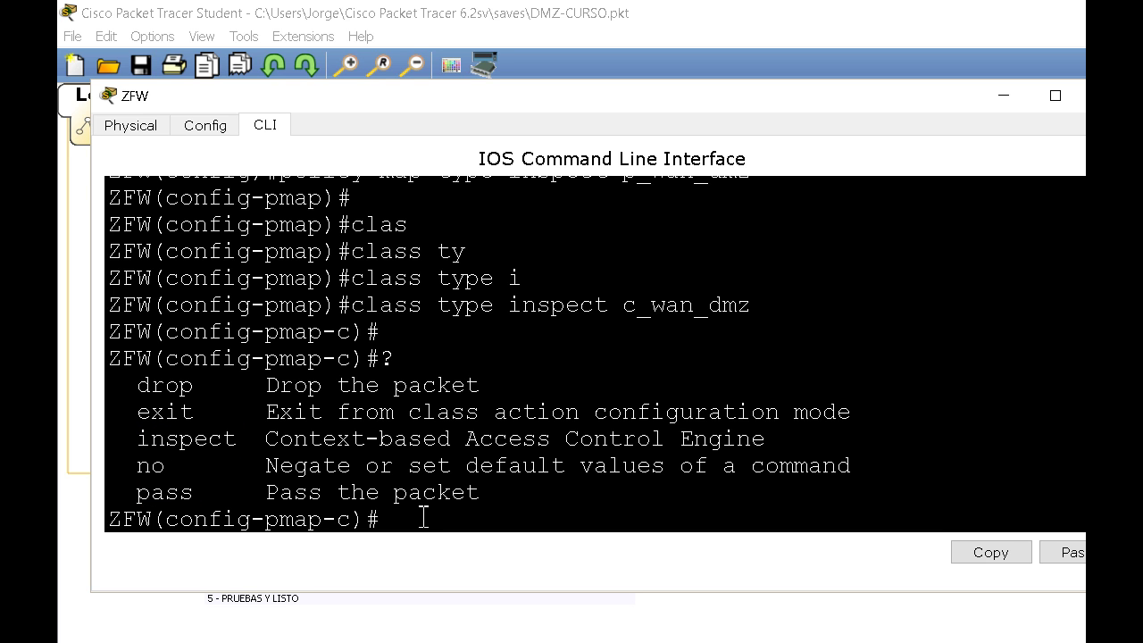
type("in")
key("Tab")
key("Return")
- Exit the class action and p_wan_dmz policy map configuration back to global configuration mode
type("exit")
key("Return")
key("Return")
key("Return")
key("Return")
key("Return")
type("exit")
key("Return")
key("Return")
key("Return")
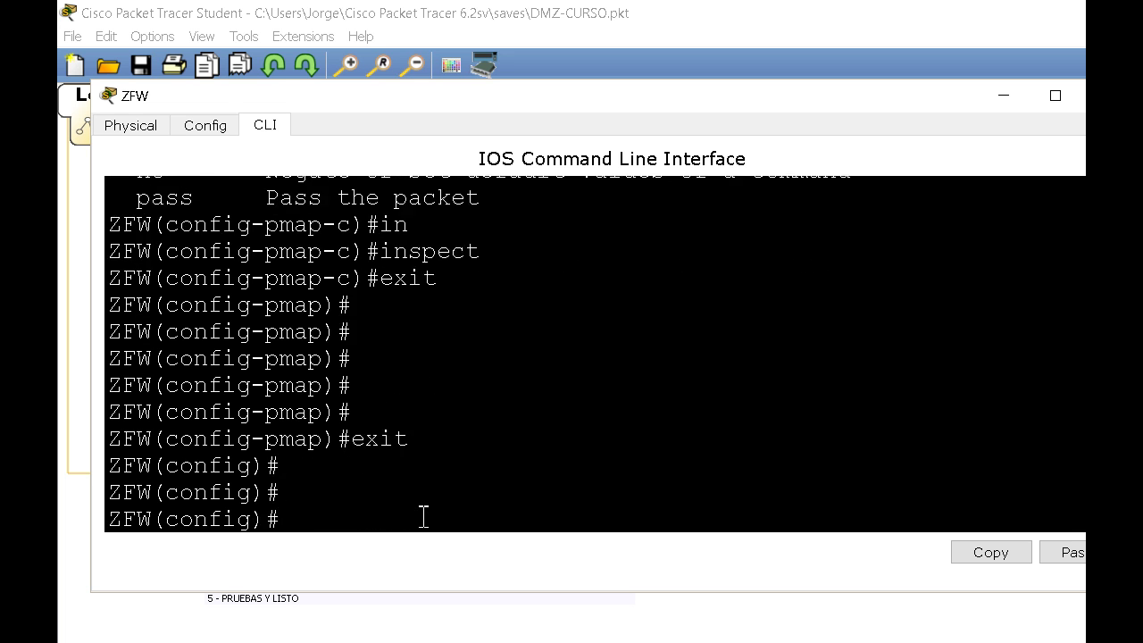
- Save the router's running configuration from global configuration mode with do wri
key("Return")
type("do wri")
key("Return")
key("Return")
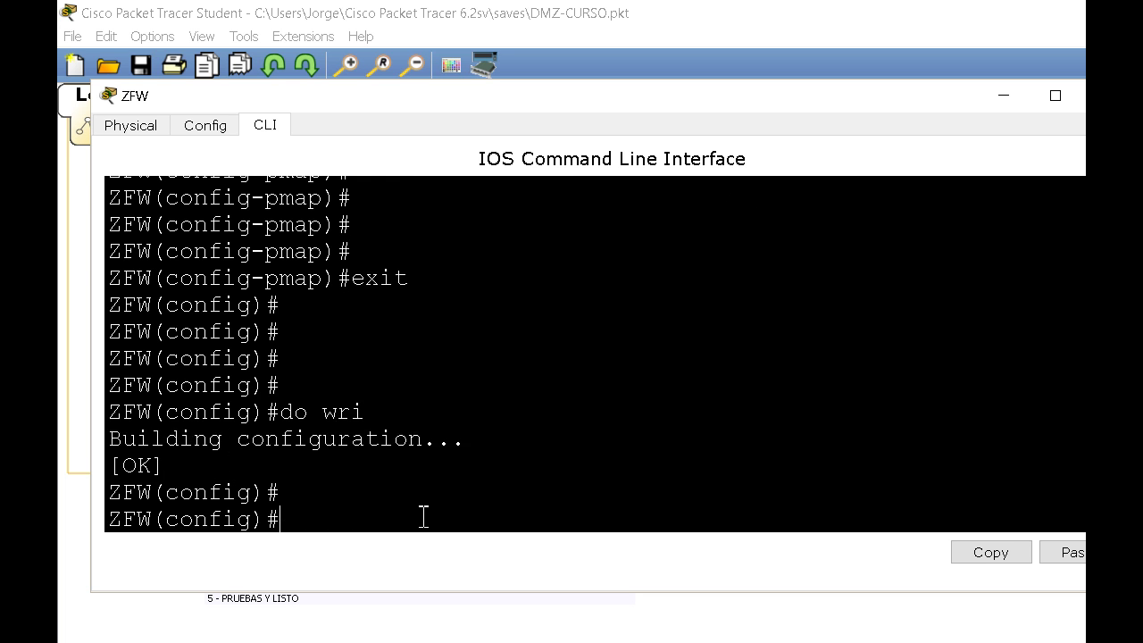
key("Return")
key("Return")
key("Return")
key("Return")
key("Return")
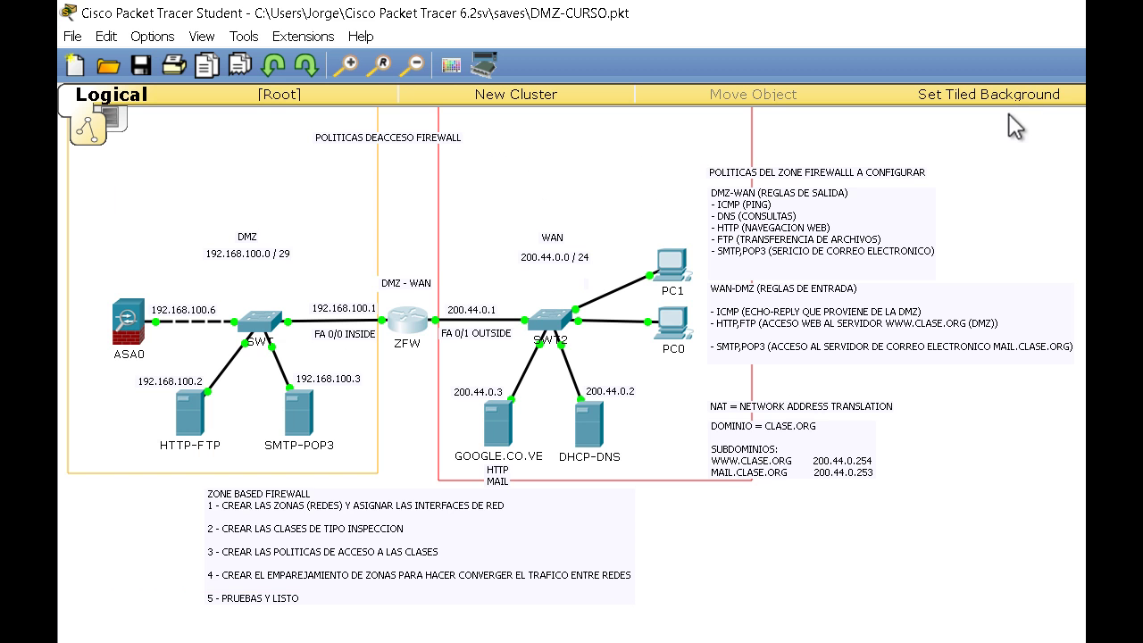
- Minimize the ZFW window and send a simple test message from the HTTP-FTP server to PC1
left_click(1004, 94)
left_click(190, 415)
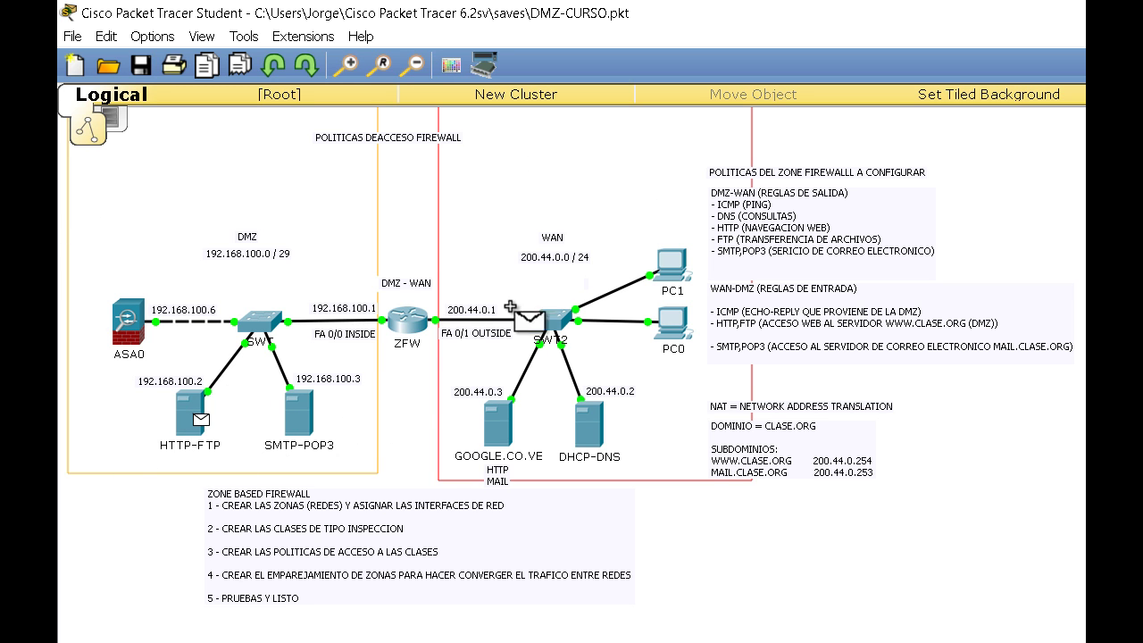
left_click(671, 266)
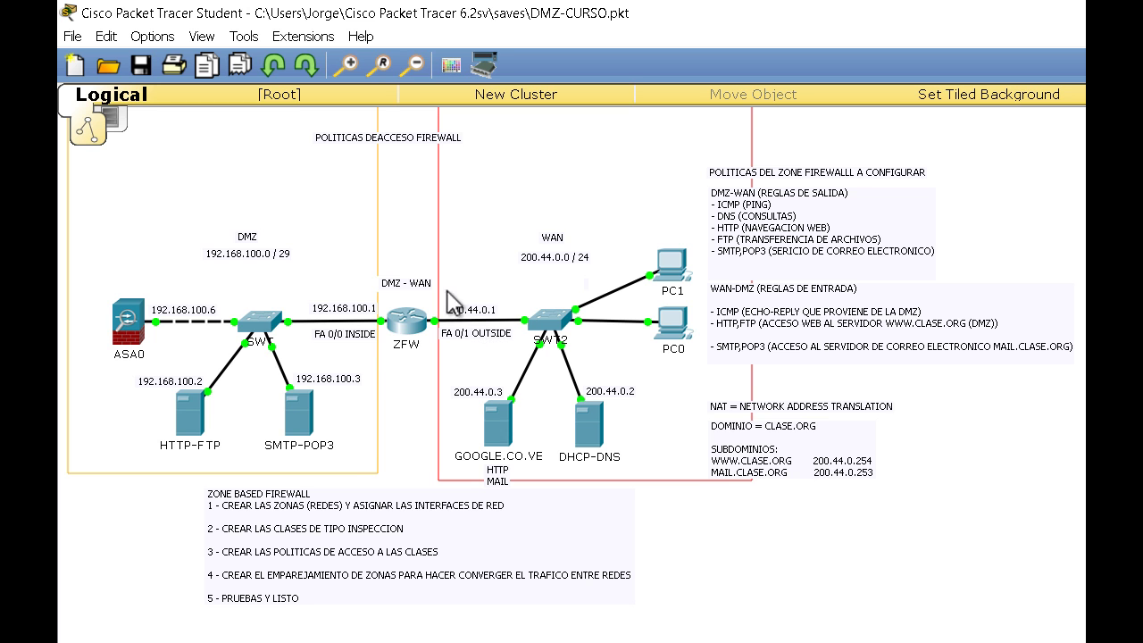
- Reopen the ZFW router's command line and start a zone-pair security command, listing its available options
left_click(407, 323)
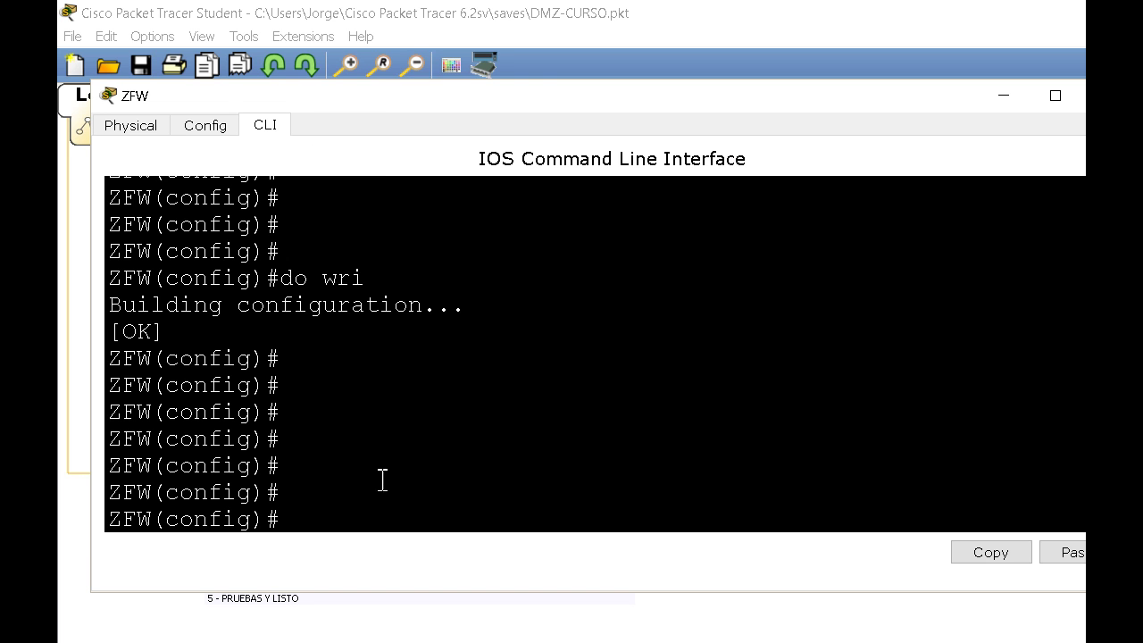
left_click_drag(393, 107, 377, 104)
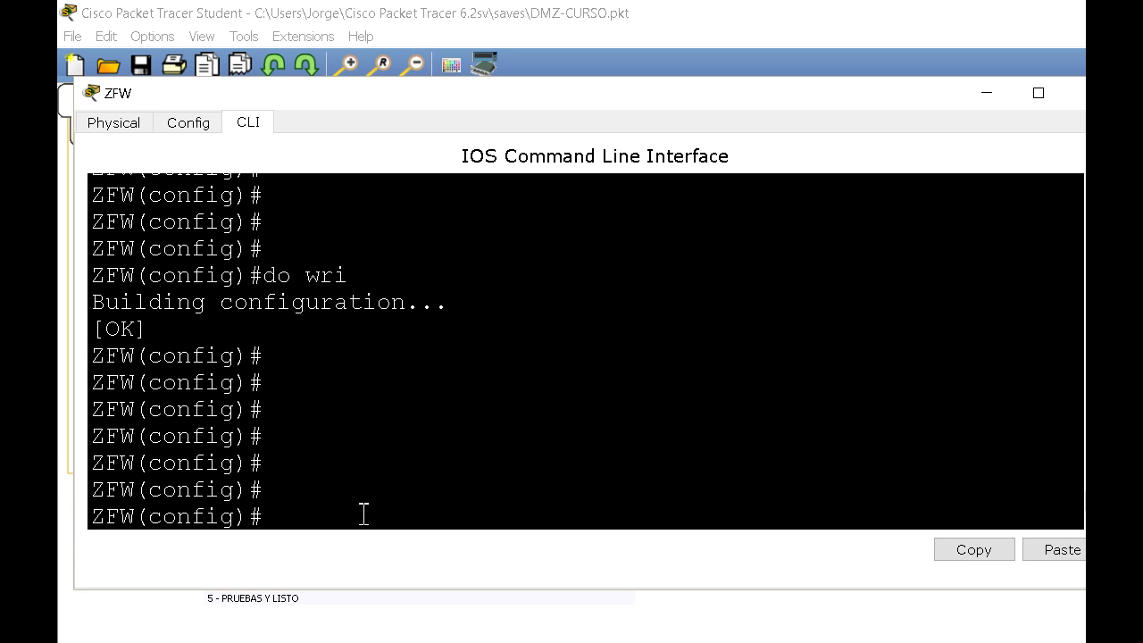
type("zone-pa")
key("Tab")
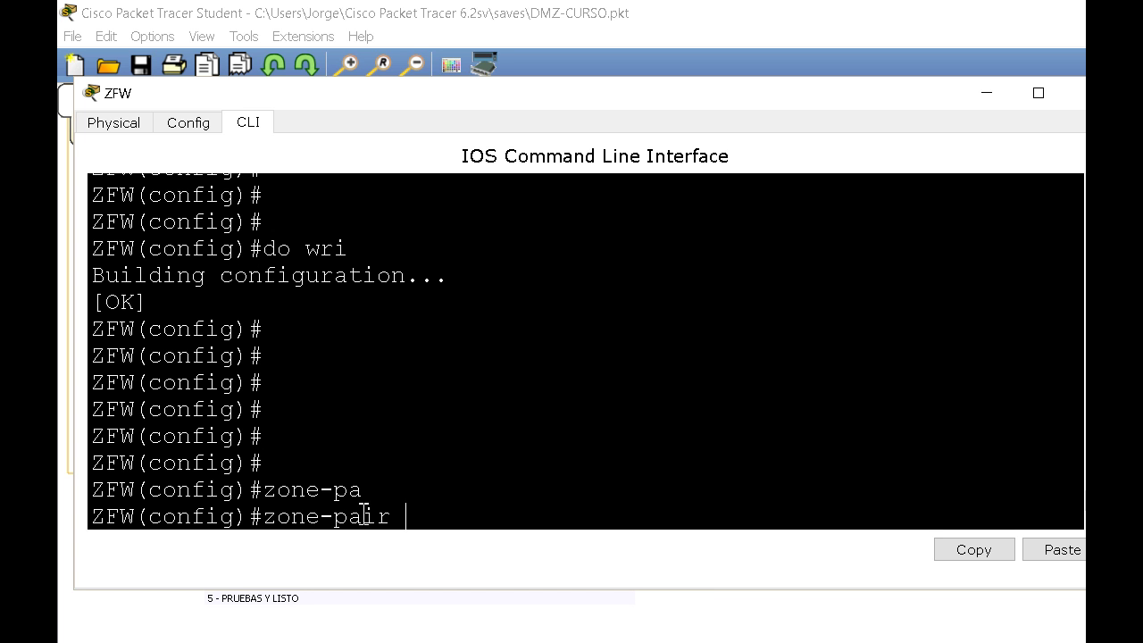
type("?")
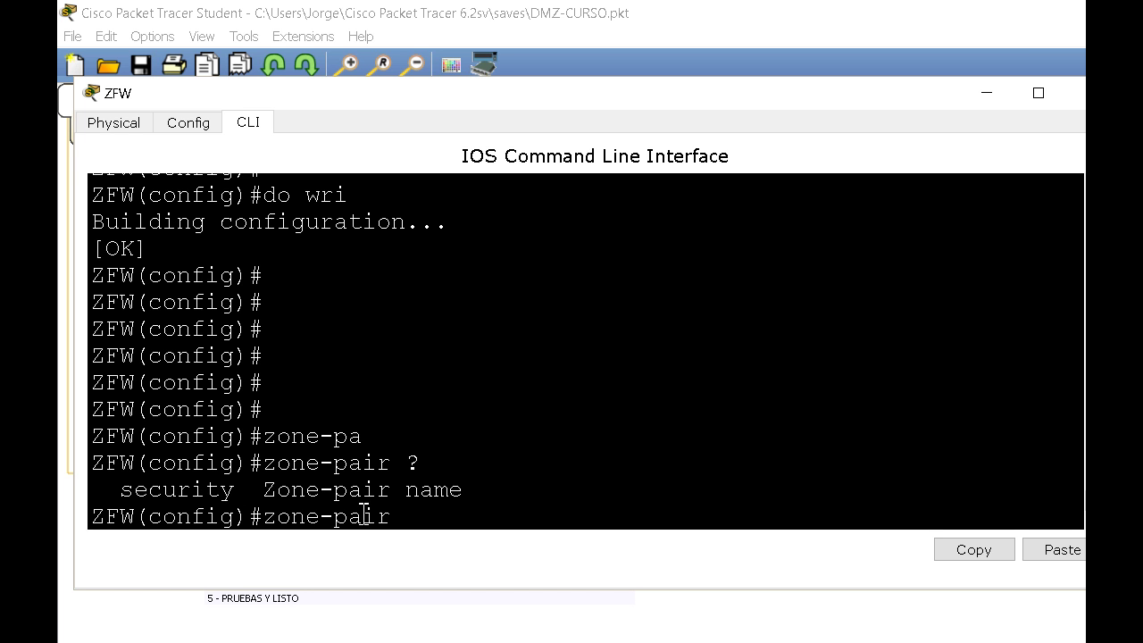
type("s")
key("Tab")
type("?")
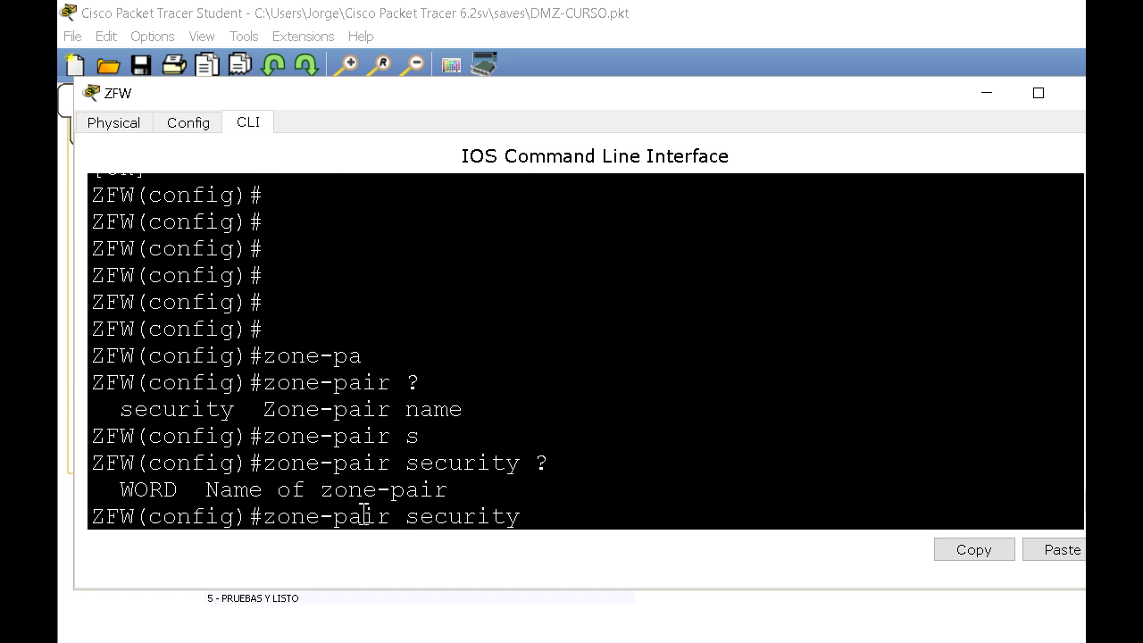
- Create a security zone pair named SALIENTE with source zone INSIDE and destination zone OUTSIDE
type("SALIENTE ?")
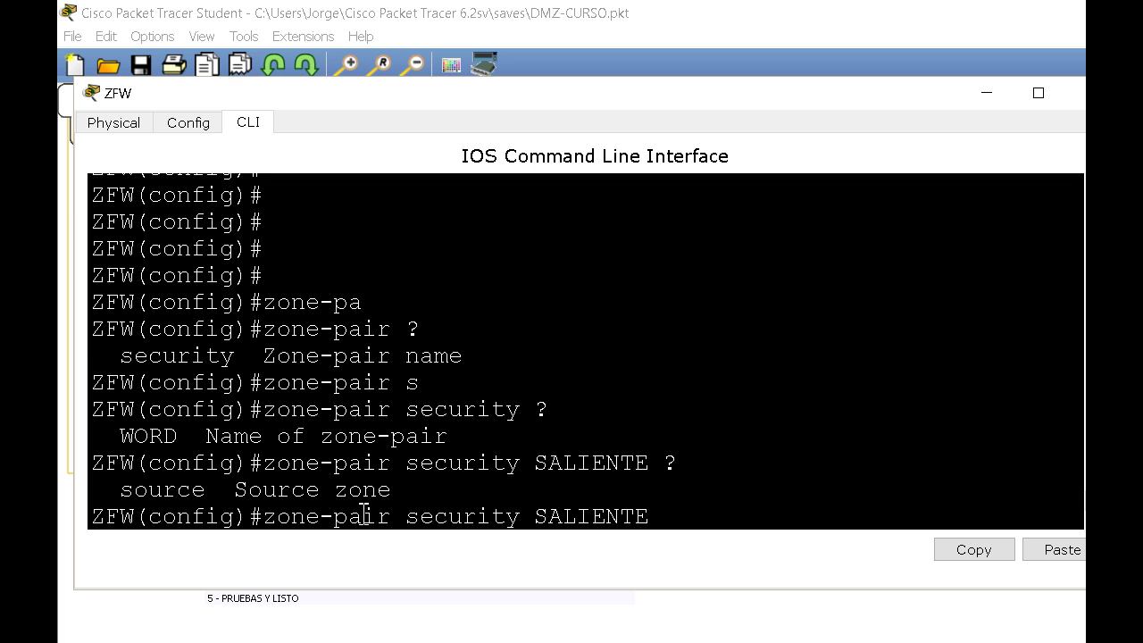
type("so")
key("Tab")
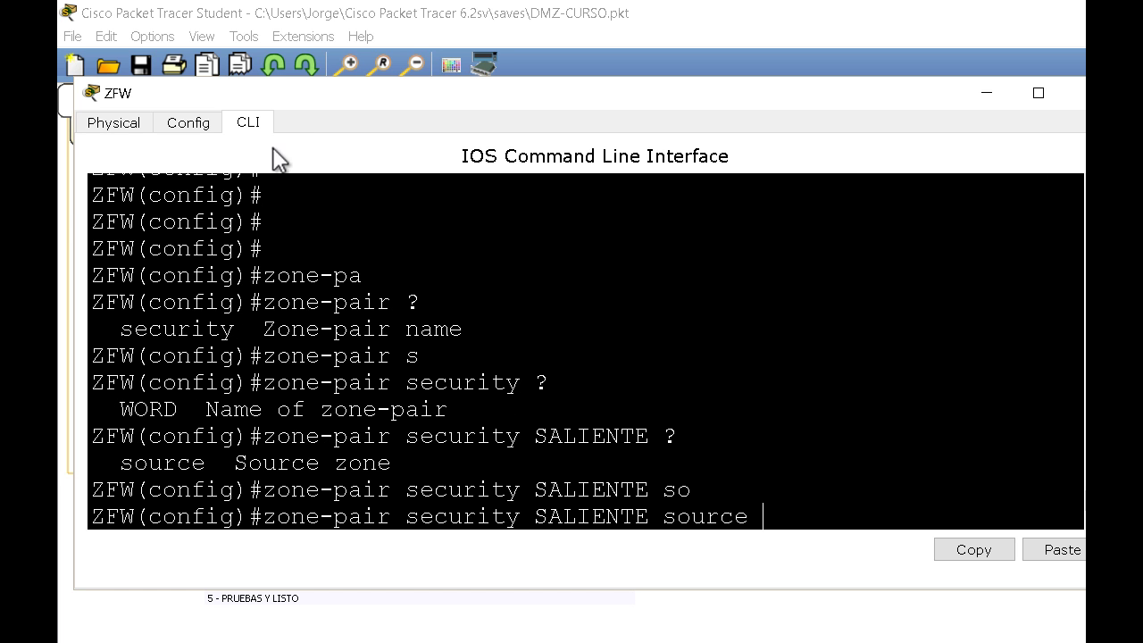
left_click_drag(320, 104, 342, 410)
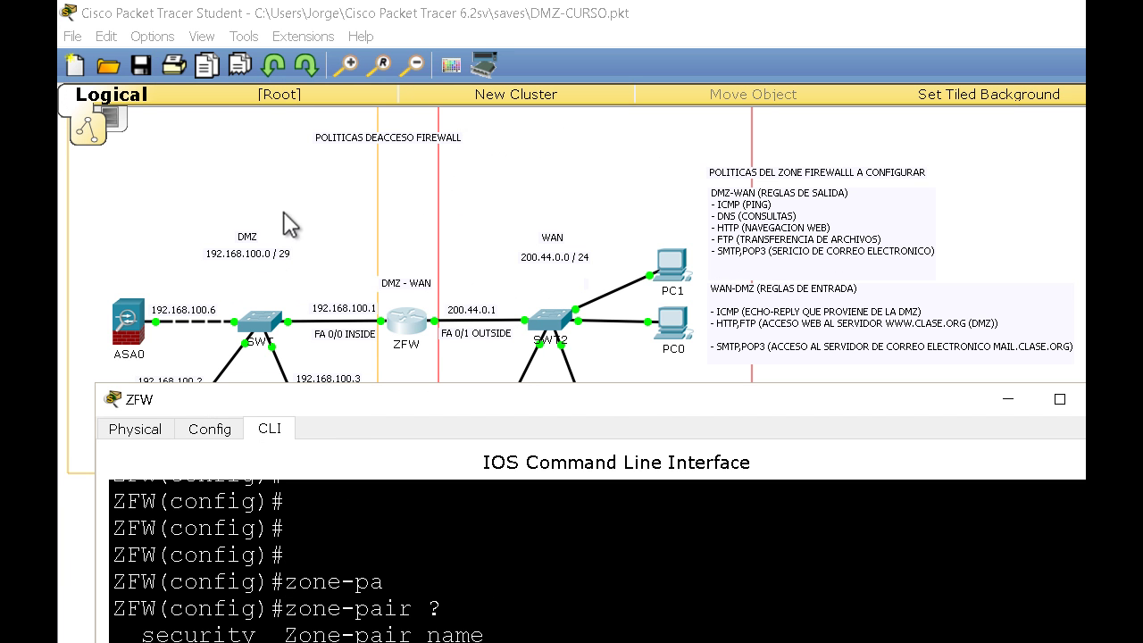
left_click_drag(622, 400, 602, 42)
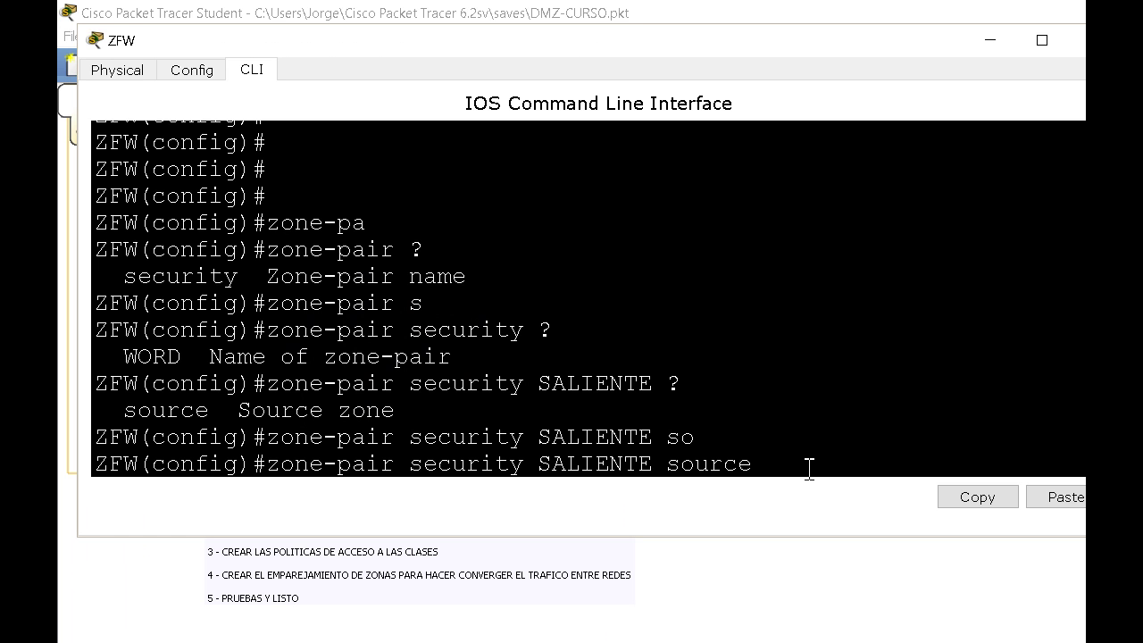
type("INSIDE d")
type("e")
key("Tab")
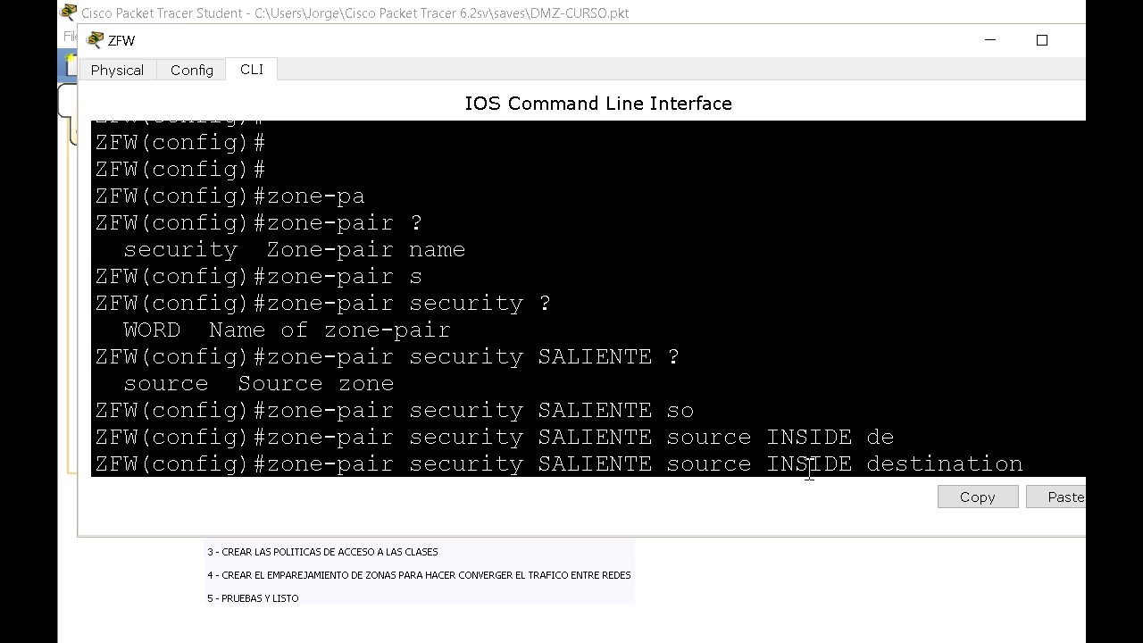
type("OUT")
left_click_drag(1119, 500, 1142, 500)
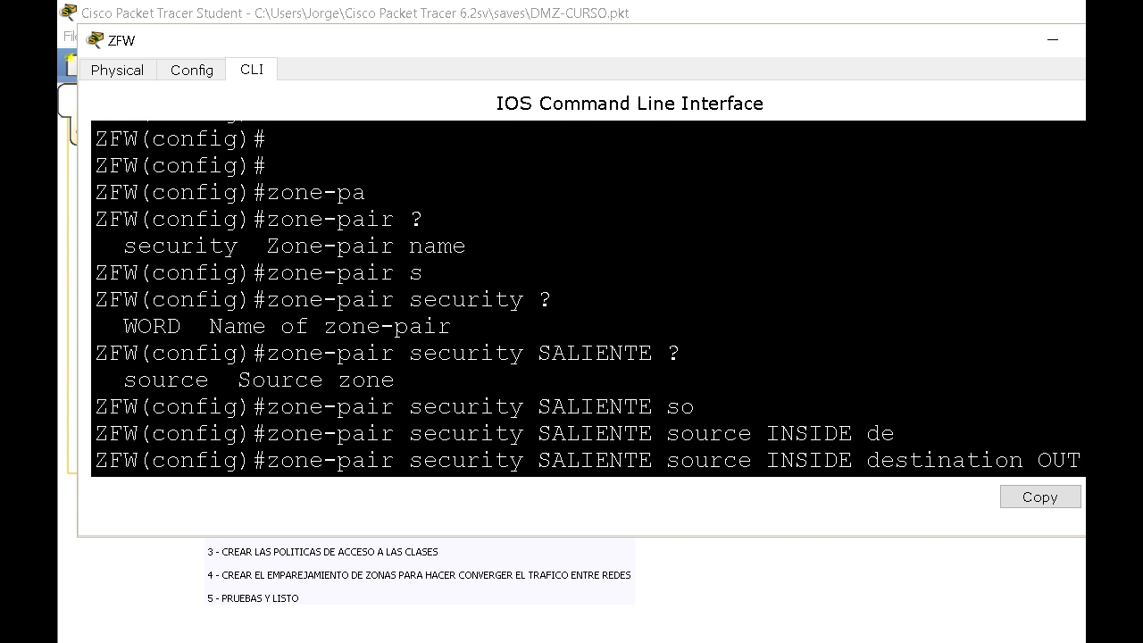
type("S")
key("Return")
key("Return")
left_click_drag(266, 411, 1080, 409)
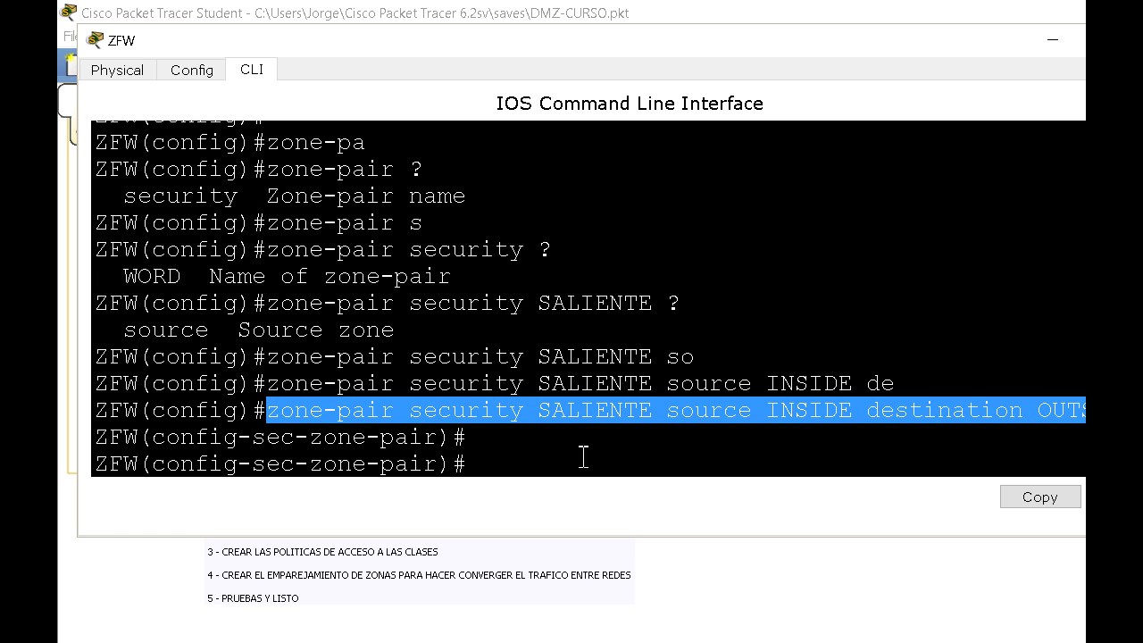
left_click(498, 443)
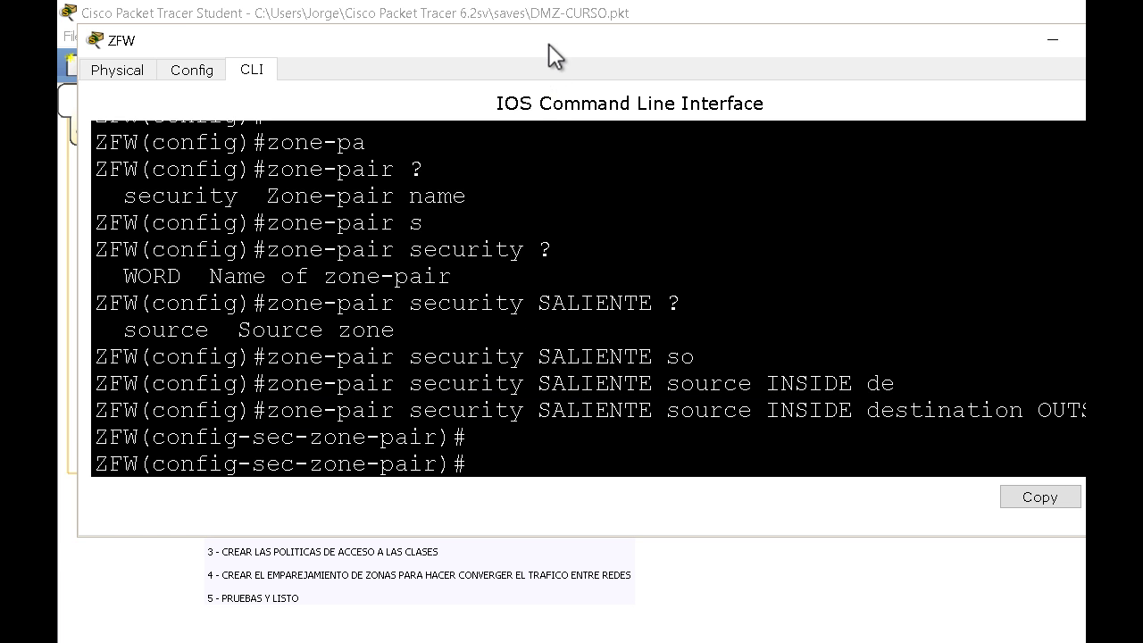
- Apply the inspect-type service policy p_dmz_wan to the SALIENTE zone pair and exit to global configuration mode
left_click_drag(538, 40, 527, 38)
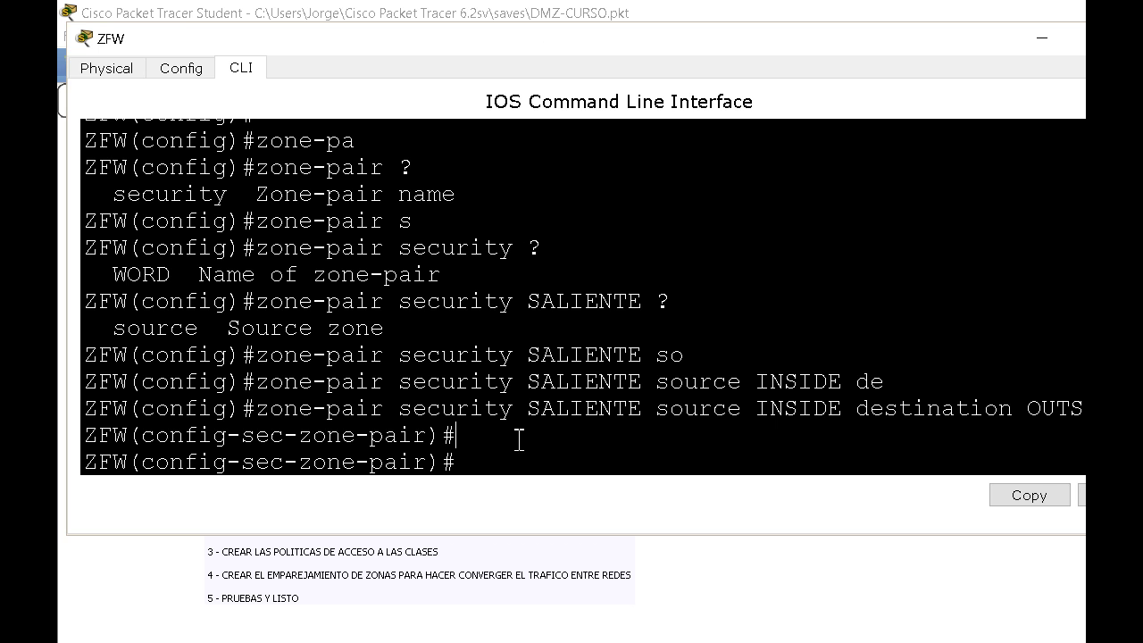
type("ser")
key("Tab")
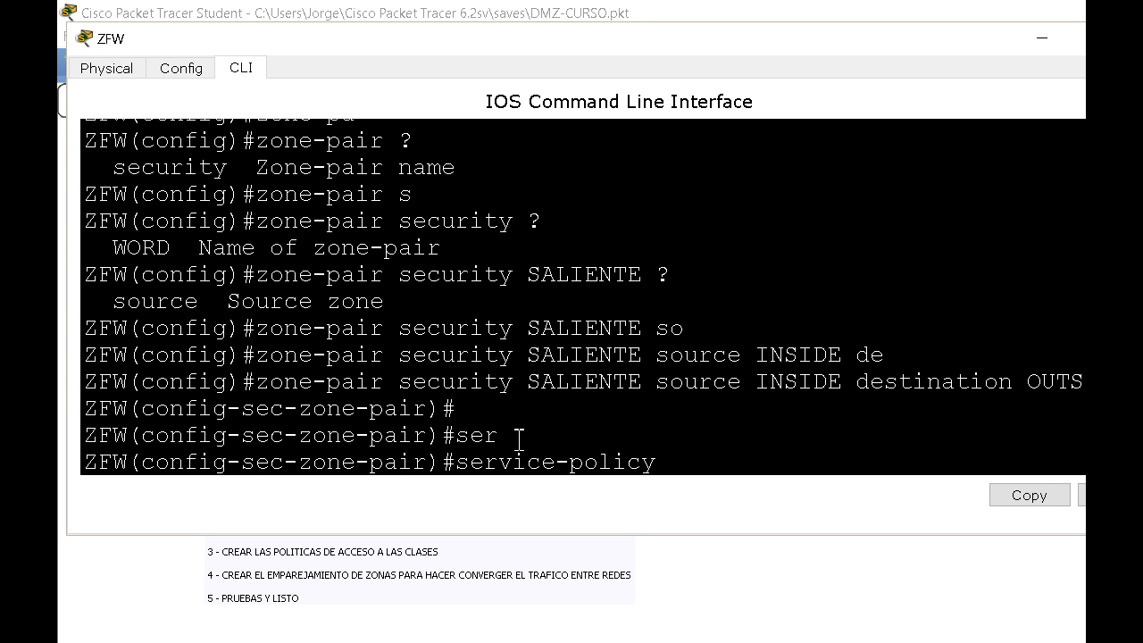
type("ty")
key("Tab")
type("i")
key("Tab")
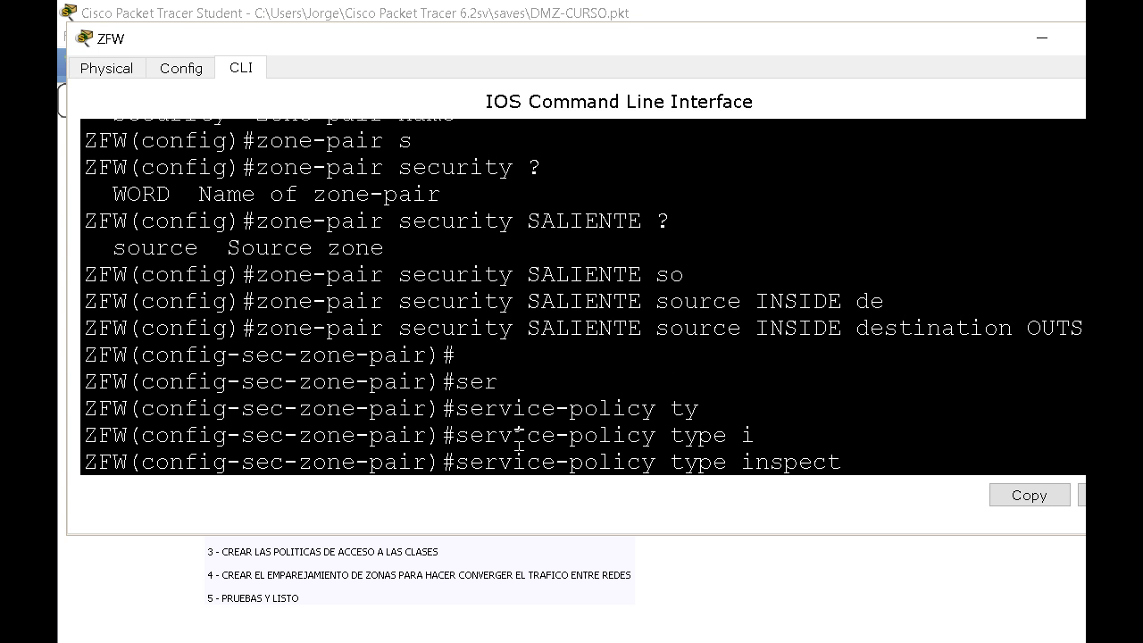
type("p_dmz_wan")
double_click(592, 331)
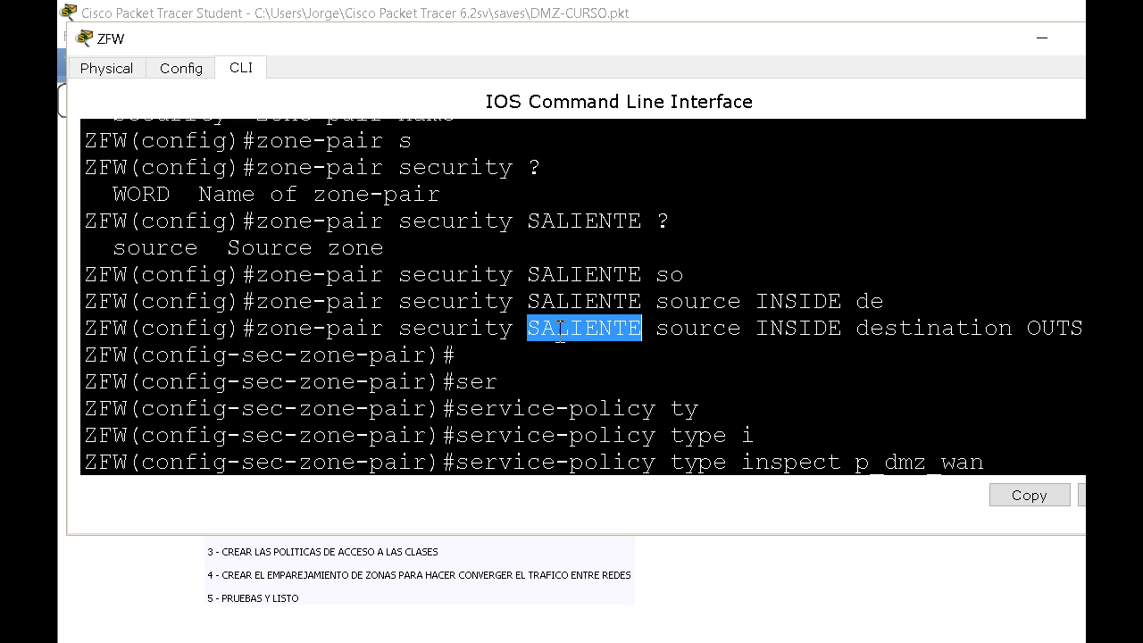
left_click_drag(857, 474, 1001, 462)
left_click(1005, 464)
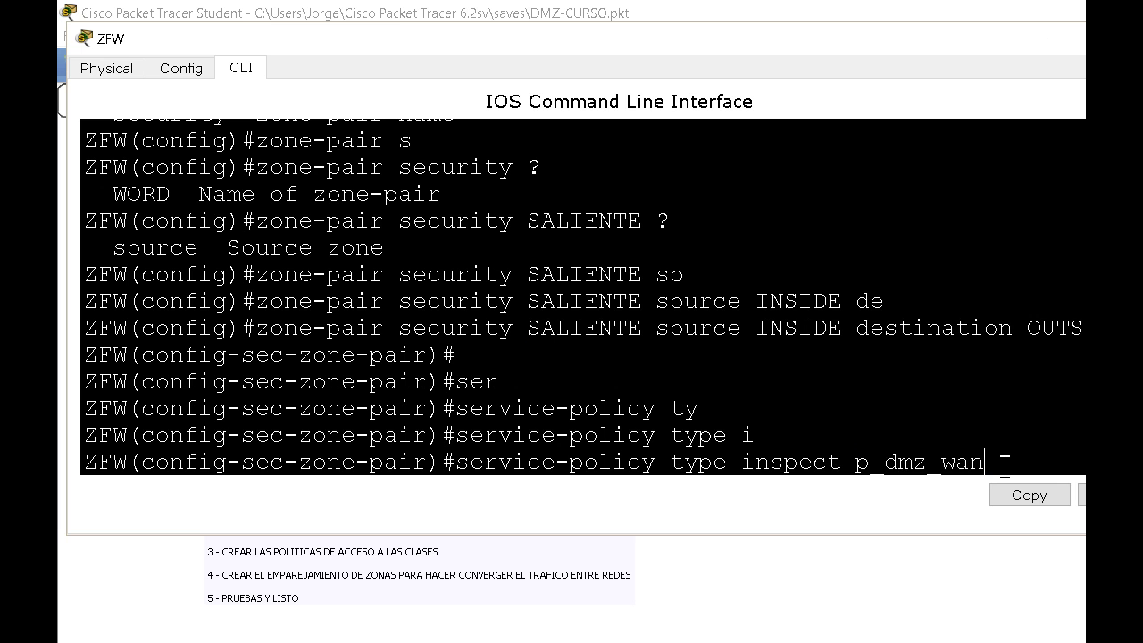
key("Return")
type("exit")
key("Return")
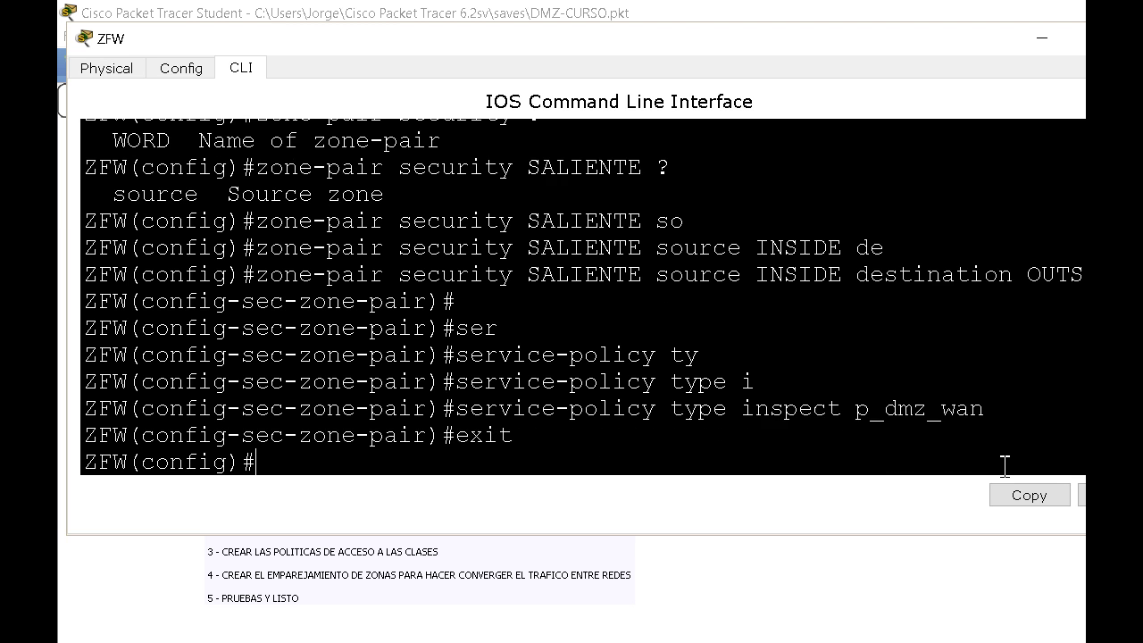
key("Return")
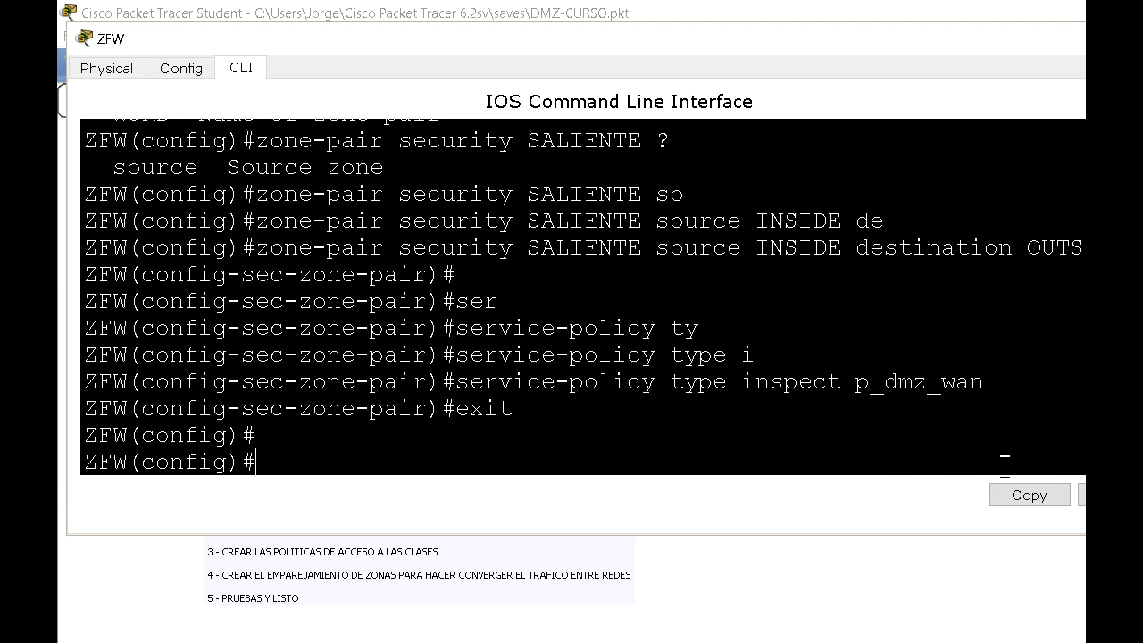
- Create a second security zone pair named ENTRANTE with source zone OUTSIDE and destination zone INSIDE
double_click(261, 248)
left_click_drag(346, 259, 1083, 248)
left_click(398, 457)
type("zone-p")
key("Tab")
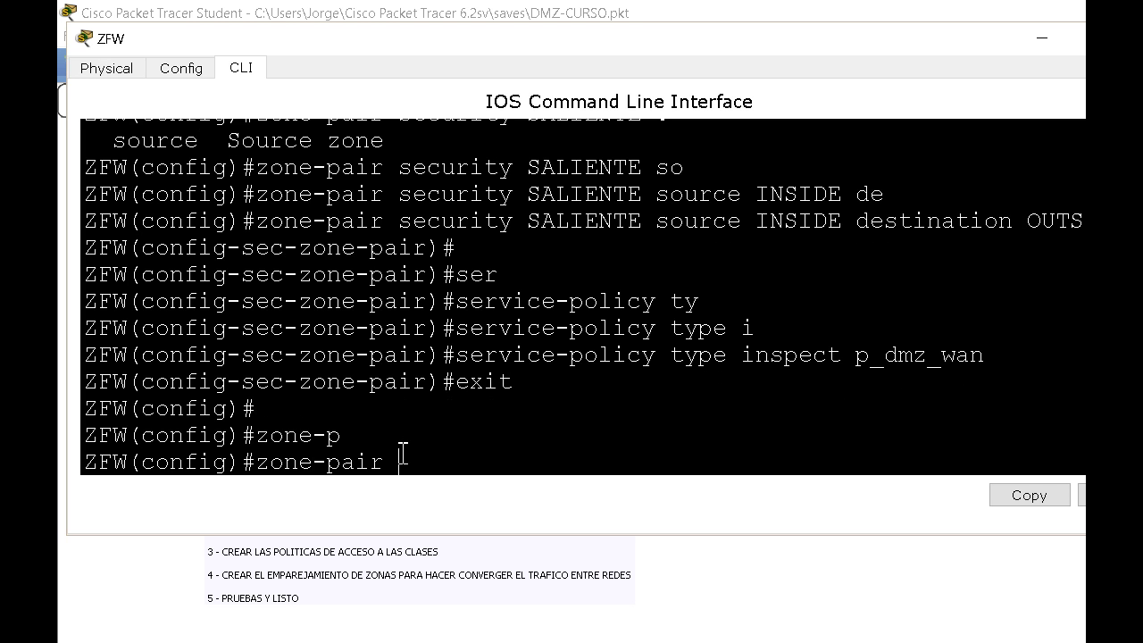
type("se")
key("Tab")
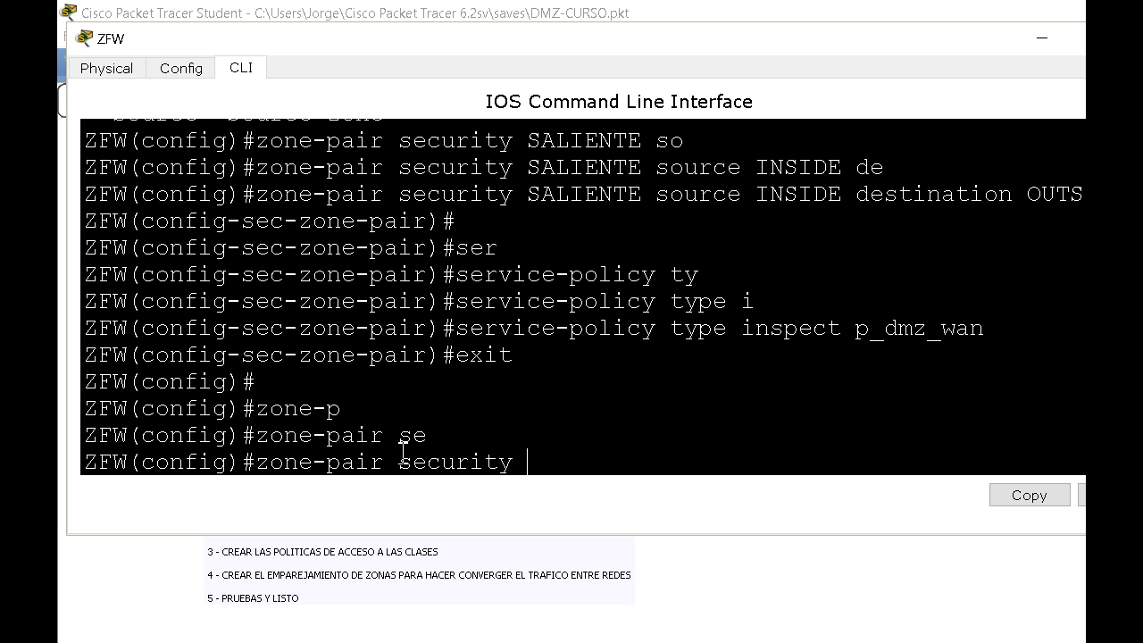
type("S")
key("BackSpace")
type("ENTRANTE so")
key("Tab")
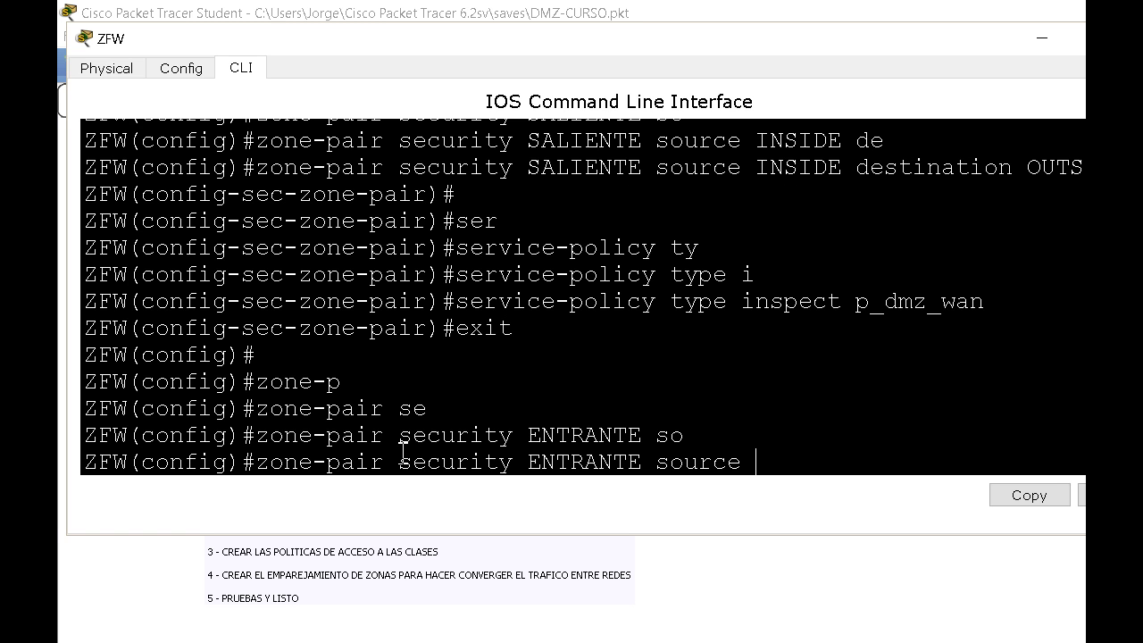
type("OUTSIDE de")
key("Tab")
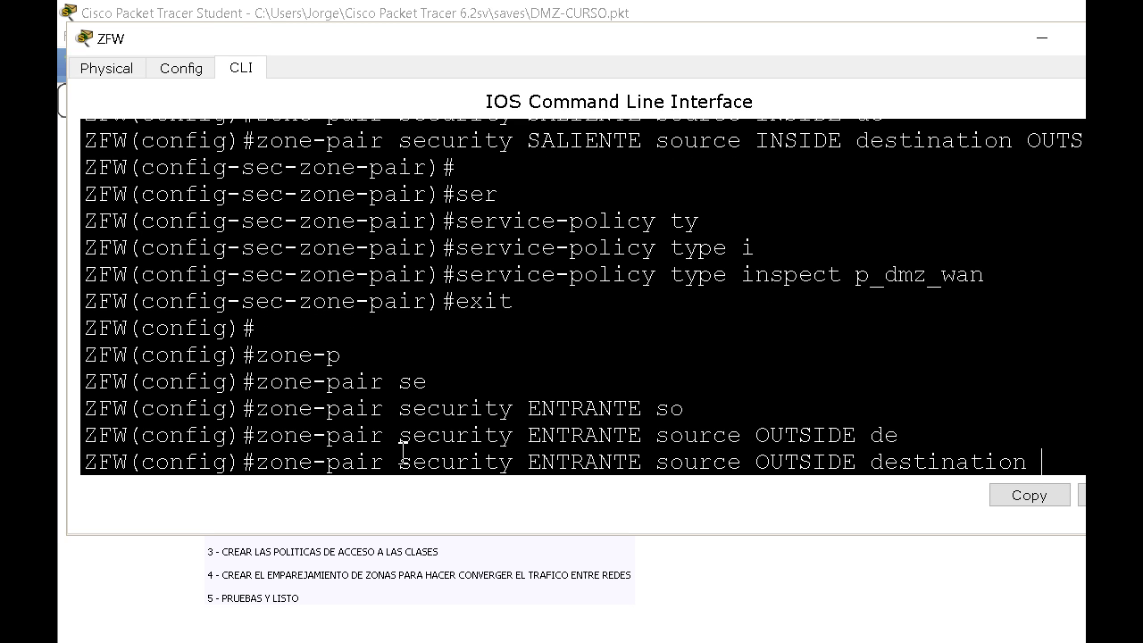
type("INS")
key("Return")
- Apply the inspect-type service policy p_wan_dmz to the ENTRANTE zone pair and exit to global configuration mode
type("ser")
key("Tab")
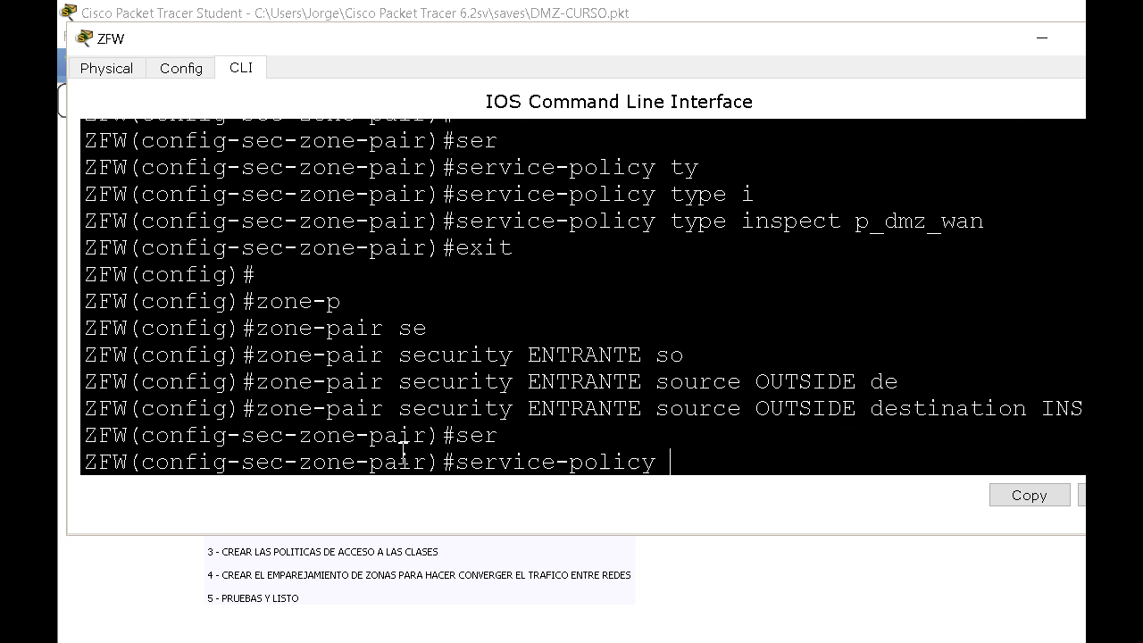
type("ty")
key("Tab")
type("i")
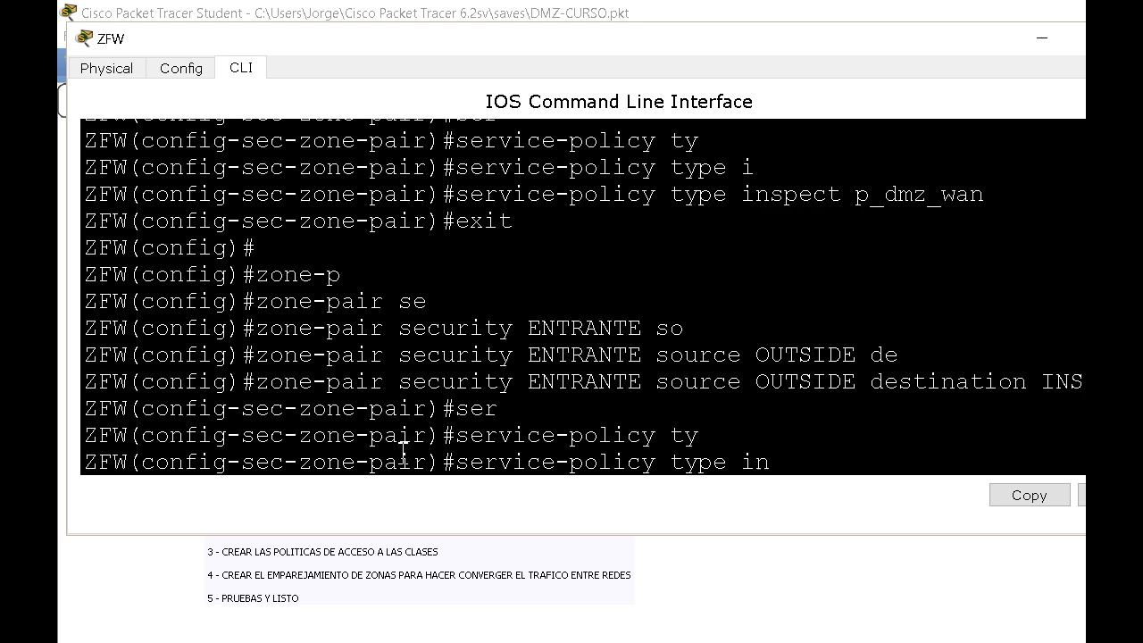
type("n")
key("Tab")
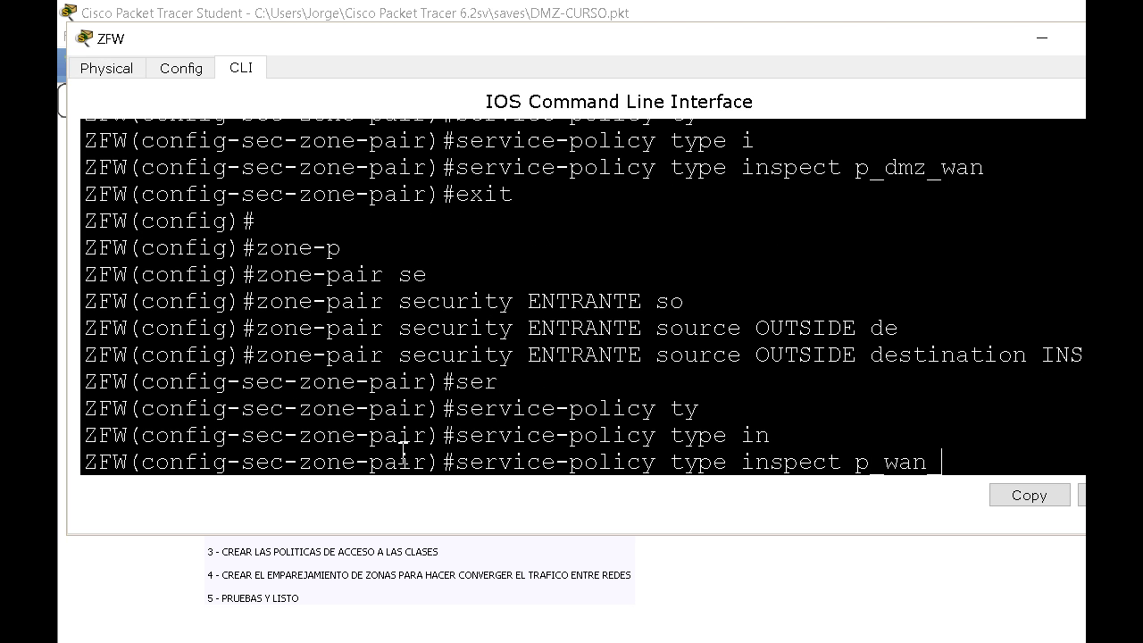
key("Return")
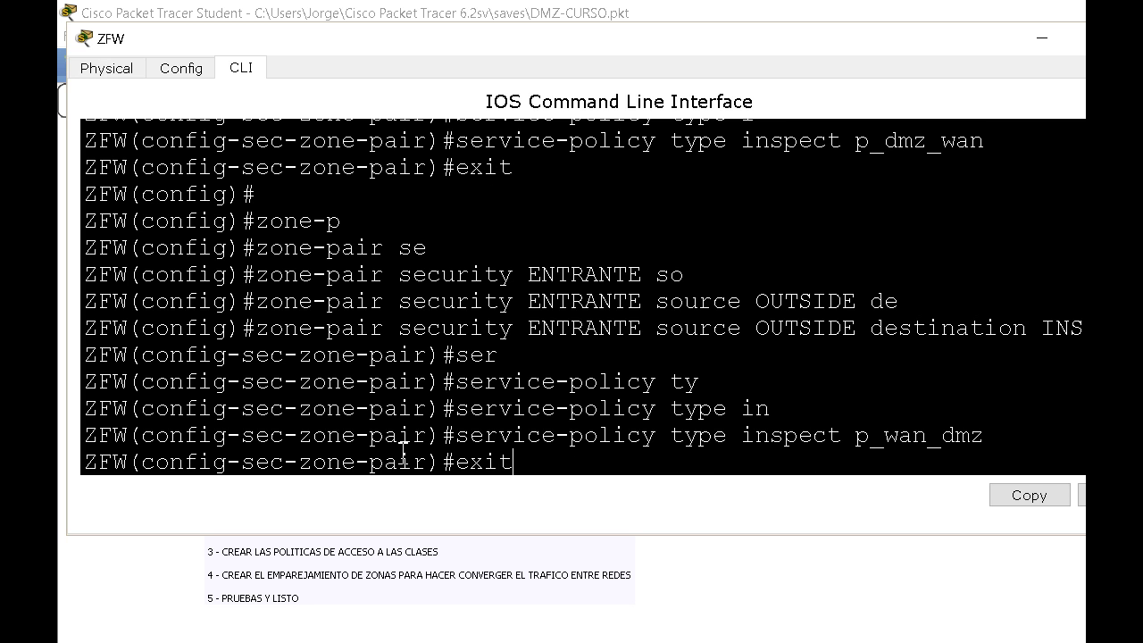
type("exit")
key("Return")
key("Return")
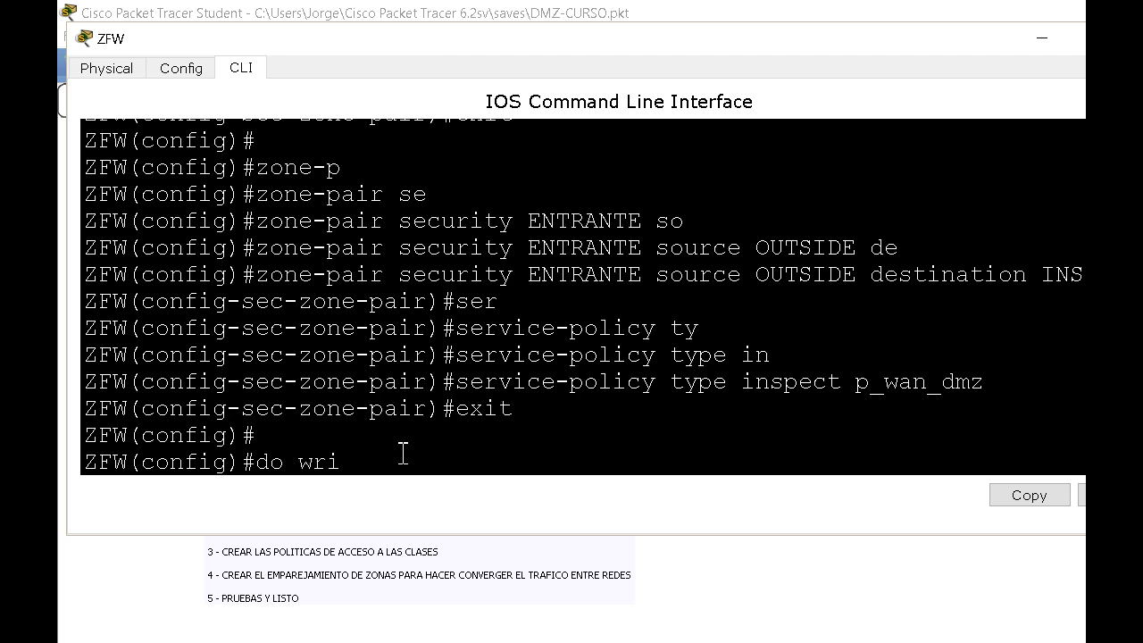
- Save the ZFW router's running configuration with do wri and close its configuration window
type("do wri")
key("Return")
key("Return")
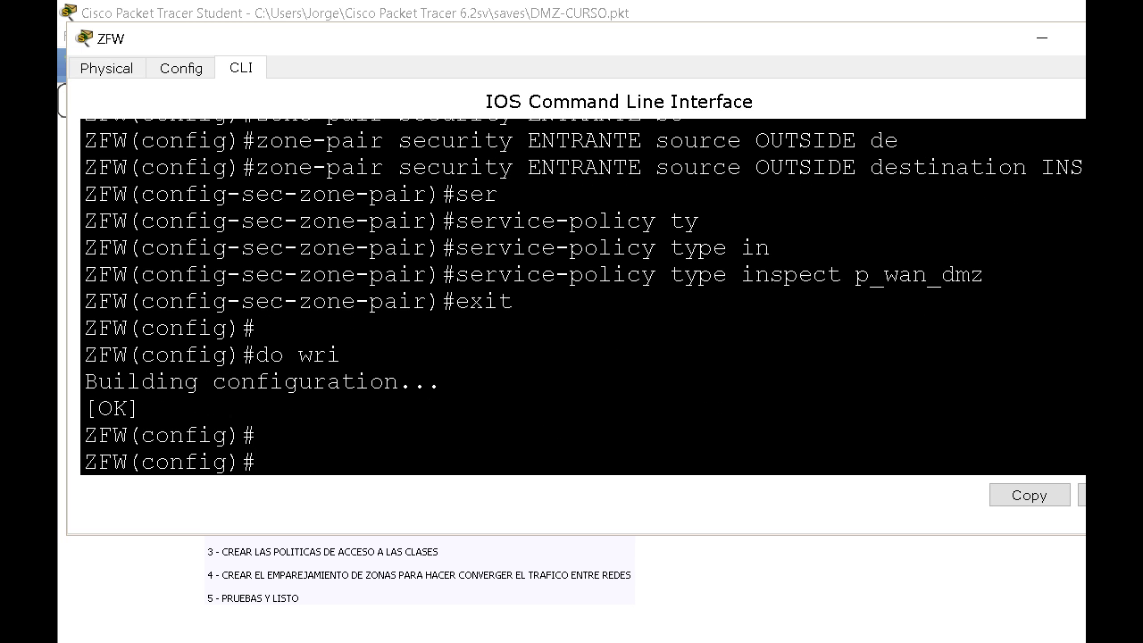
key("alt+F4")
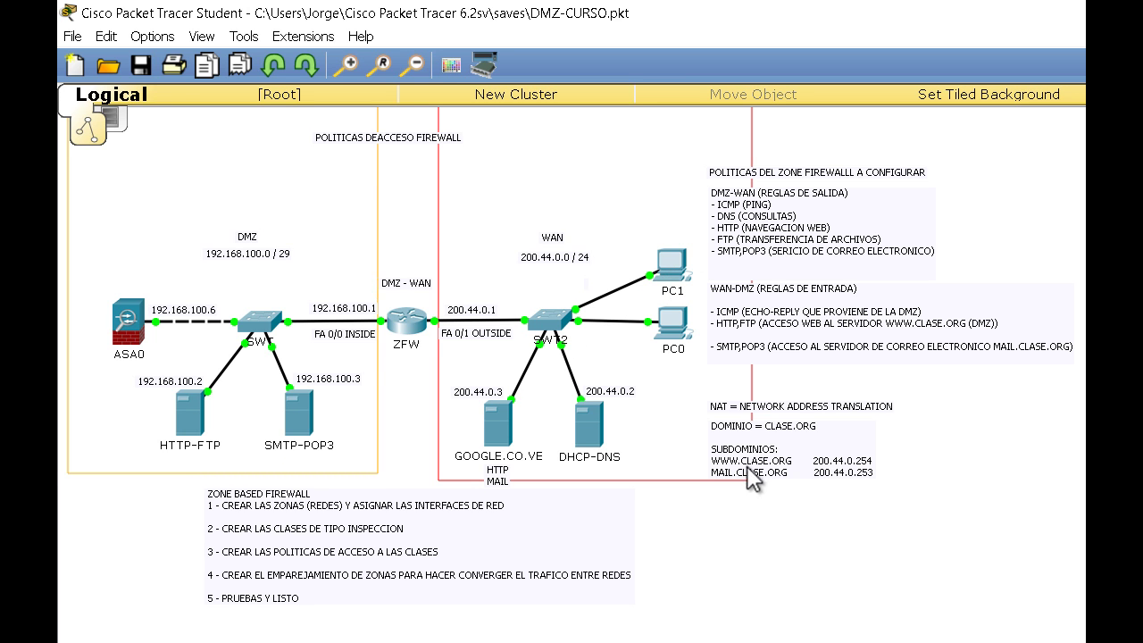
left_click(681, 271)
left_click_drag(747, 180, 420, 104)
left_click(397, 133)
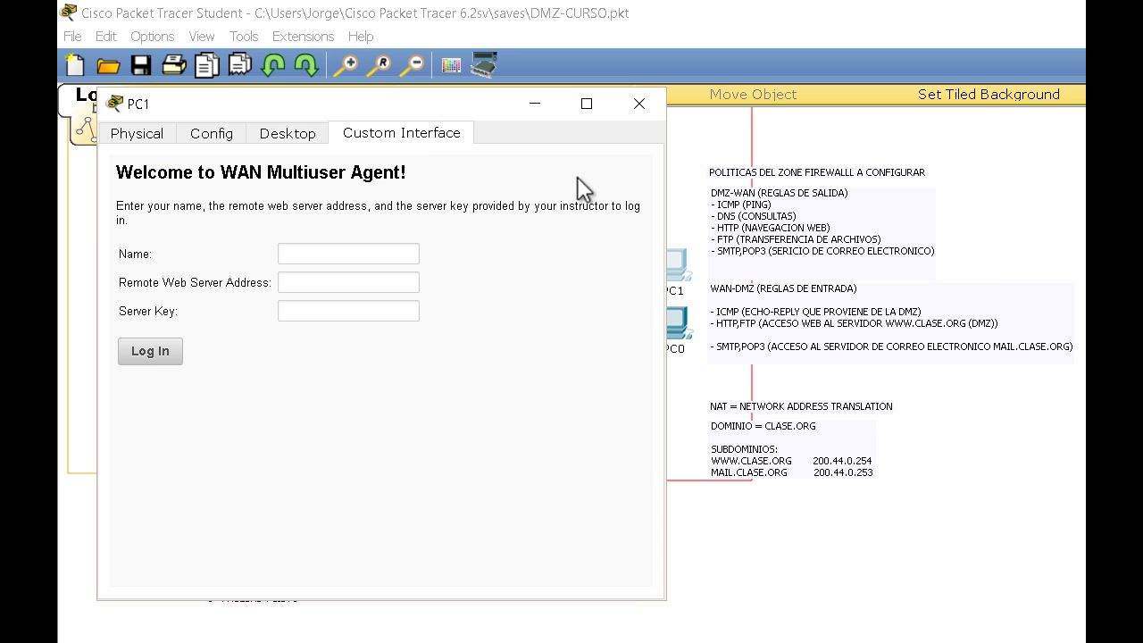
left_click(290, 134)
left_click(581, 194)
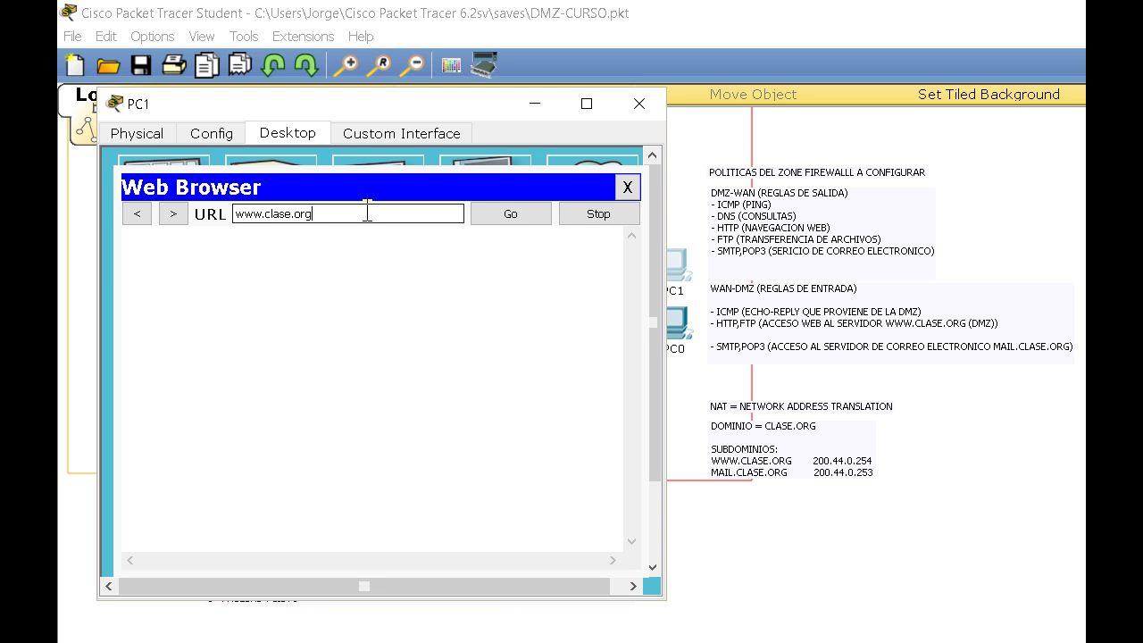
left_click(506, 214)
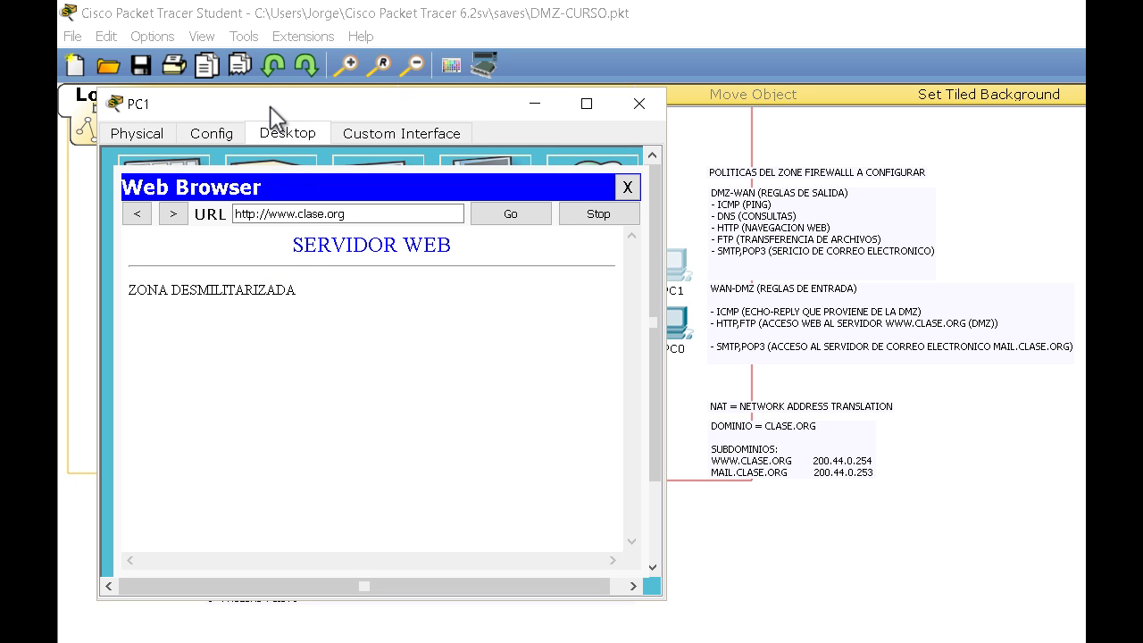
left_click_drag(386, 113, 319, 98)
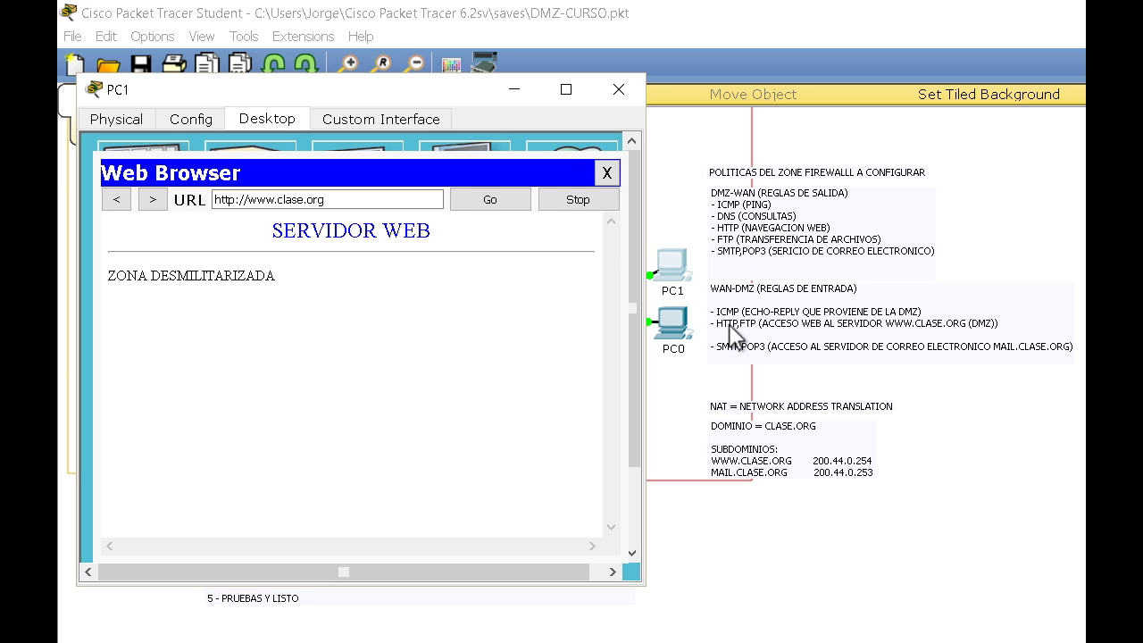
left_click(607, 172)
left_click(460, 184)
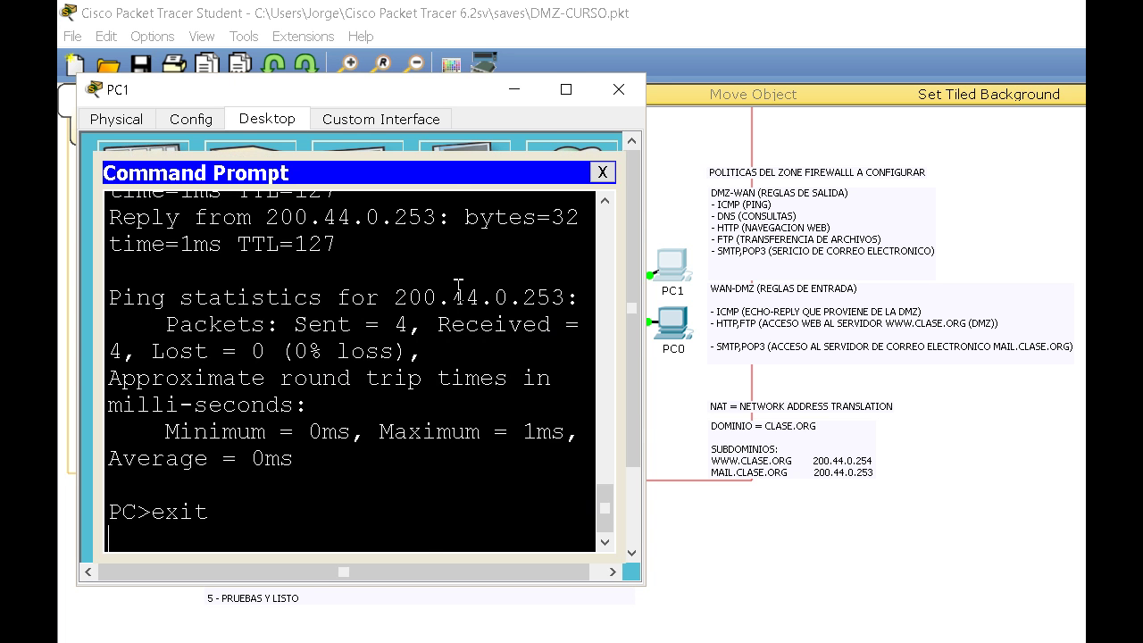
key("Return")
key("Return")
key("Return")
key("Return")
key("Return")
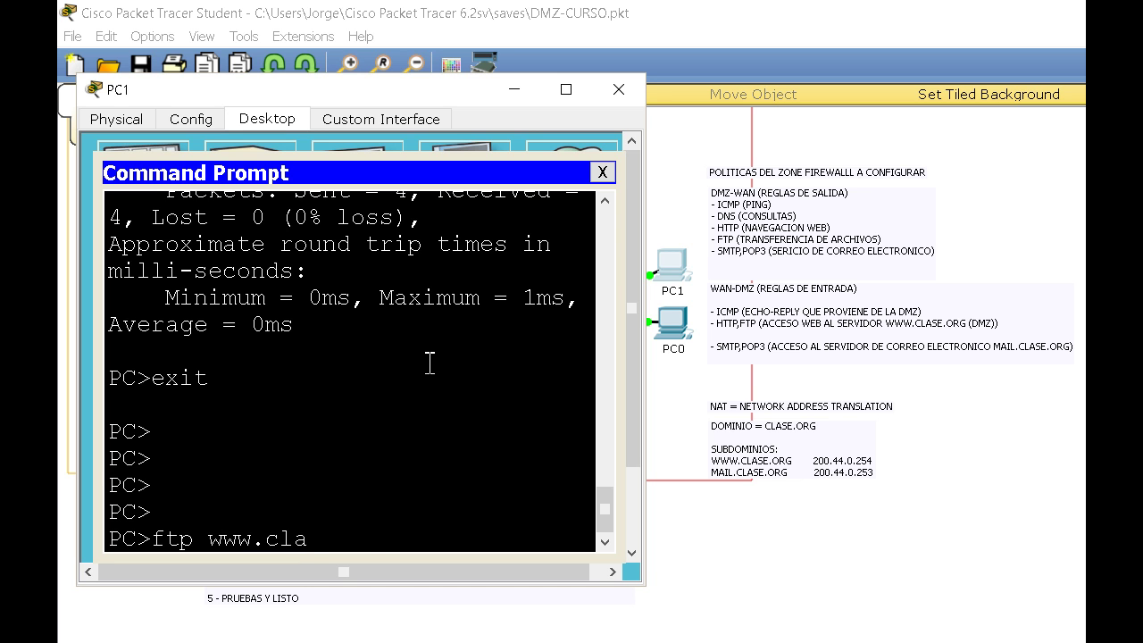
type("ftp www.clase.org")
key("Return")
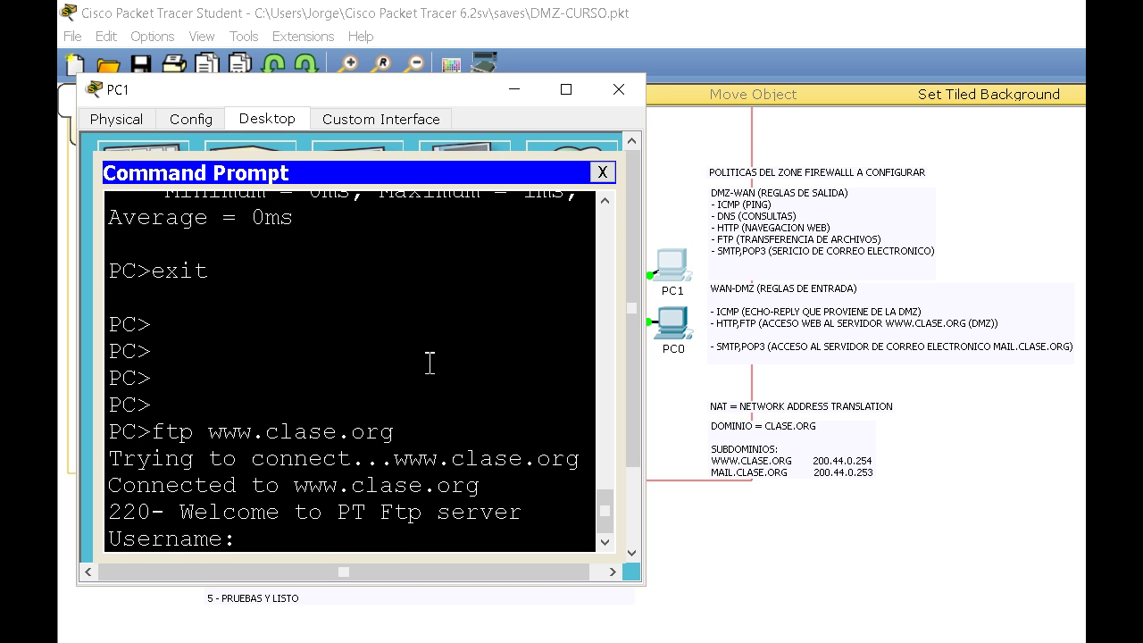
key("Return")
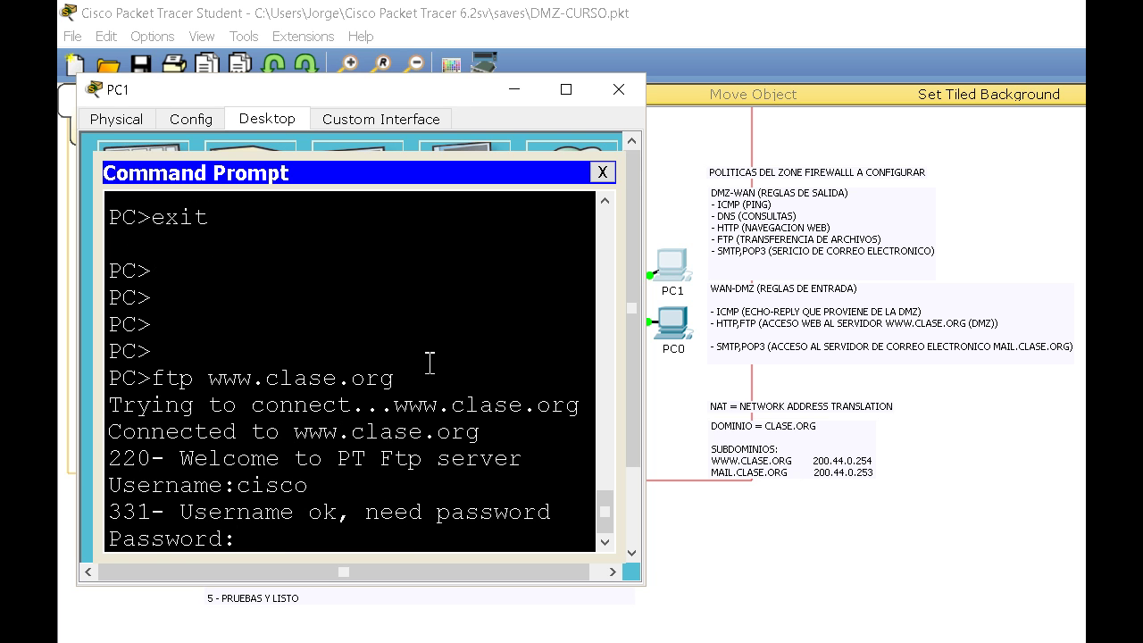
key("Return")
key("Return")
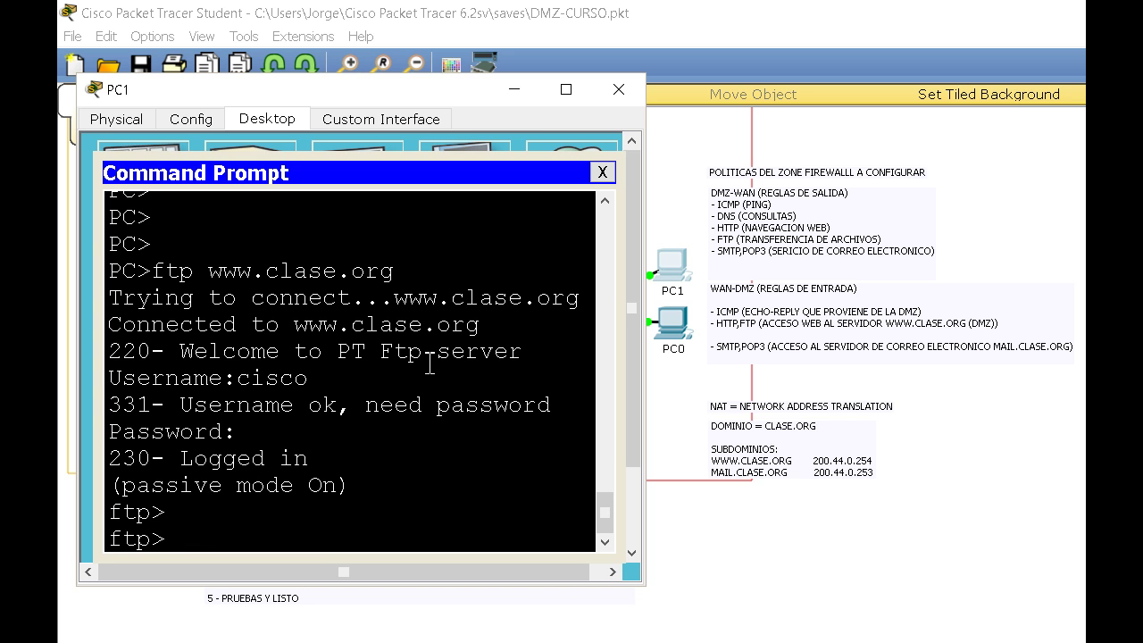
- List the files on the FTP server, quit the session and close PC1's command prompt
type("dir")
key("Return")
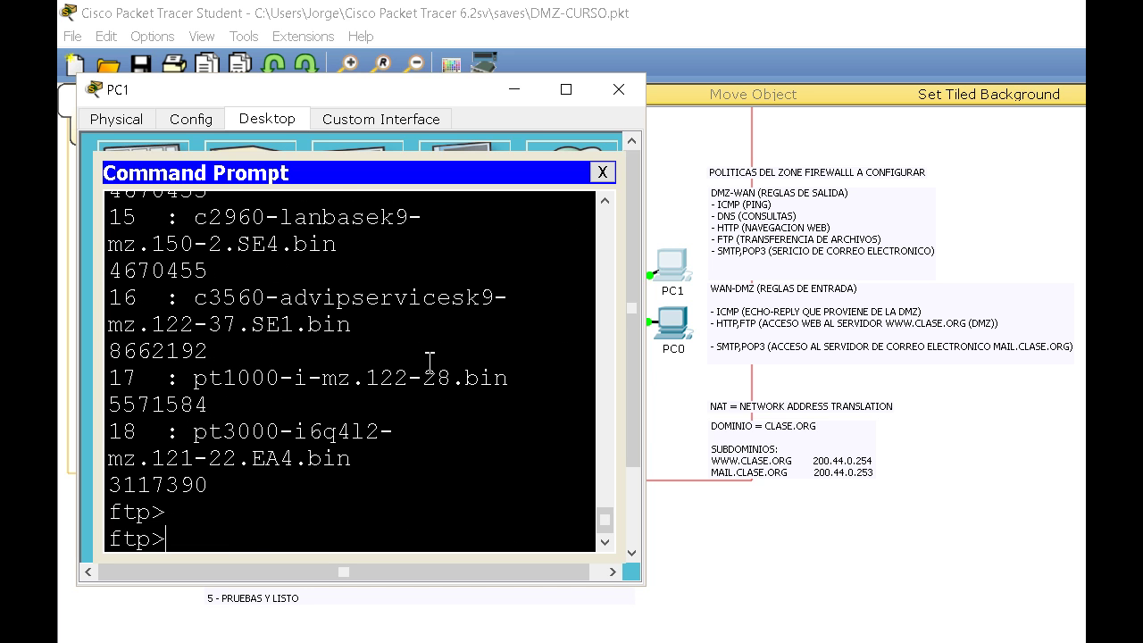
type("quit")
key("Return")
key("Return")
key("Return")
key("Return")
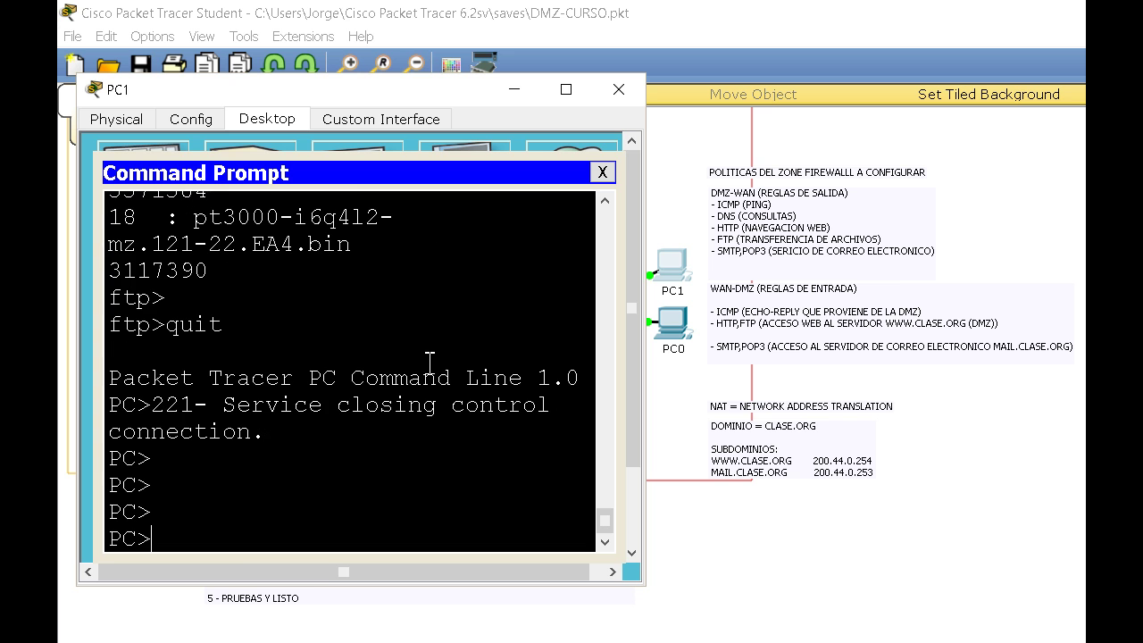
left_click(604, 171)
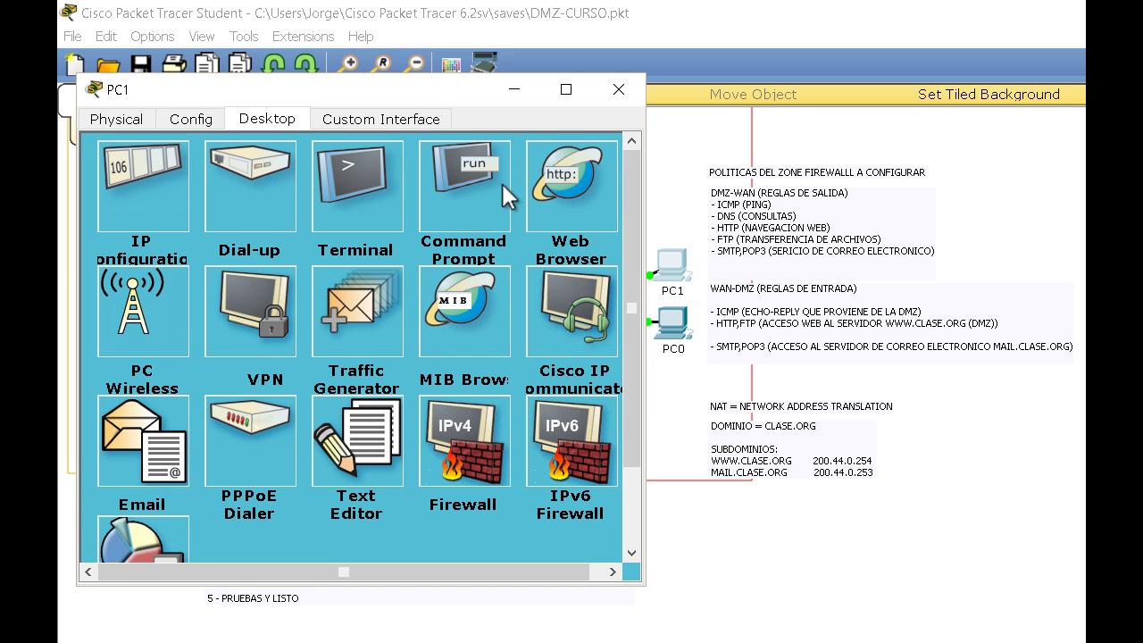
left_click(463, 145)
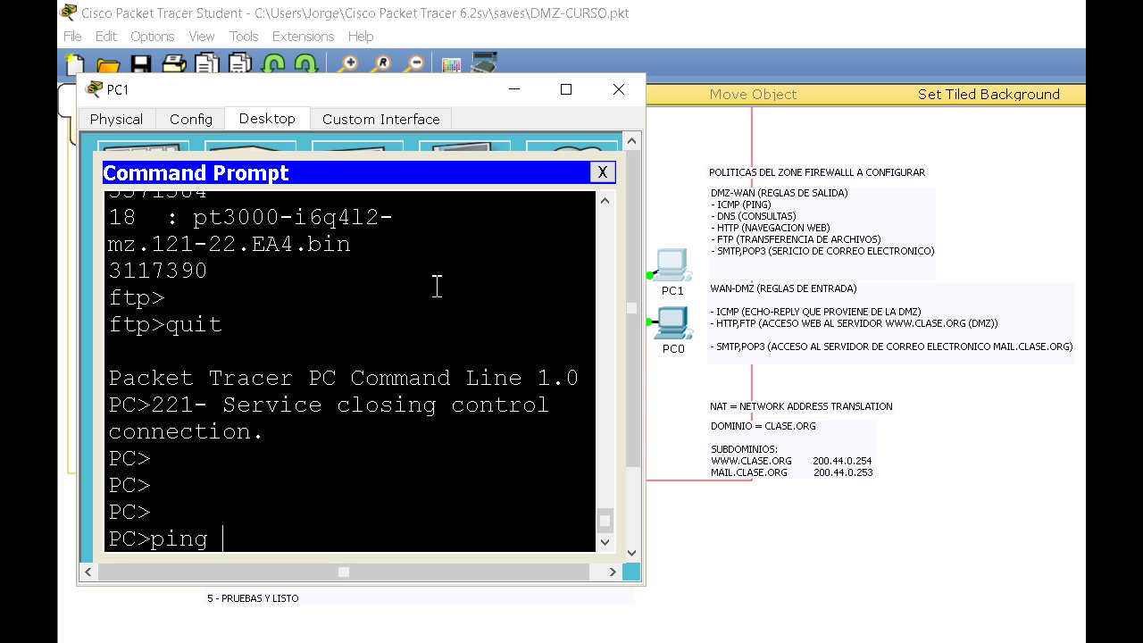
type("ping www.clase.org")
key("Return")
left_click_drag(219, 459, 398, 456)
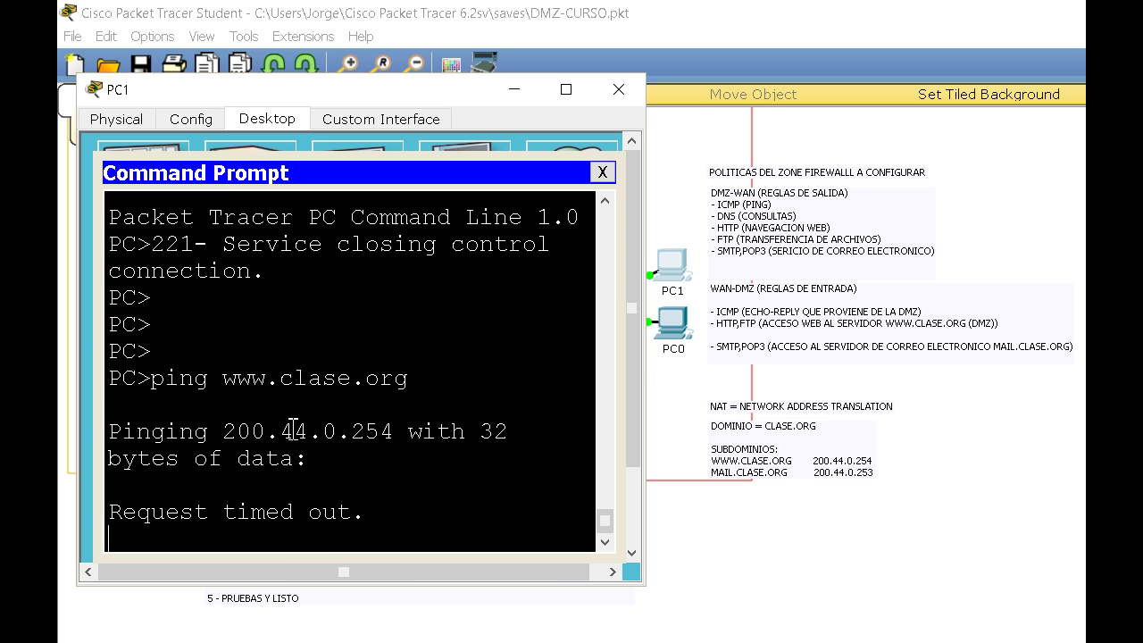
left_click_drag(226, 433, 402, 437)
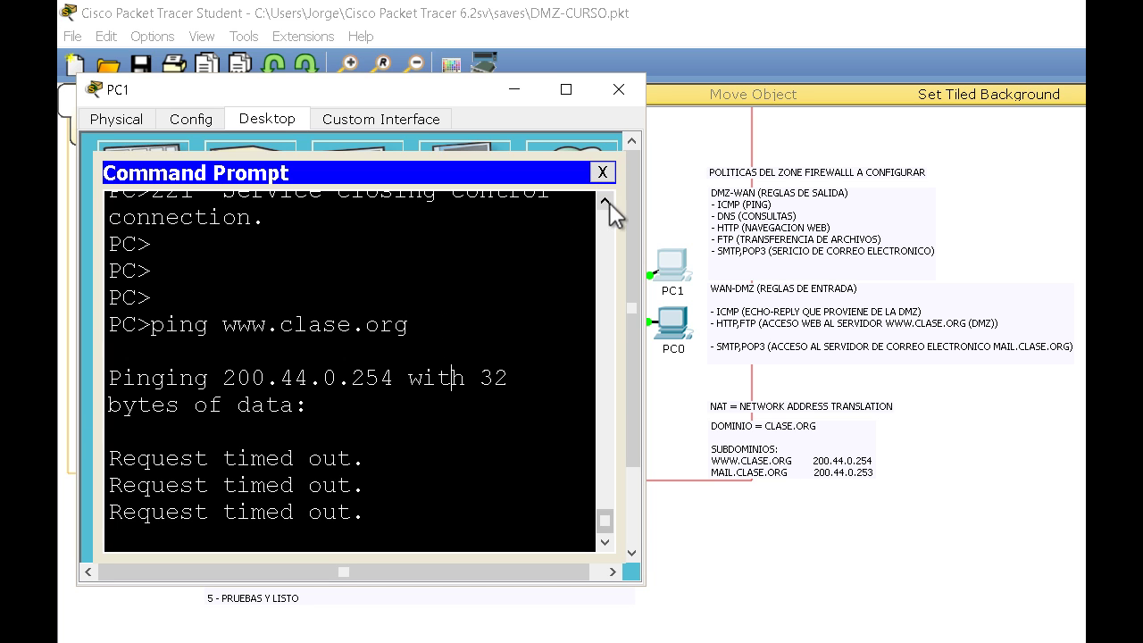
left_click_drag(224, 322, 418, 325)
scroll(324, 308, "up", 2)
left_click(603, 172)
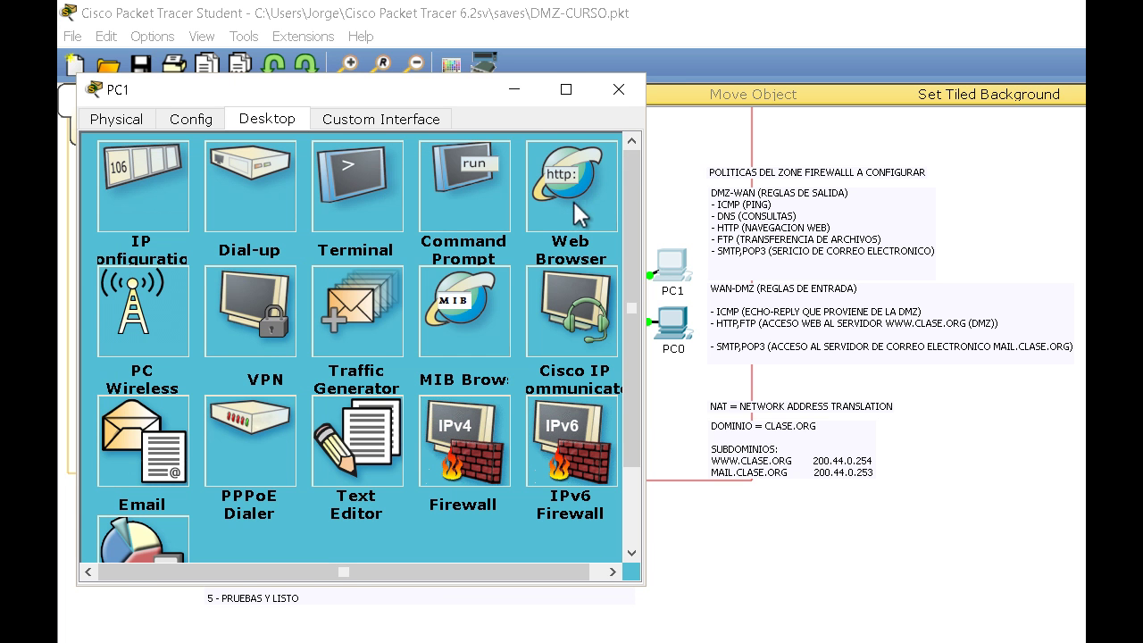
left_click(623, 92)
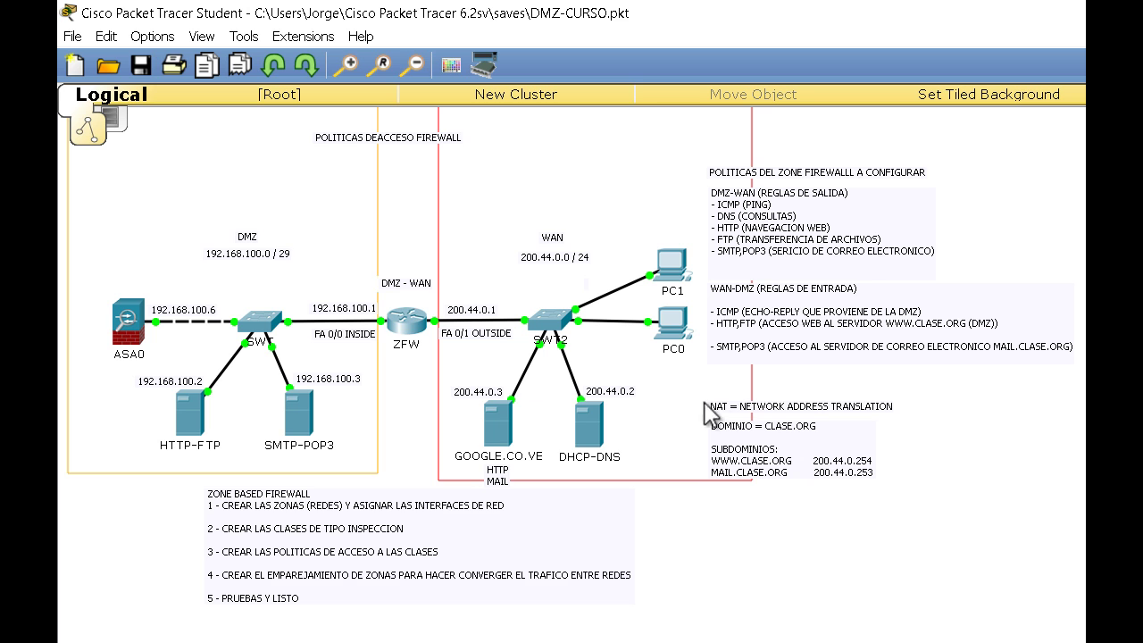
left_click_drag(940, 395, 698, 414)
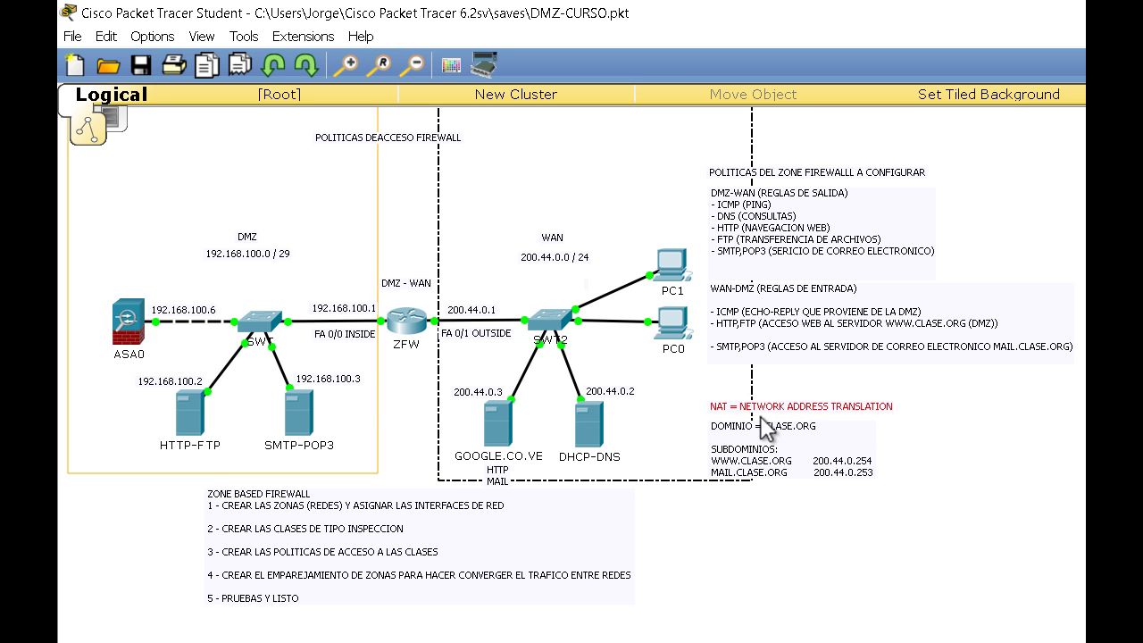
left_click(948, 436)
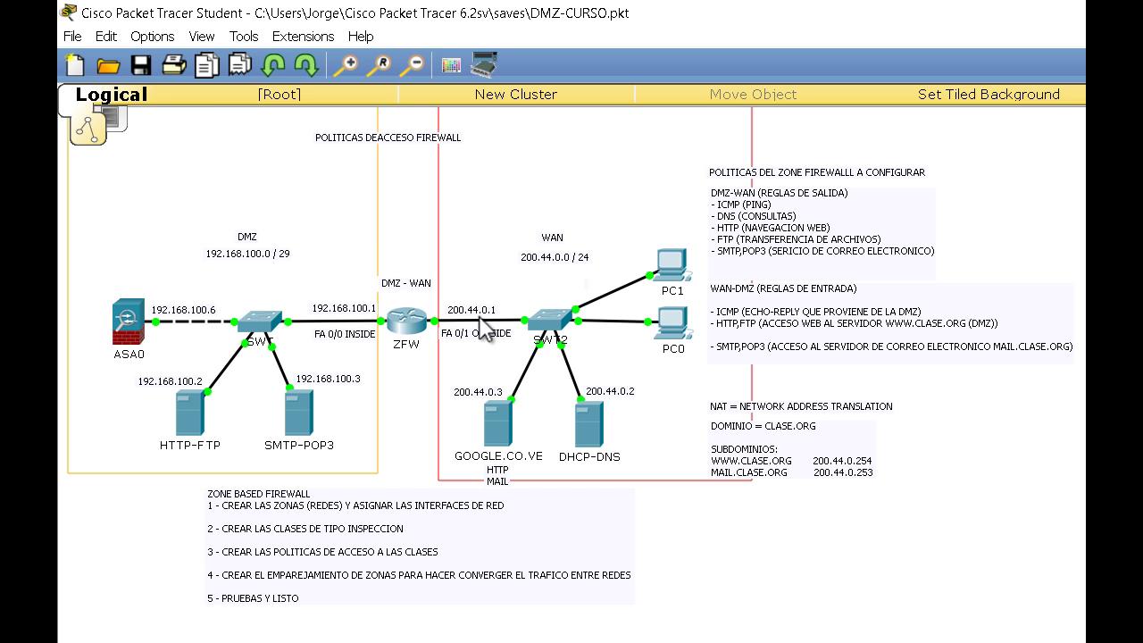
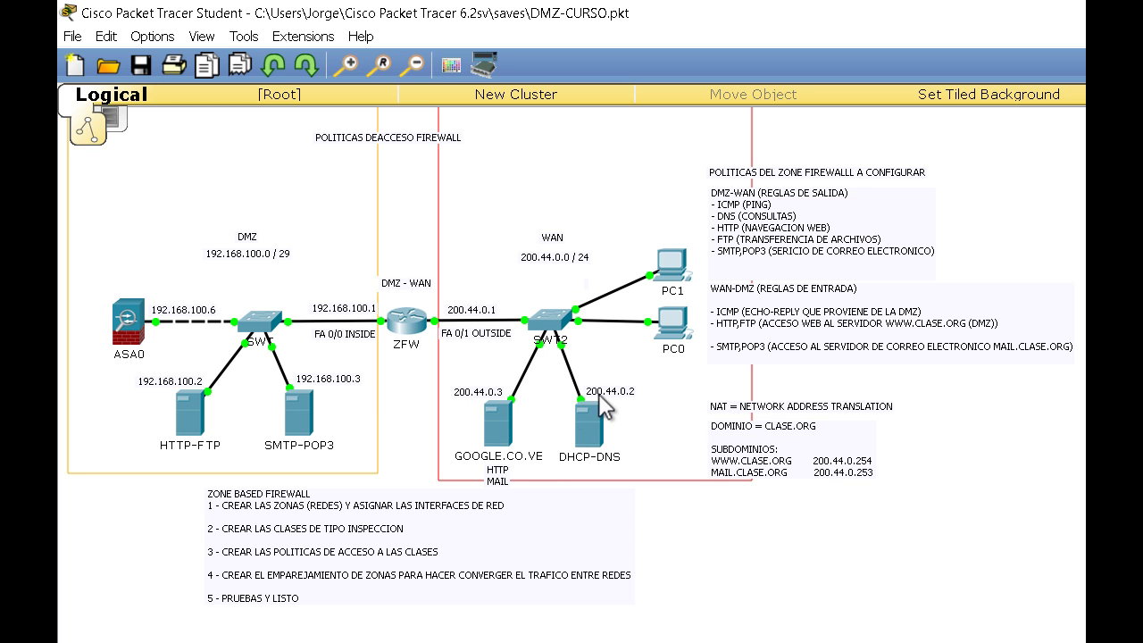
- Ping 200.44.0.2 from the HTTP-FTP server's command prompt, check the replies and abort the ping
left_click(191, 420)
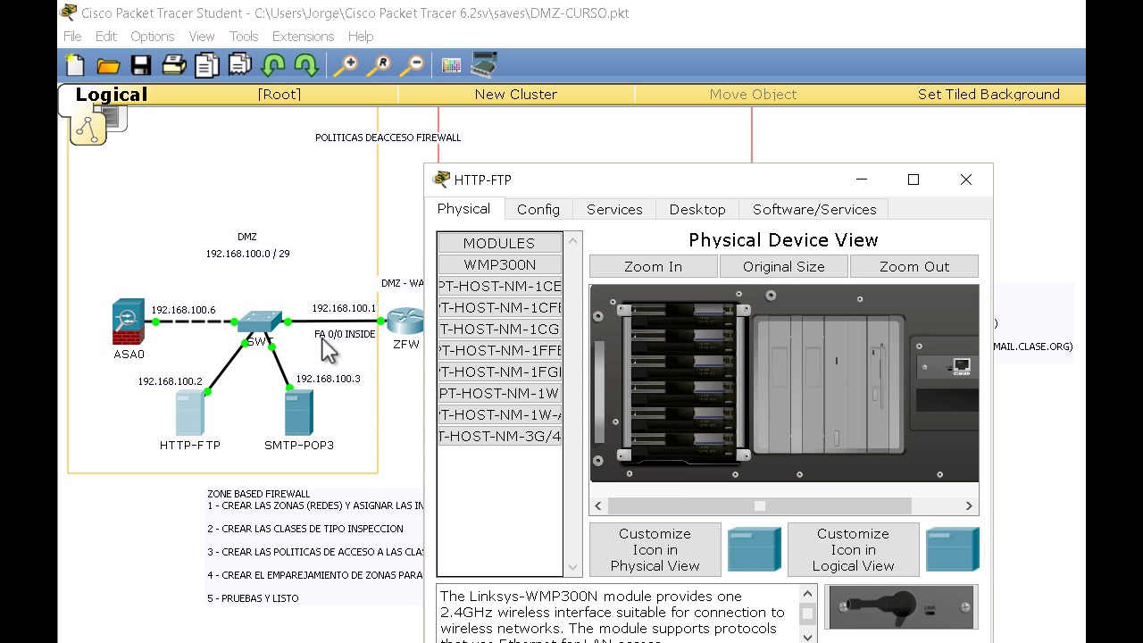
left_click(688, 200)
left_click_drag(683, 189, 715, 453)
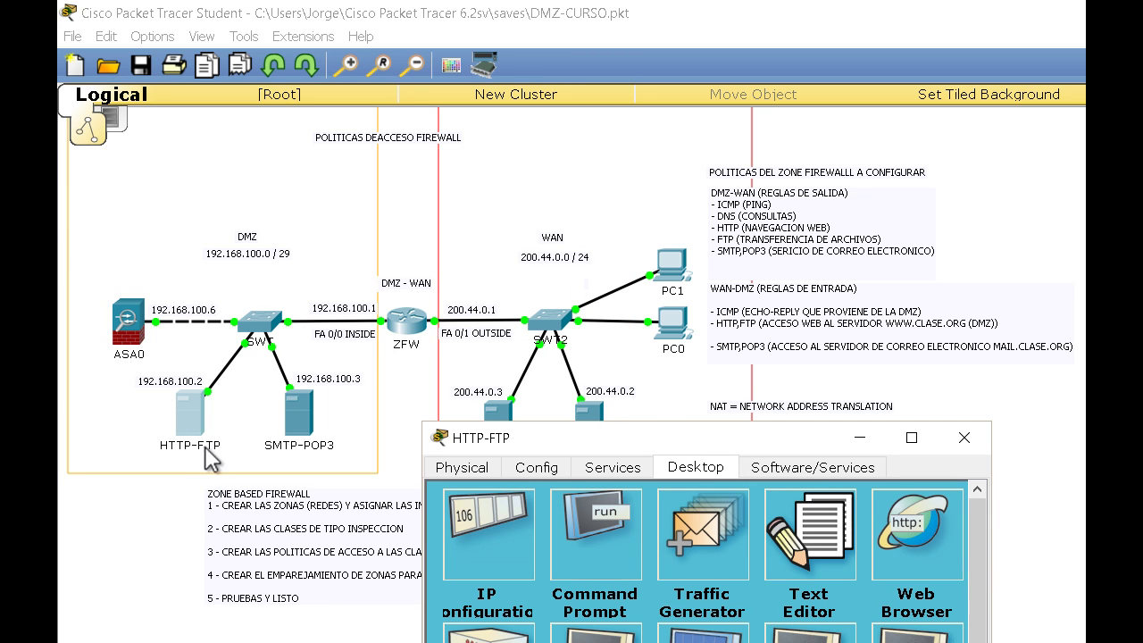
left_click_drag(543, 438, 234, 105)
left_click(286, 218)
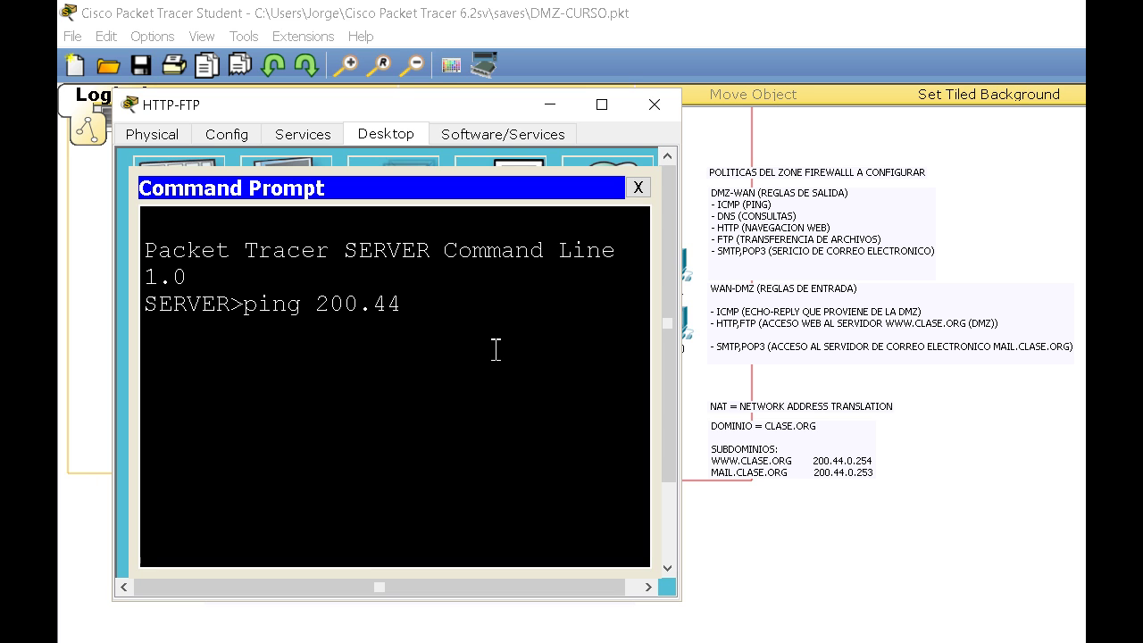
type("ping 200.44.0.2")
key("Return")
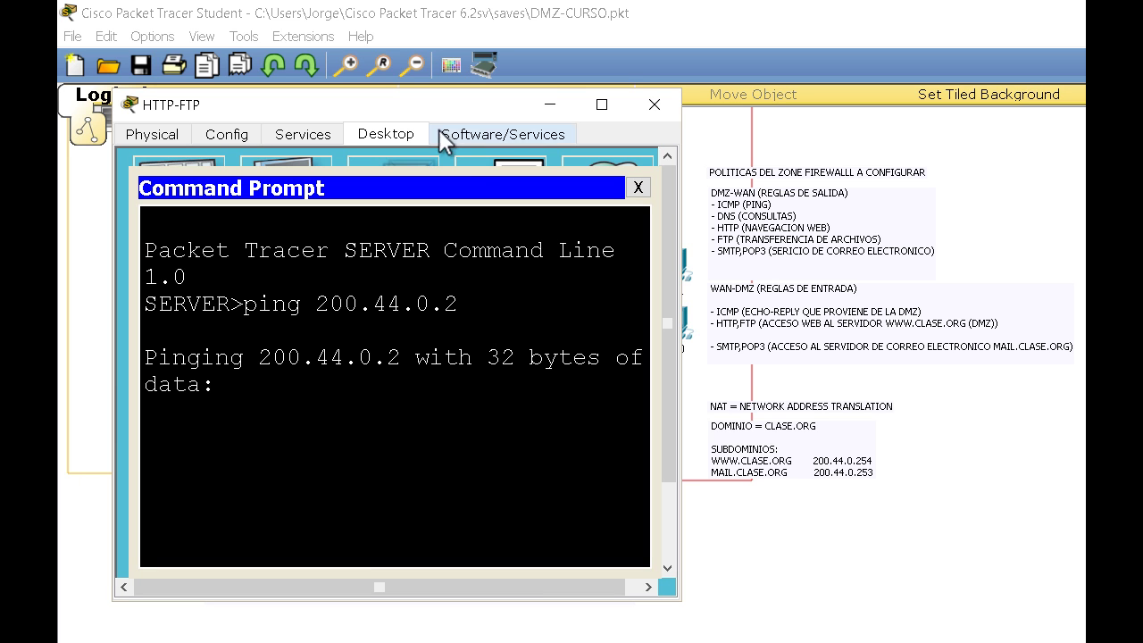
left_click_drag(422, 106, 396, 74)
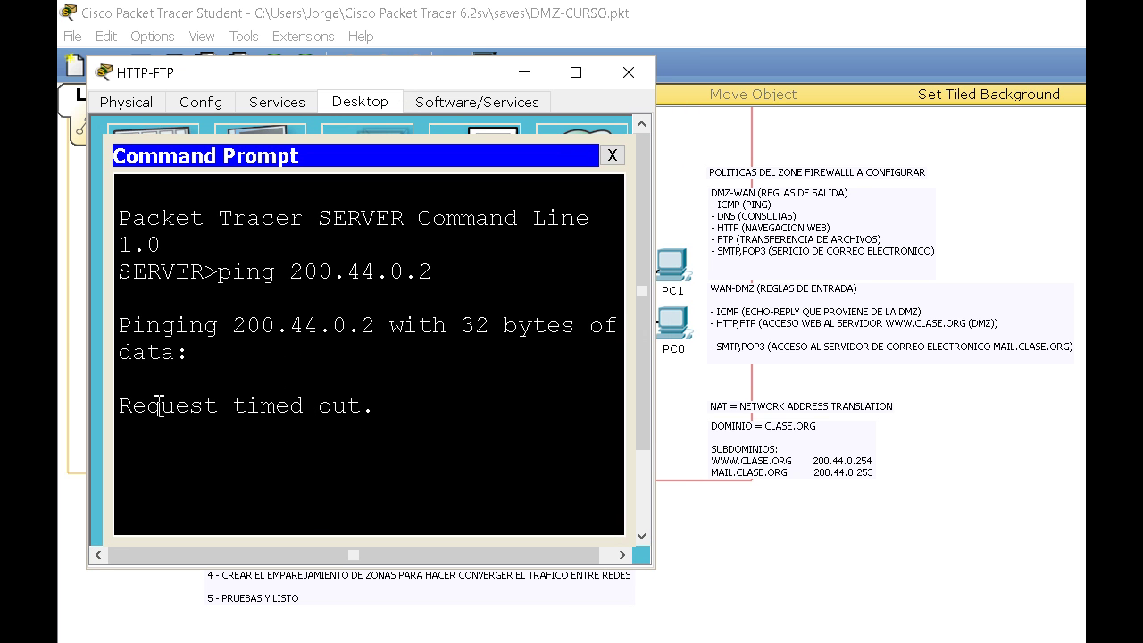
left_click_drag(126, 406, 394, 401)
key("ctrl+c")
- Switch to simulation mode and repeat the ping to 200.44.0.2 from the HTTP-FTP server's command prompt
key("alt+F4")
key("shift+s")
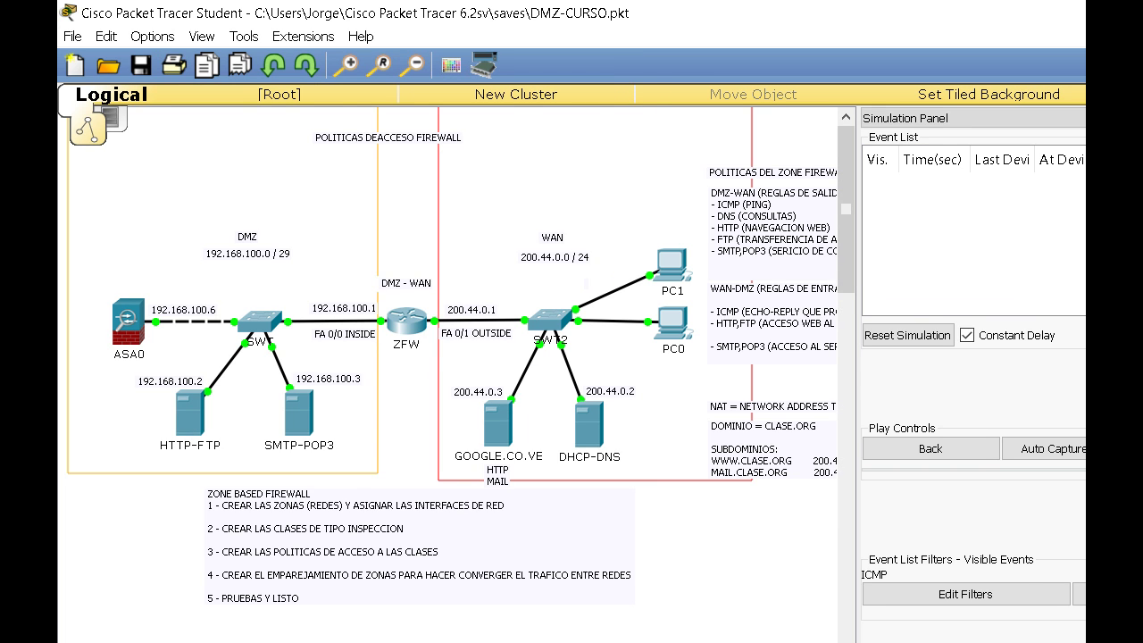
left_click(192, 414)
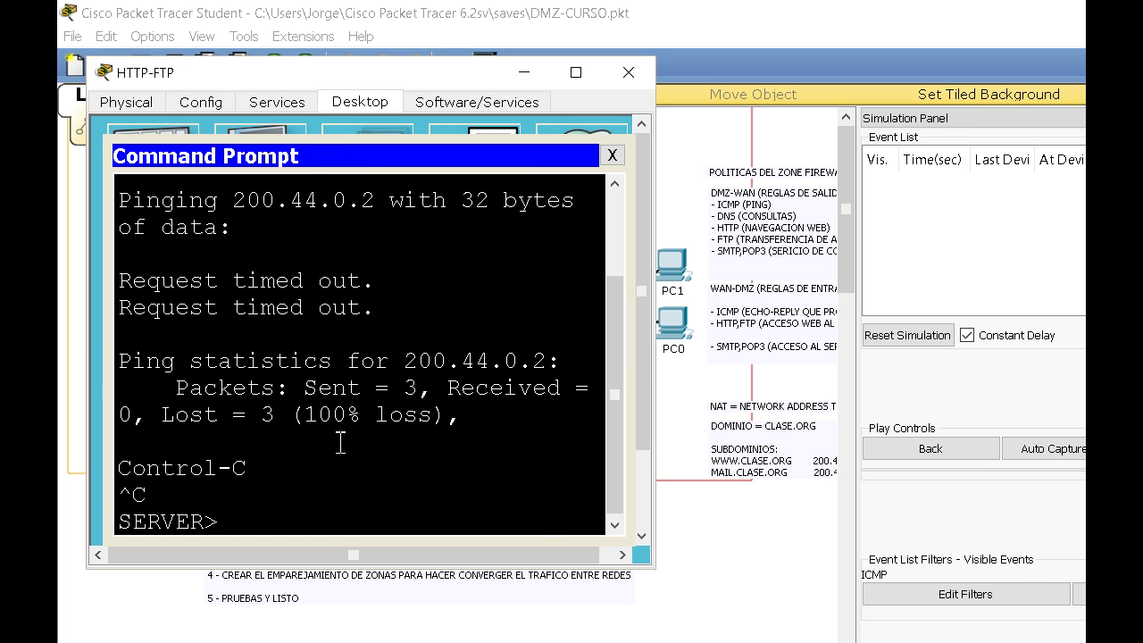
key("Return")
key("Return")
key("Return")
key("Return")
key("Return")
key("Return")
key("Return")
key("Return")
key("Return")
key("Return")
key("Up")
key("Return")
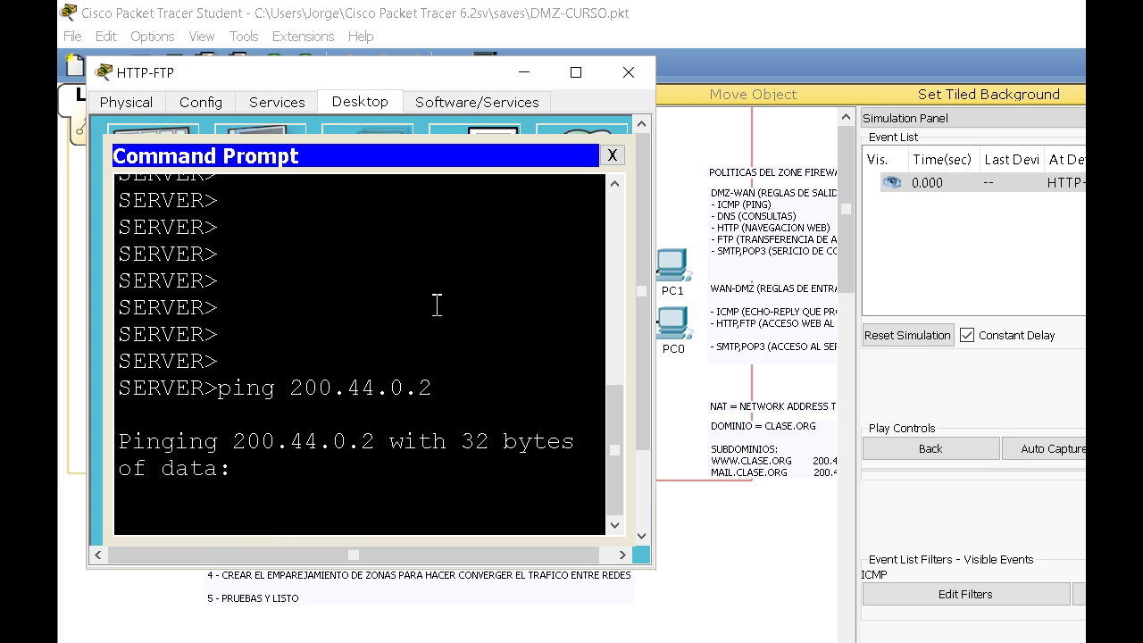
- Advance the simulated ping until its reply reaches ZFW and examine the packet's inbound Layer 2, inbound Layer 3 and outbound Layer 3 details
left_click(524, 72)
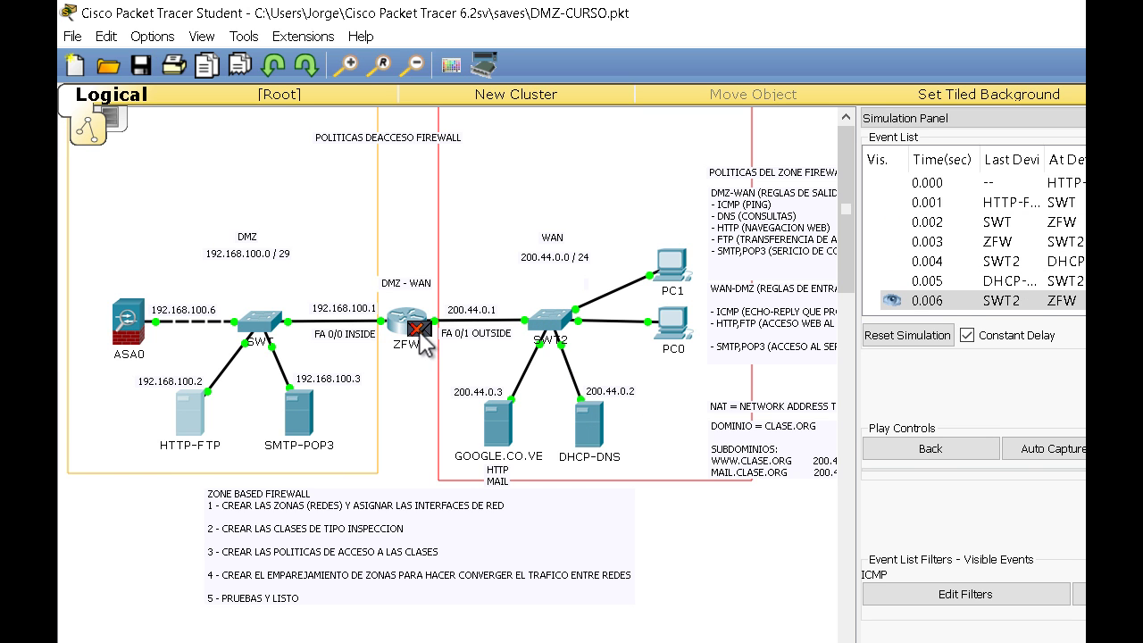
left_click(420, 336)
left_click(587, 414)
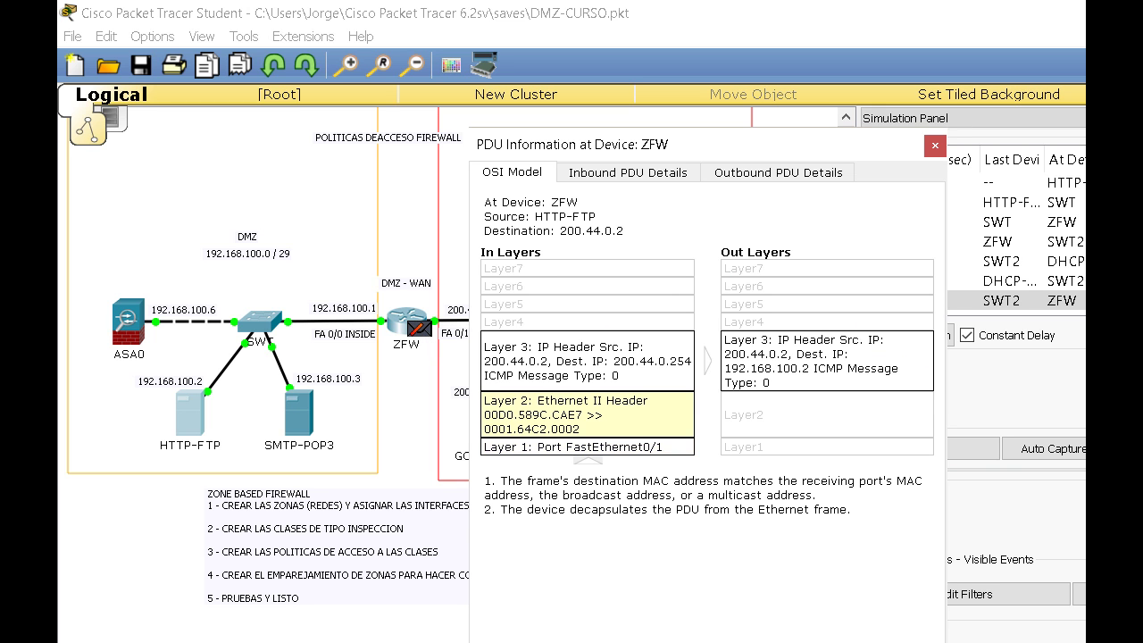
left_click(587, 360)
left_click(827, 361)
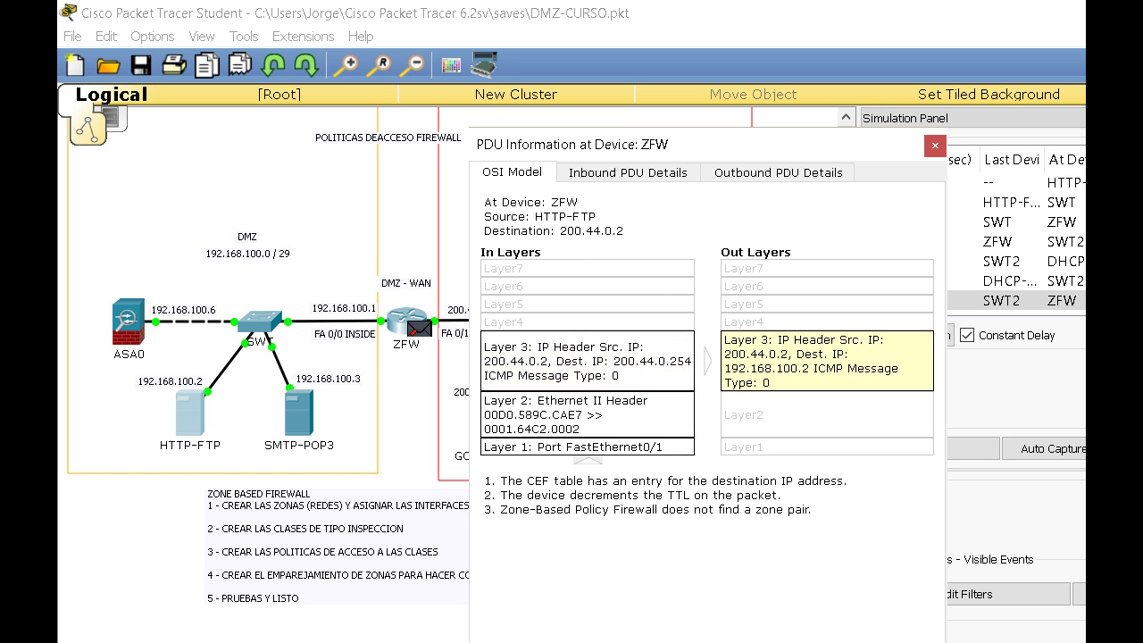
- Dock the ZFW packet information beside the workspace and float the Simulation Panel over the topology
left_click_drag(599, 149, 721, 308)
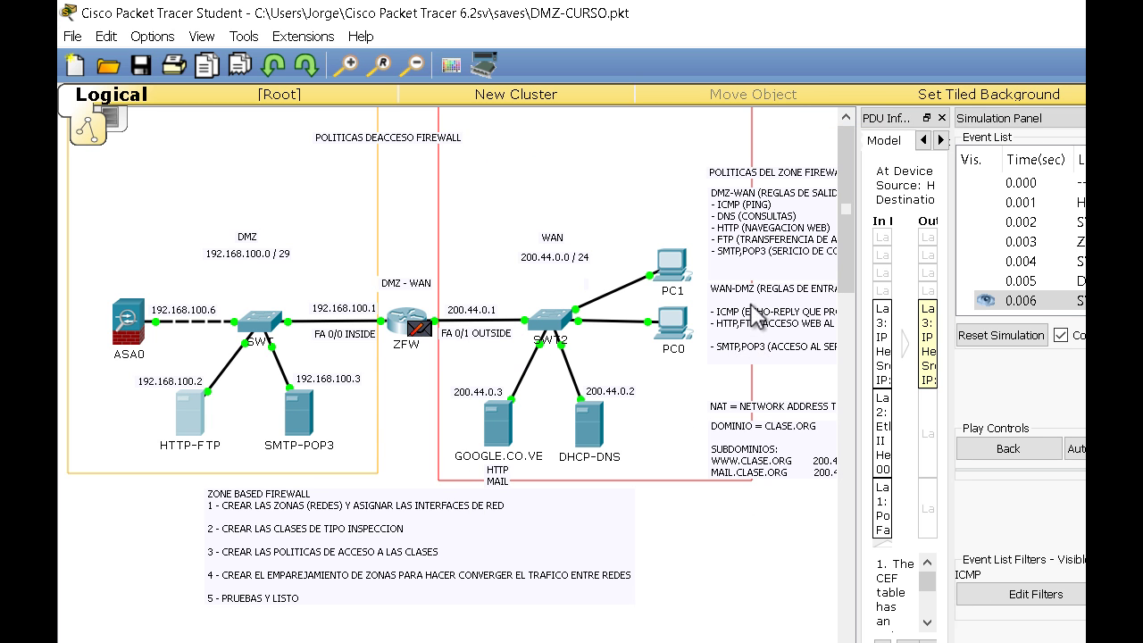
left_click_drag(1039, 123, 598, 100)
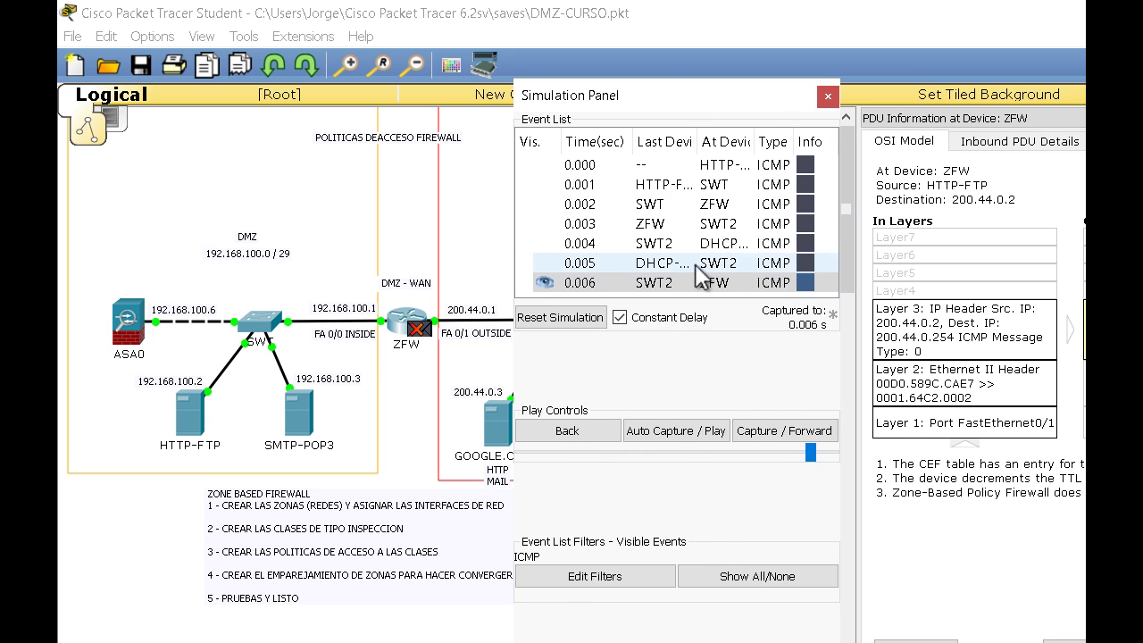
- Close the Simulation Panel and the ZFW packet information to uncover the full topology
left_click(828, 96)
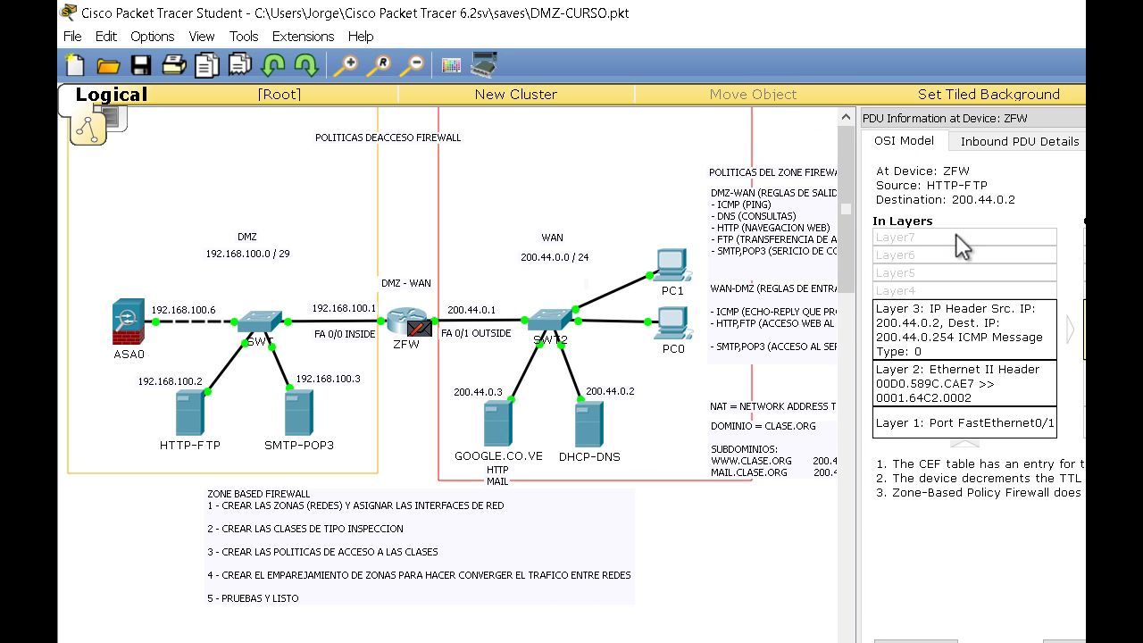
left_click_drag(978, 120, 651, 115)
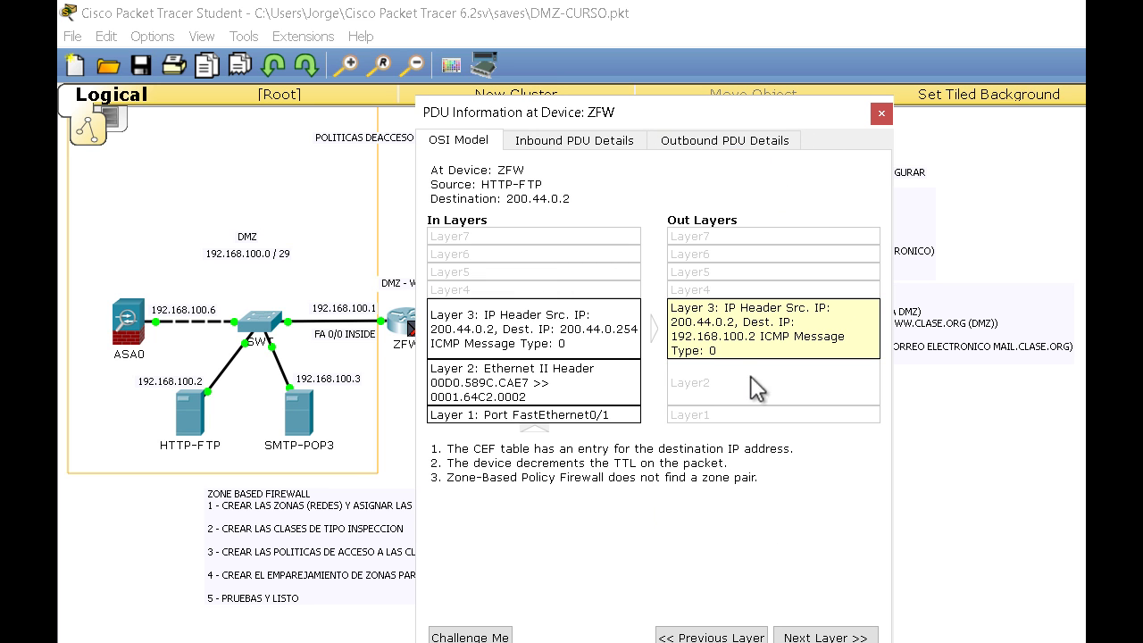
left_click(882, 113)
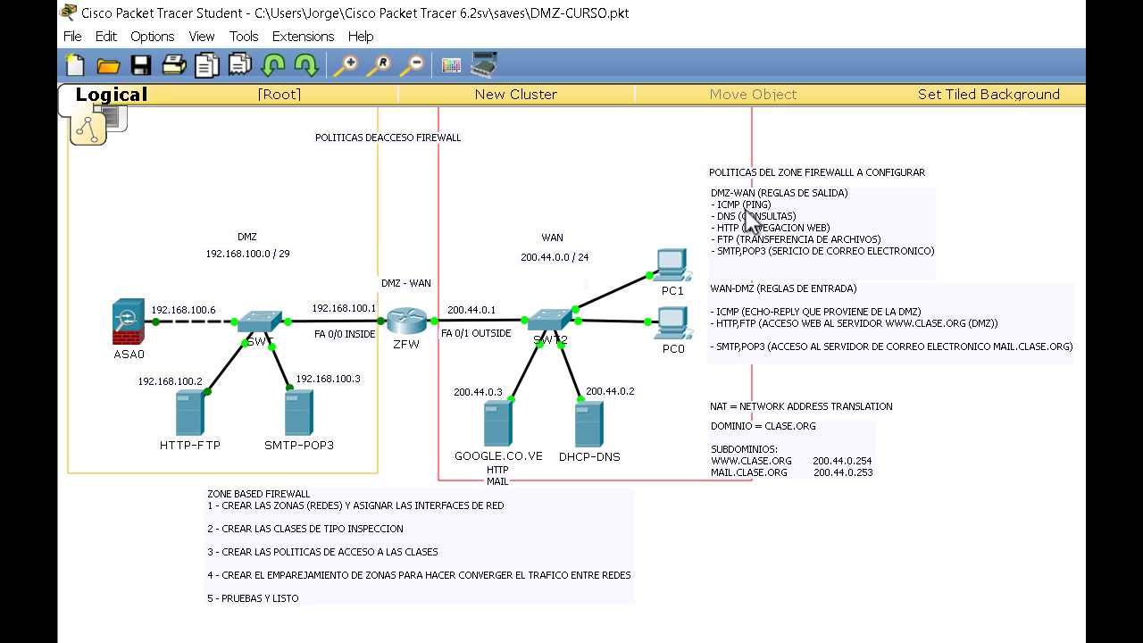
- Examine the ICMP echo-reply rule in the WAN-DMZ policy note without changing its text
double_click(898, 320)
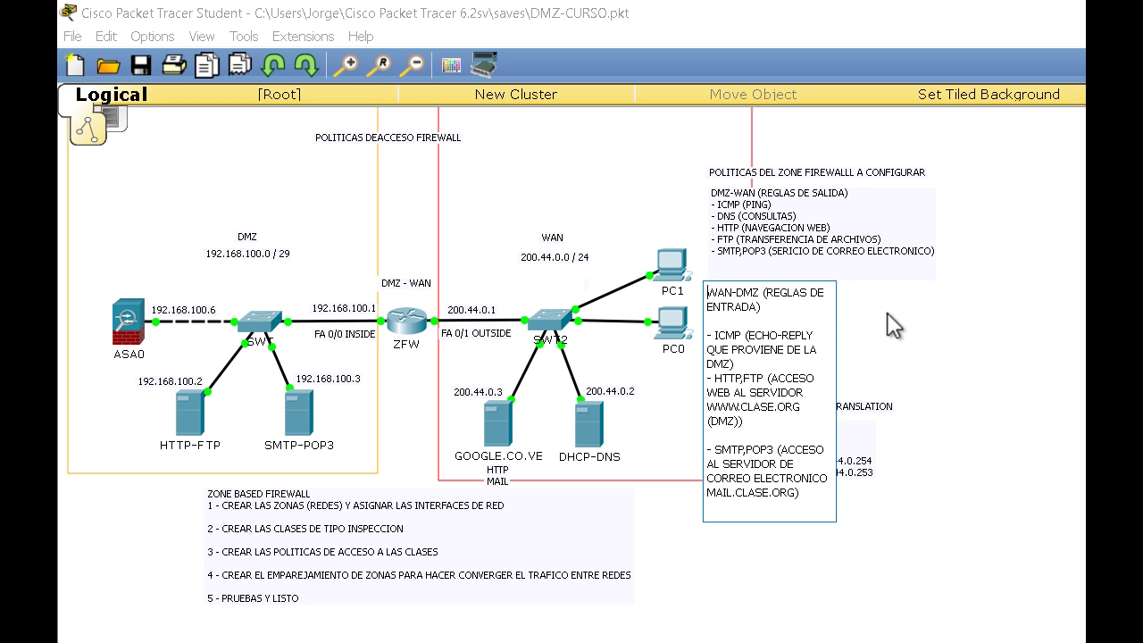
left_click_drag(758, 364, 704, 339)
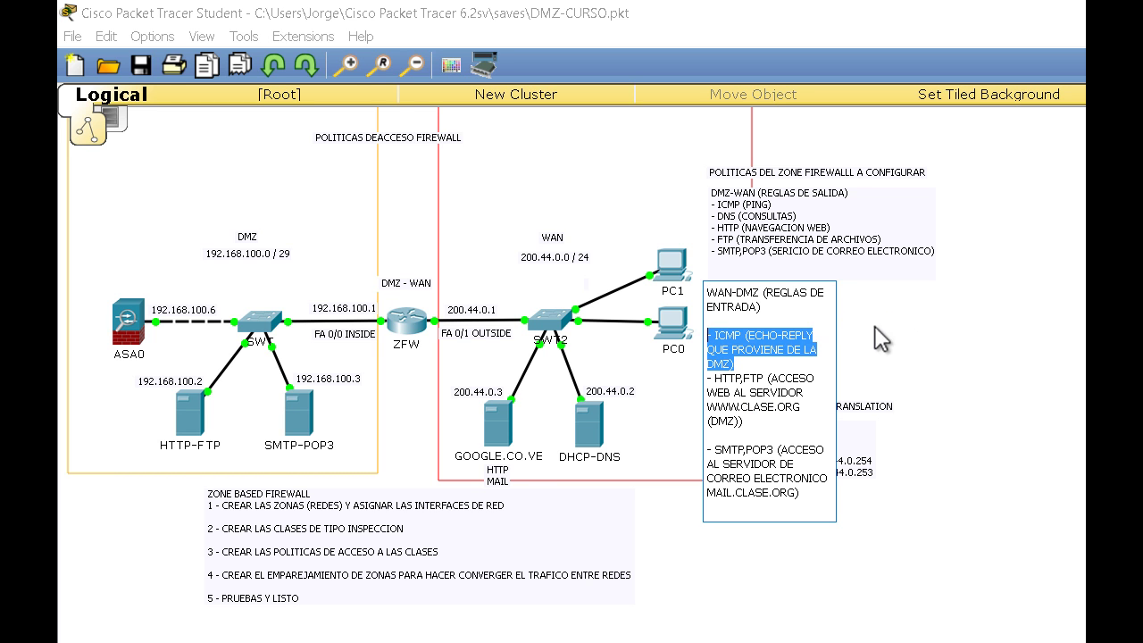
key("Escape")
- Open the ZFW router's command line, widen its window across the workspace and clear space with blank prompts
mouse_move(407, 338)
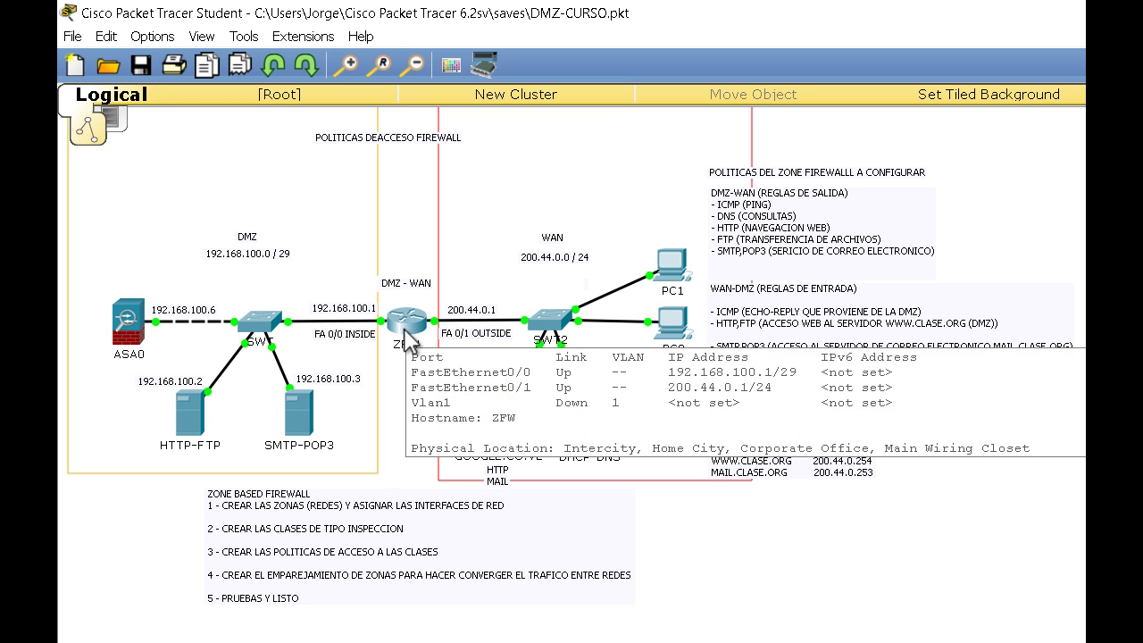
left_click(405, 337)
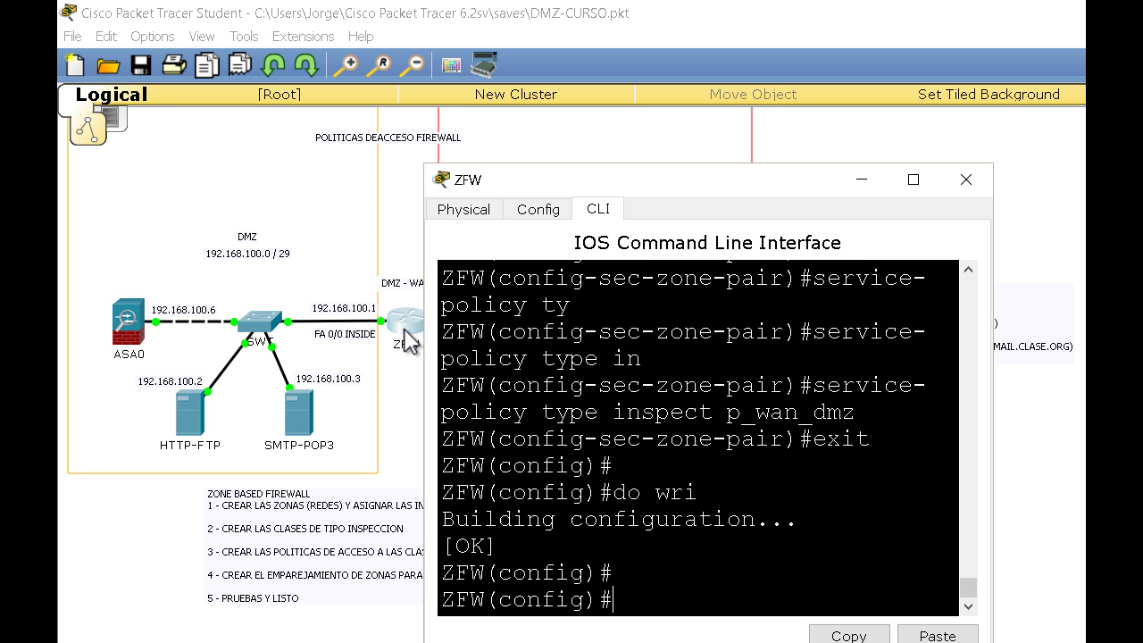
left_click(912, 180)
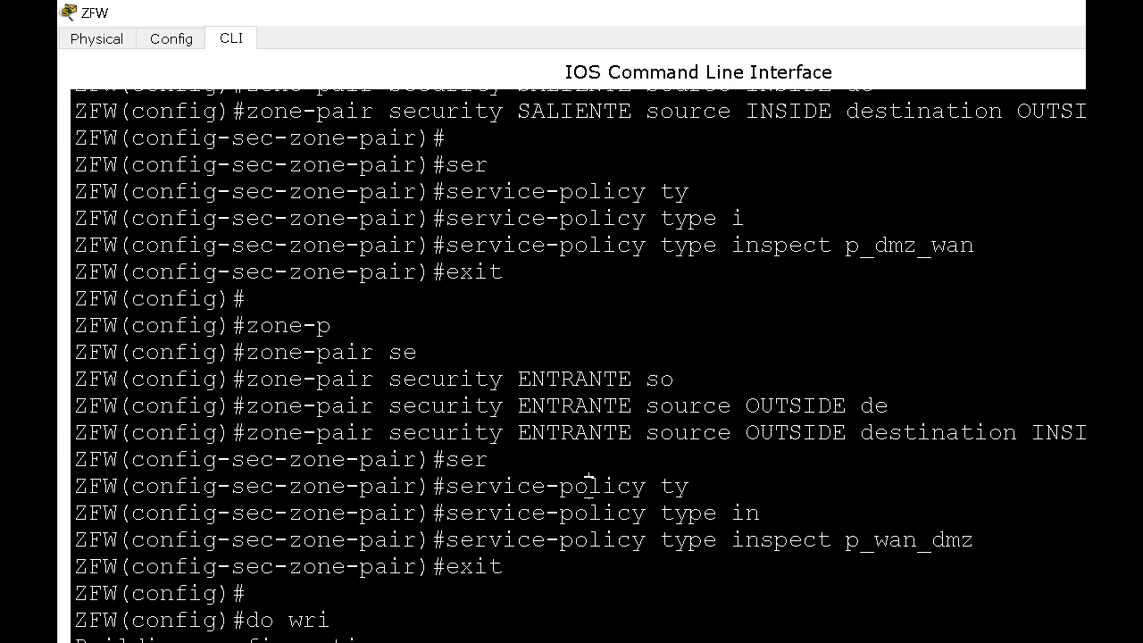
left_click(993, 12)
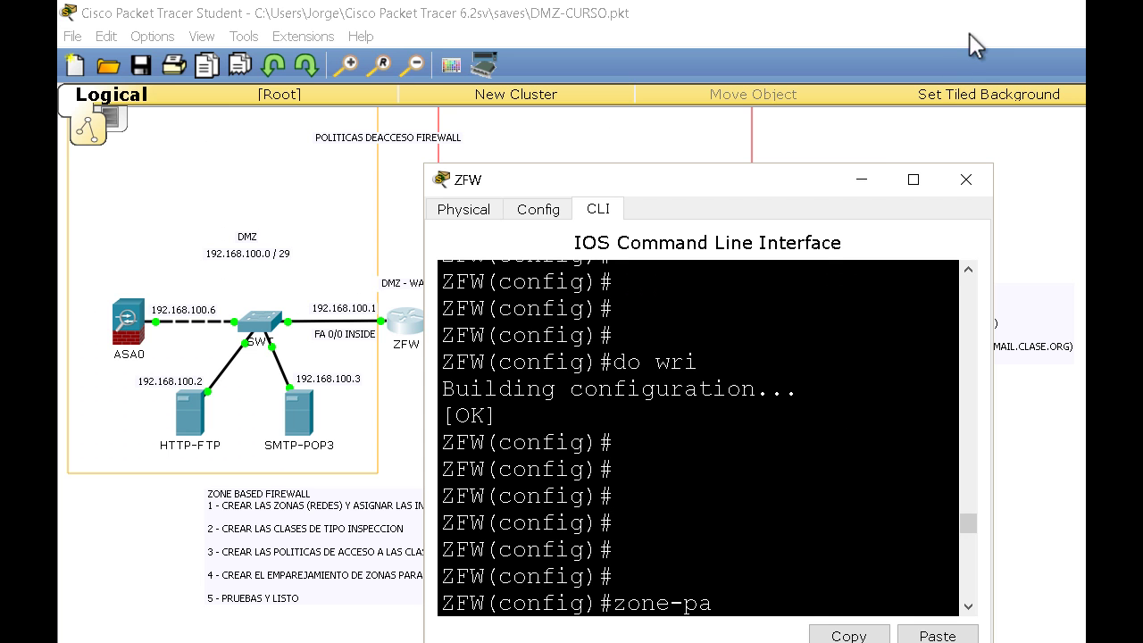
left_click_drag(778, 198, 413, 85)
left_click_drag(640, 345, 1084, 344)
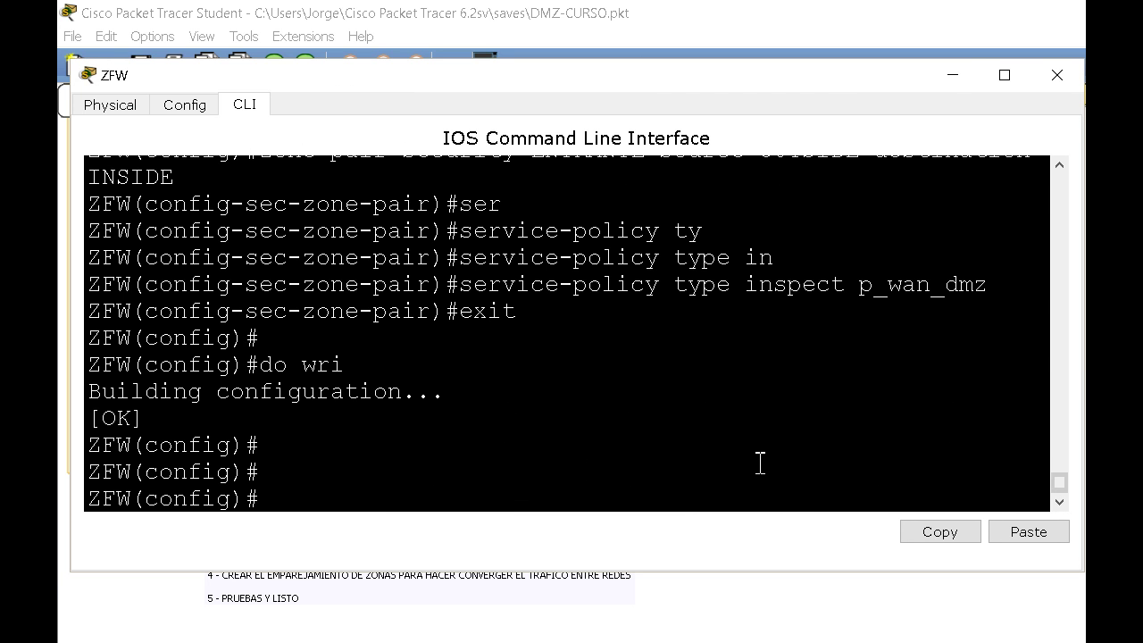
key("Return")
key("Return")
key("Return")
key("Return")
key("Return")
key("Return")
key("Return")
key("Return")
key("Return")
key("Return")
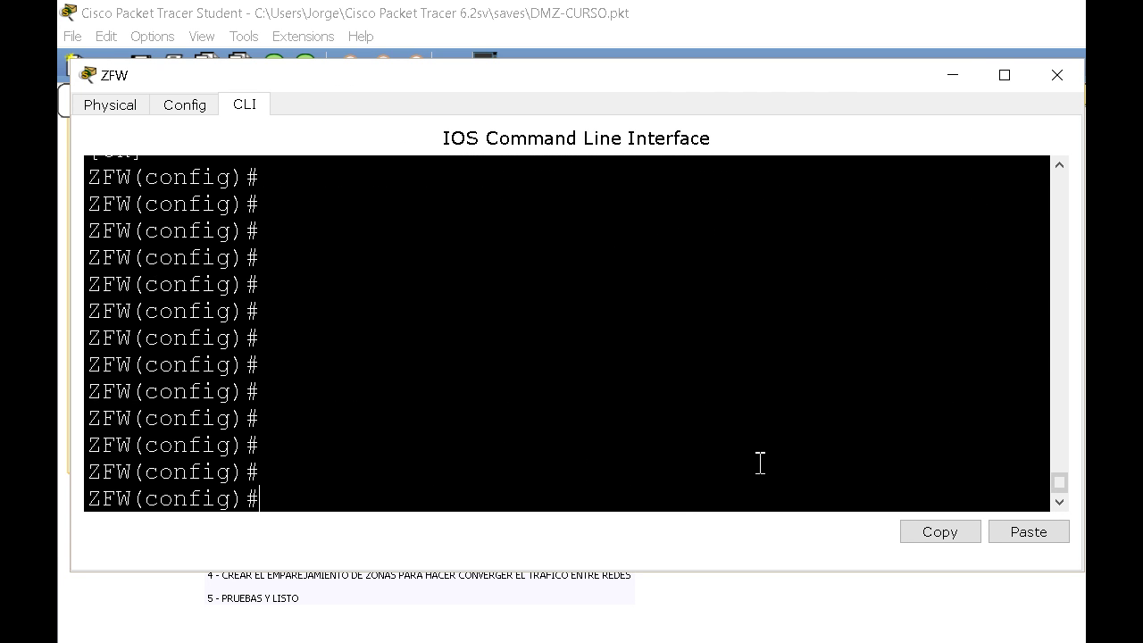
- Create an extended IP access list named ICMP-IN on ZFW
type("ip ac")
key("Tab")
type("?")
type("ex")
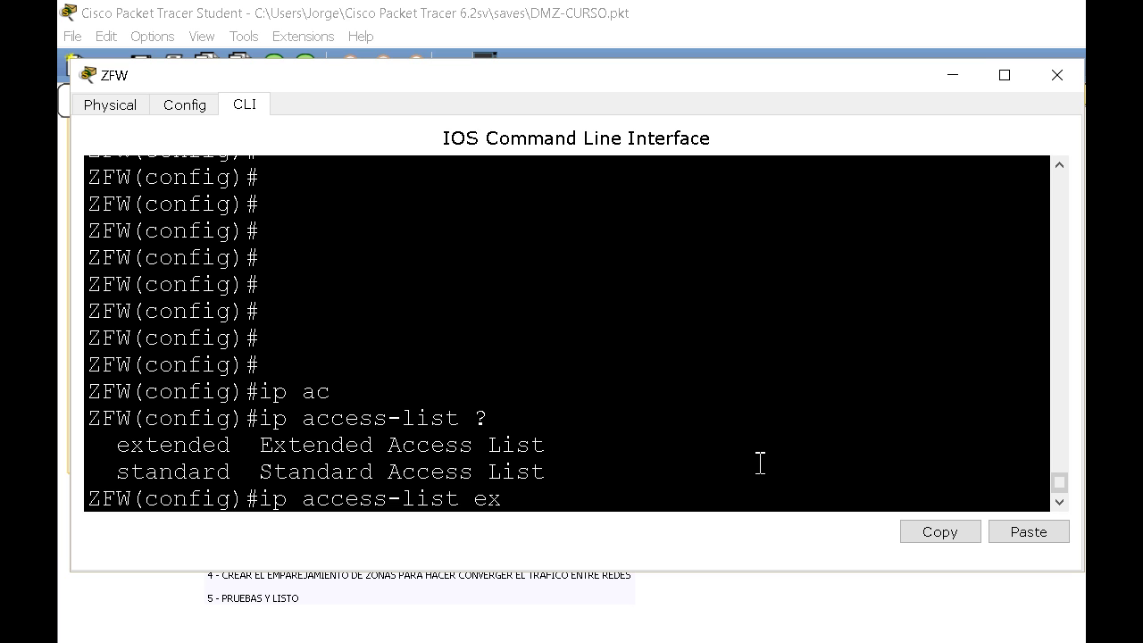
key("Tab")
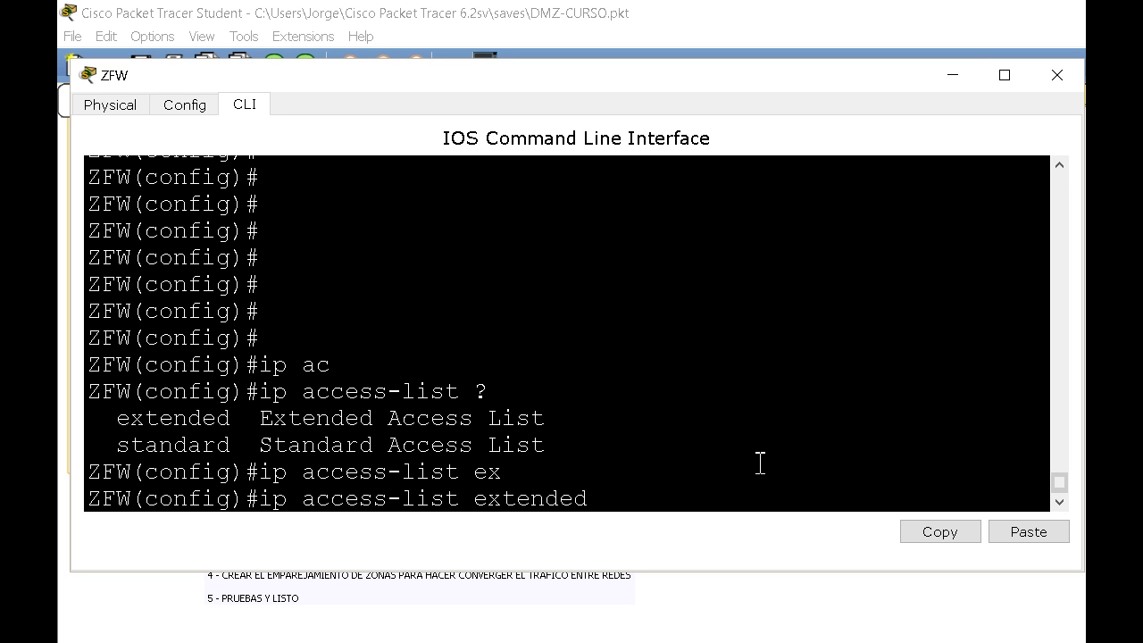
key("Return")
key("Up")
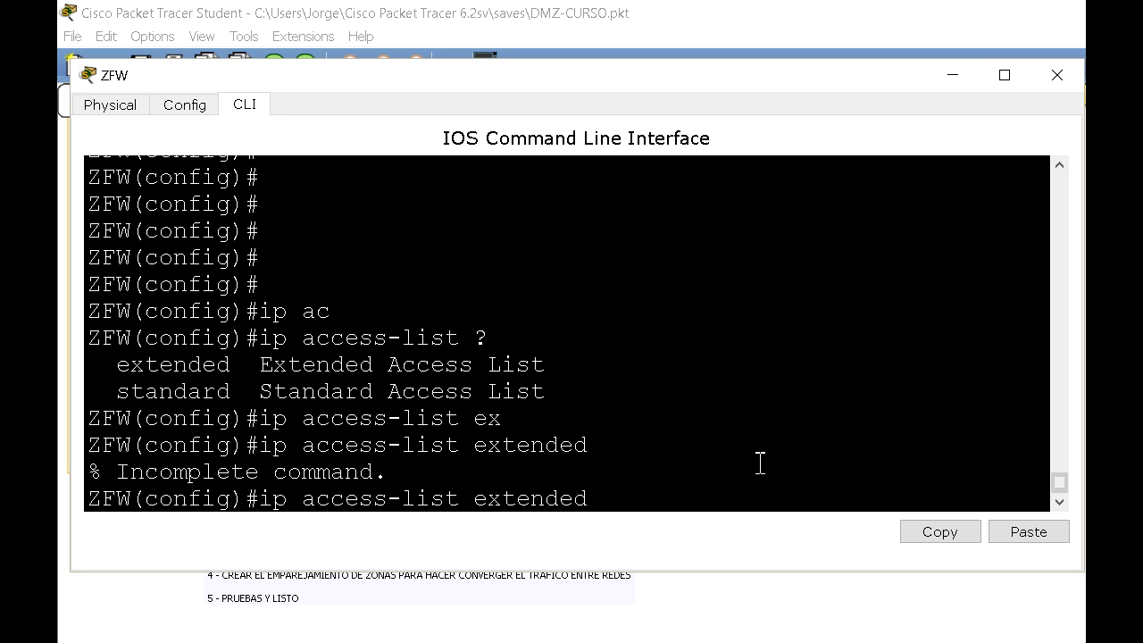
type("entrante")
key("BackSpace")
key("BackSpace")
key("BackSpace")
key("BackSpace")
key("BackSpace")
key("BackSpace")
key("BackSpace")
key("BackSpace")
type("ICMP-IN")
left_click_drag(661, 502, 601, 506)
left_click_drag(677, 502, 704, 499)
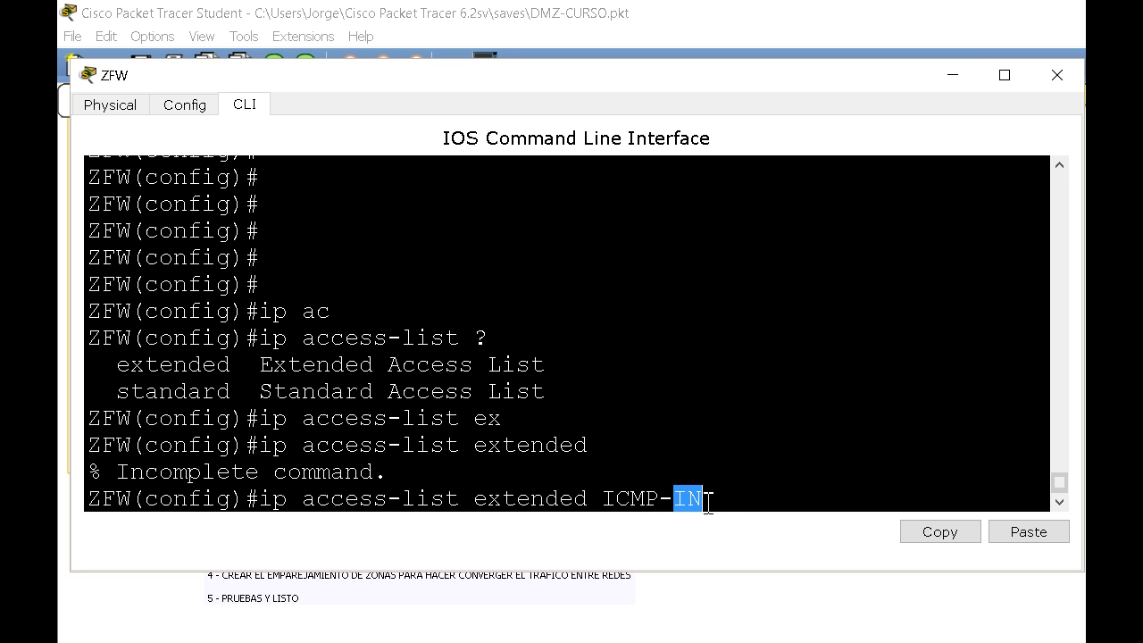
left_click(724, 501)
key("Return")
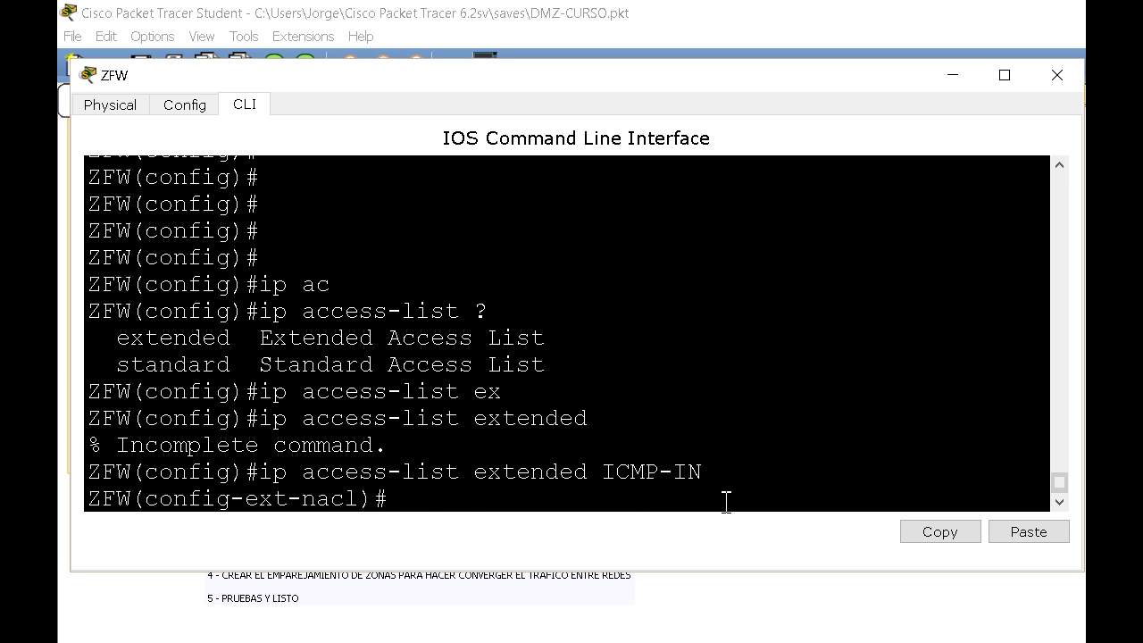
- Add the rule permit icmp any any echo-reply to the ICMP-IN access list and return to global configuration mode
type("per")
key("Tab")
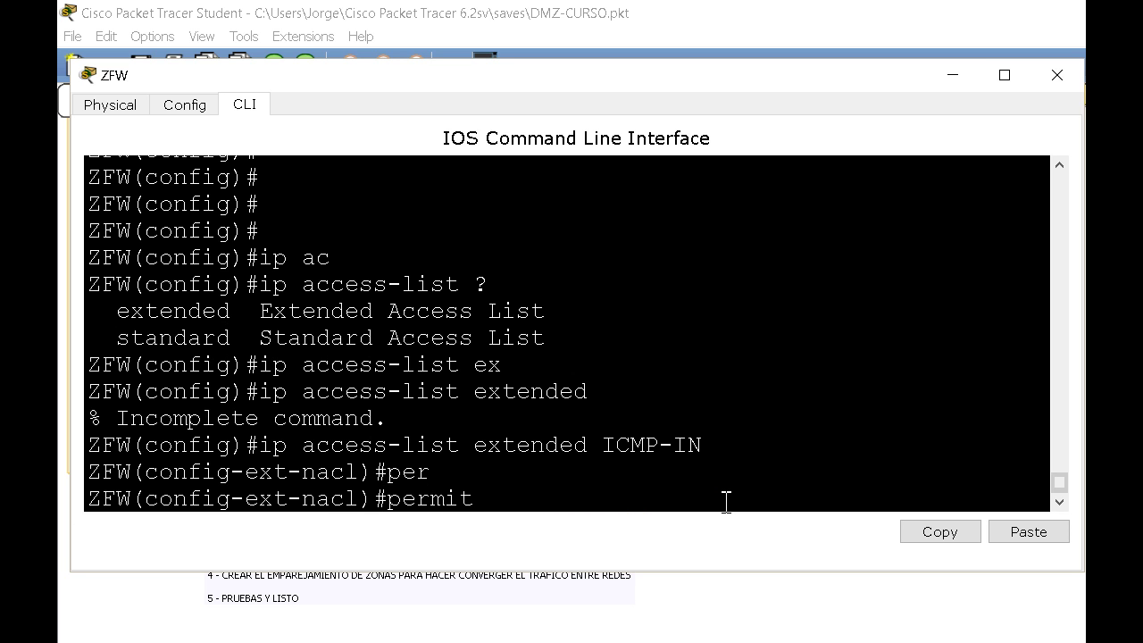
type("ic")
key("Tab")
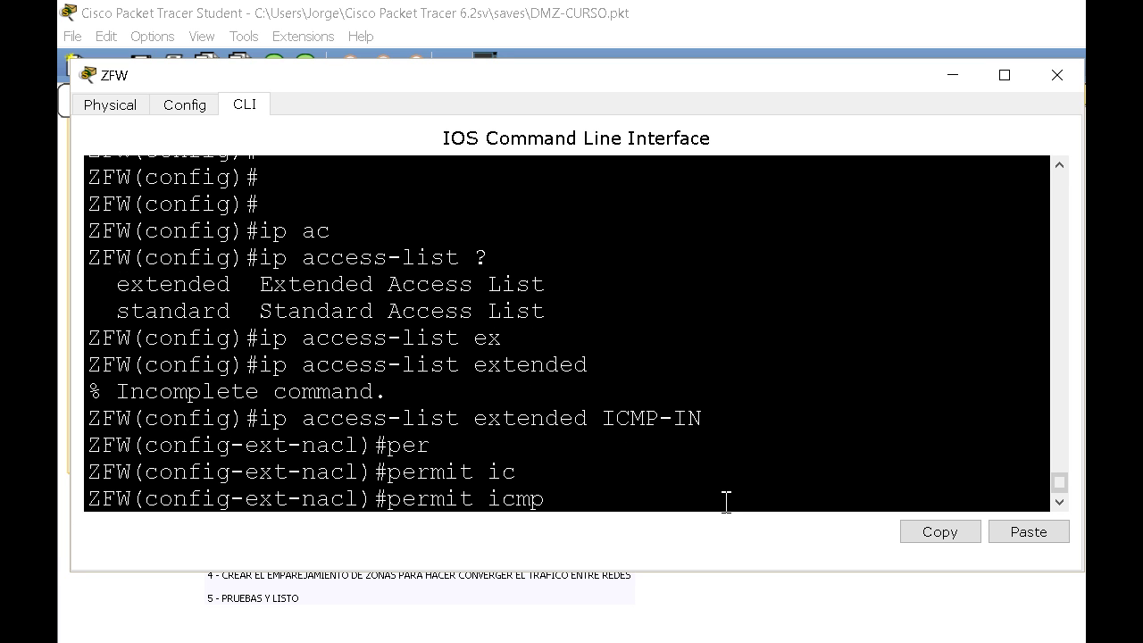
type("an")
key("Tab")
type("an")
key("Tab")
type("echo-")
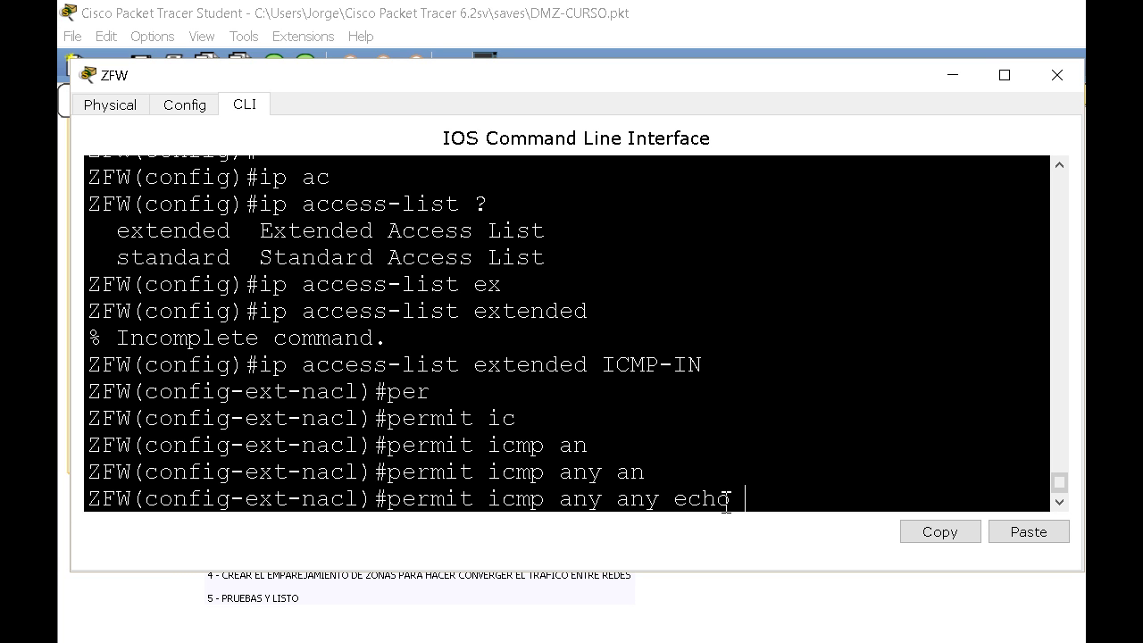
double_click(716, 502)
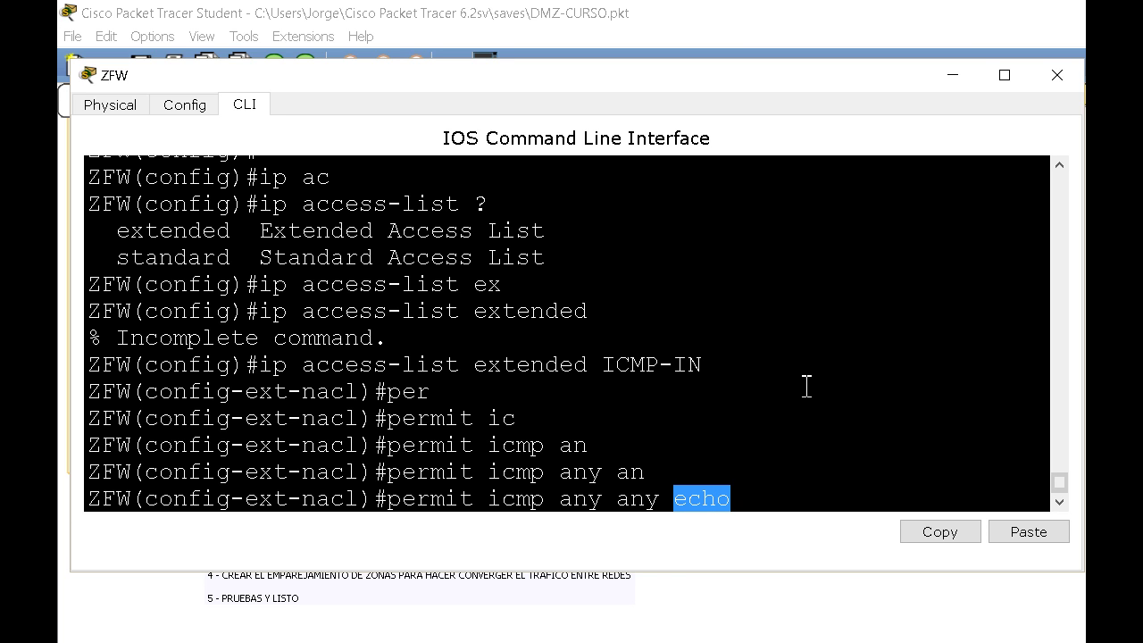
left_click(750, 498)
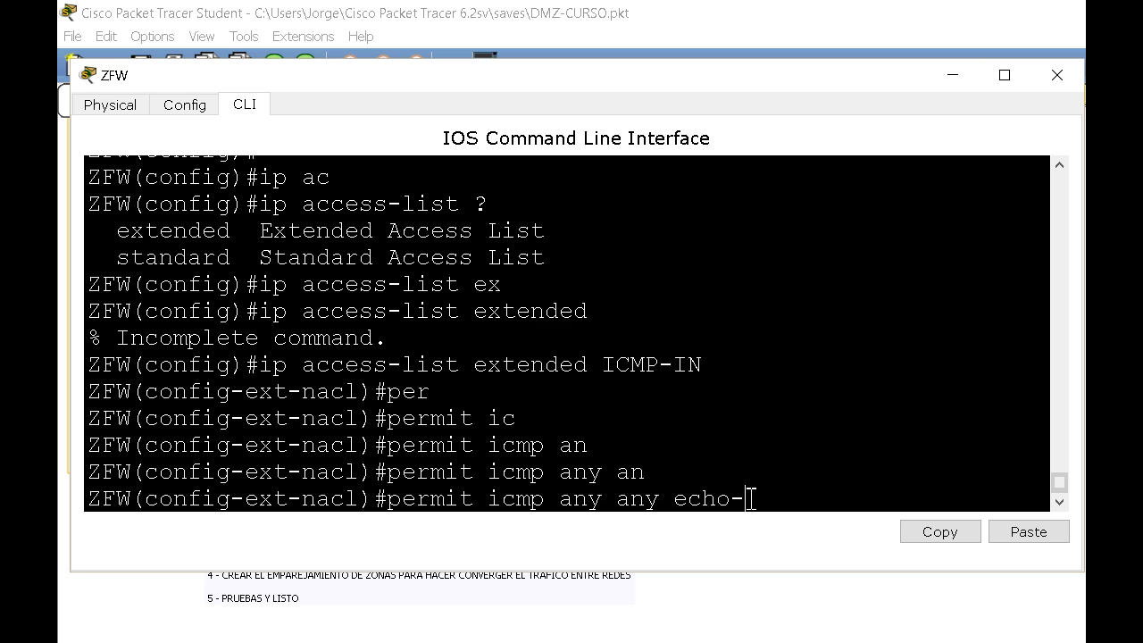
key("Tab")
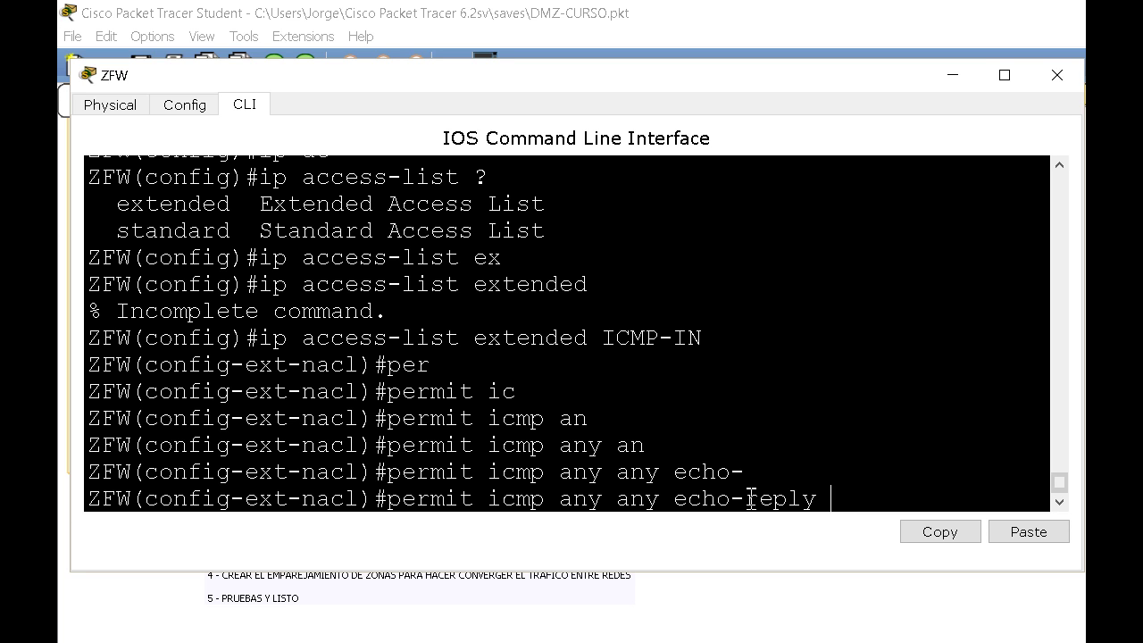
left_click_drag(829, 499, 677, 512)
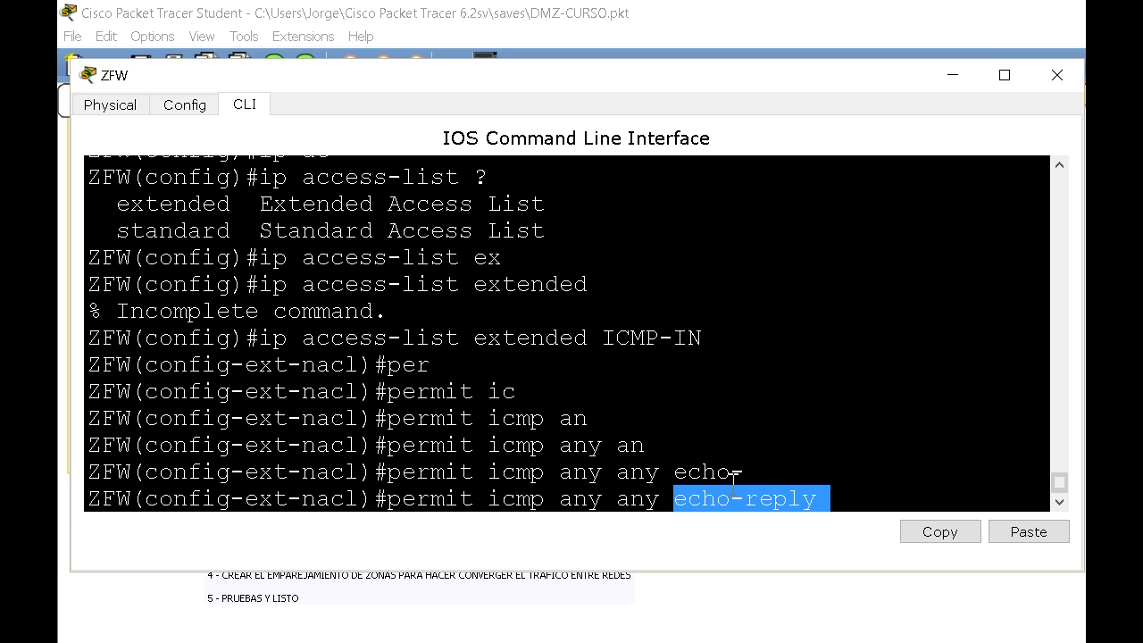
key("Return")
type("exit")
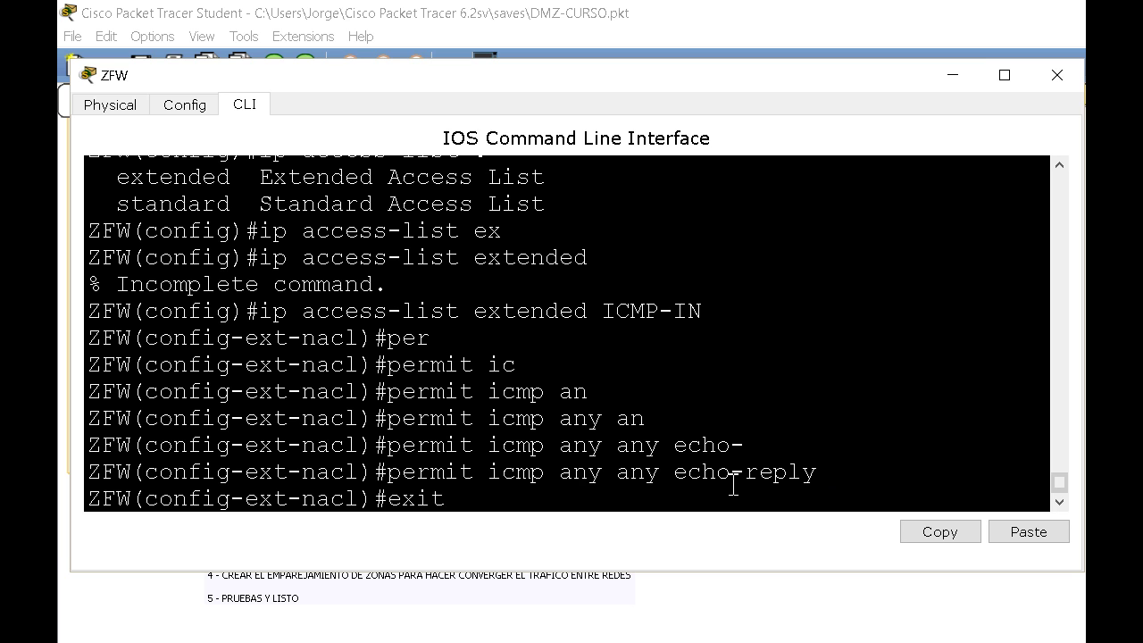
key("Return")
key("Return")
key("Return")
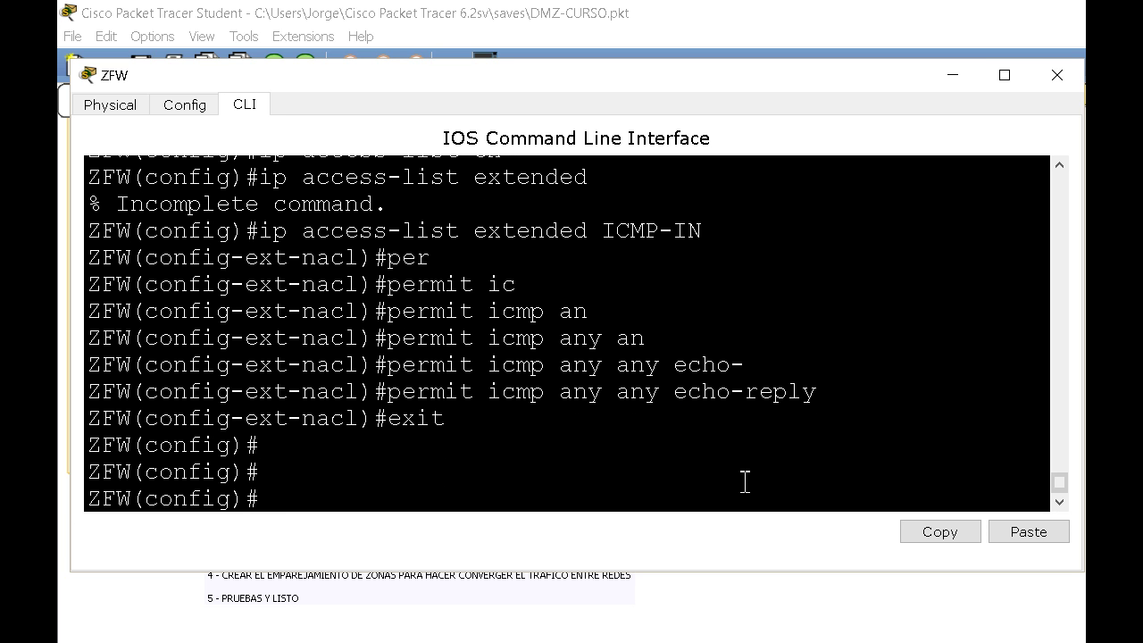
left_click(952, 75)
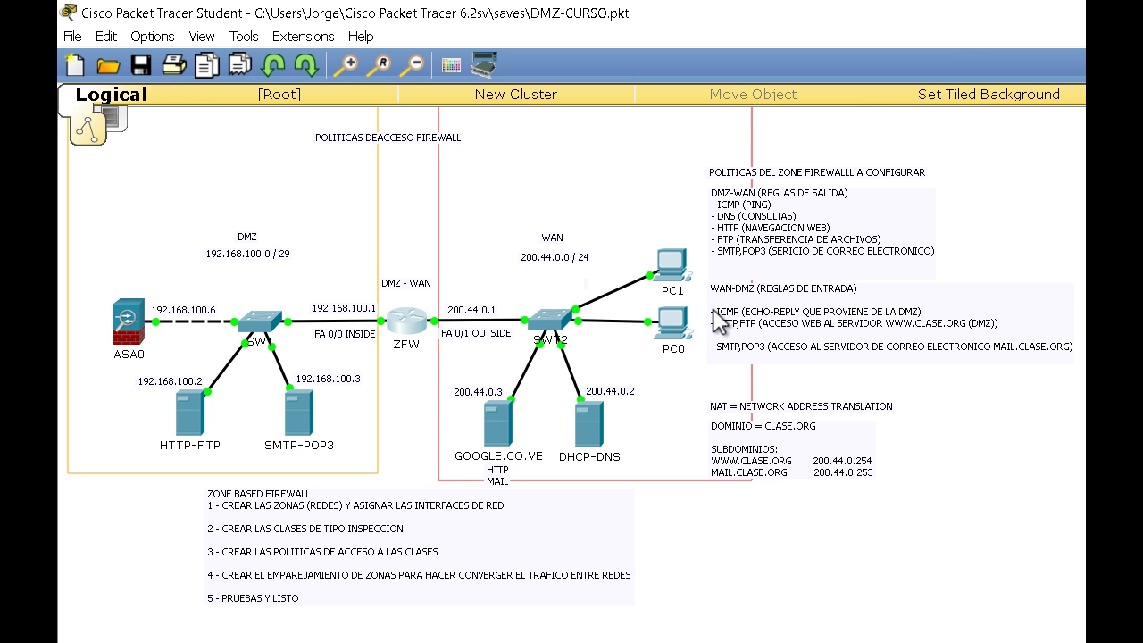
left_click(393, 326)
left_click(628, 308)
type("cla")
key("Tab")
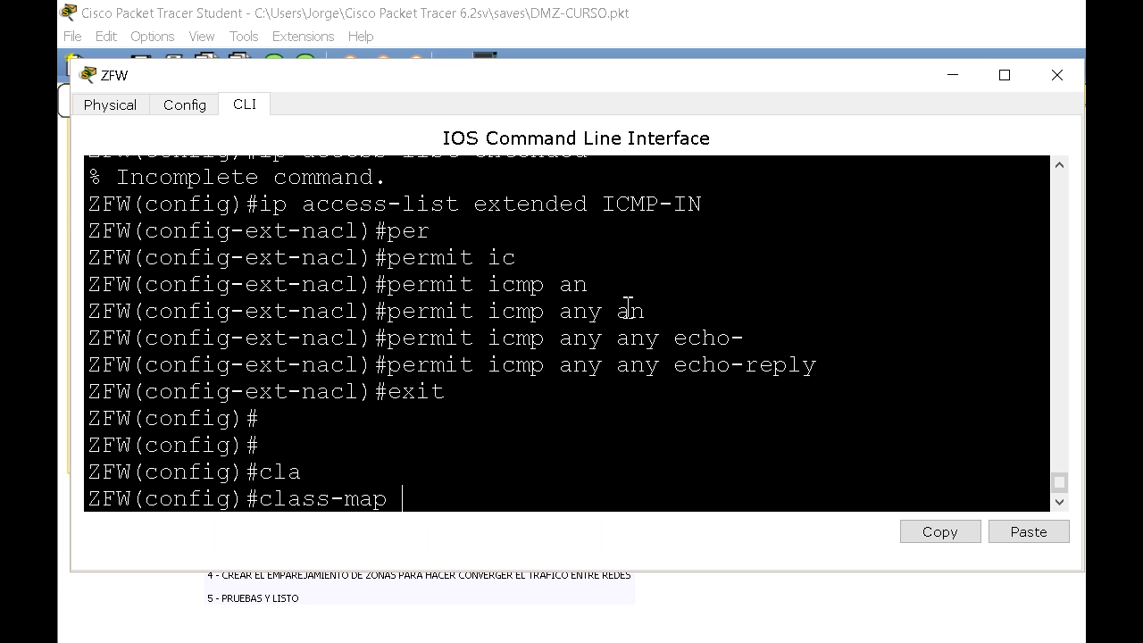
type("ty")
key("Tab")
key("BackSpace")
key("BackSpace")
key("BackSpace")
key("BackSpace")
key("BackSpace")
key("BackSpace")
key("BackSpace")
key("BackSpace")
key("BackSpace")
key("BackSpace")
key("BackSpace")
key("BackSpace")
key("BackSpace")
key("BackSpace")
key("BackSpace")
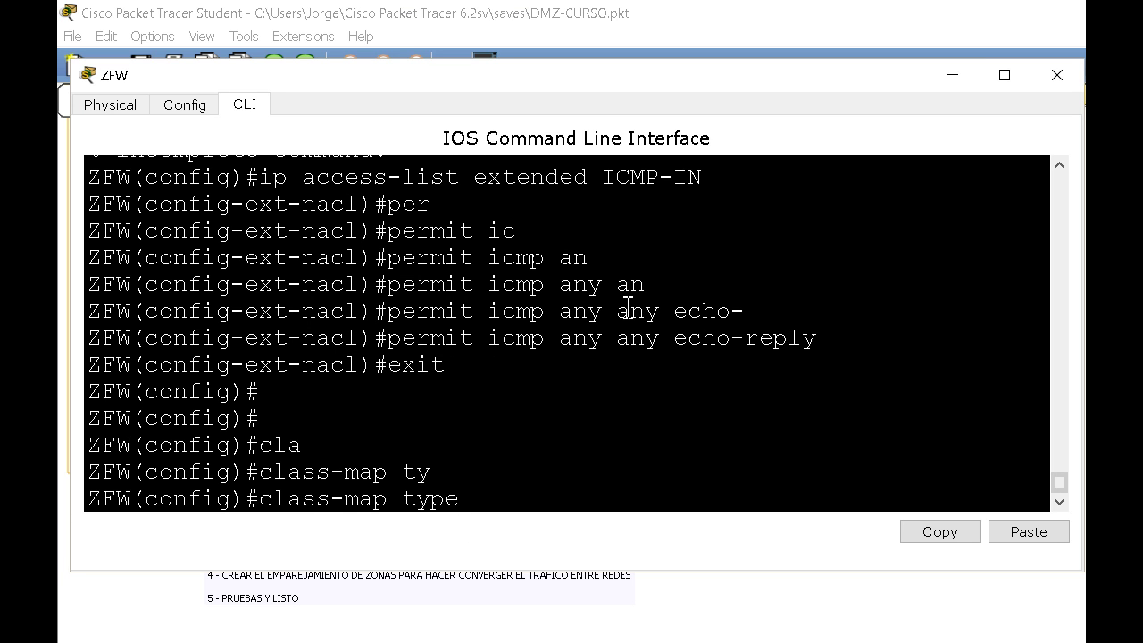
key("Return")
key("Return")
- Save the ZFW router's configuration with do wri
type("do wri")
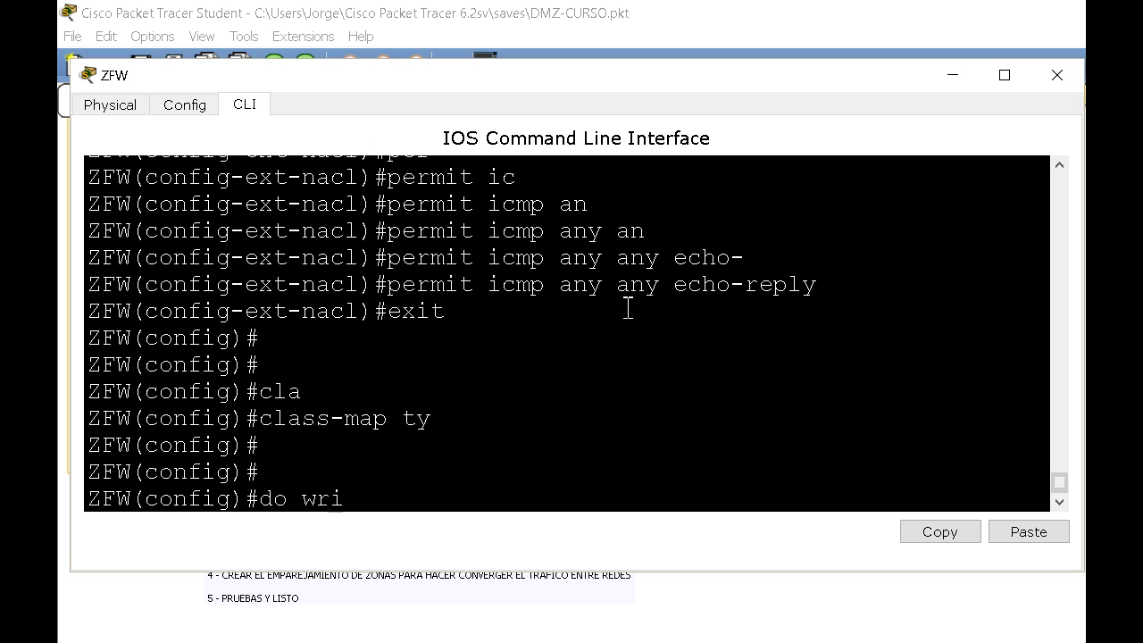
key("Return")
key("Return")
- Display ZFW's running configuration and page through it to the c_wan_dmz class map definition
type("do sh run")
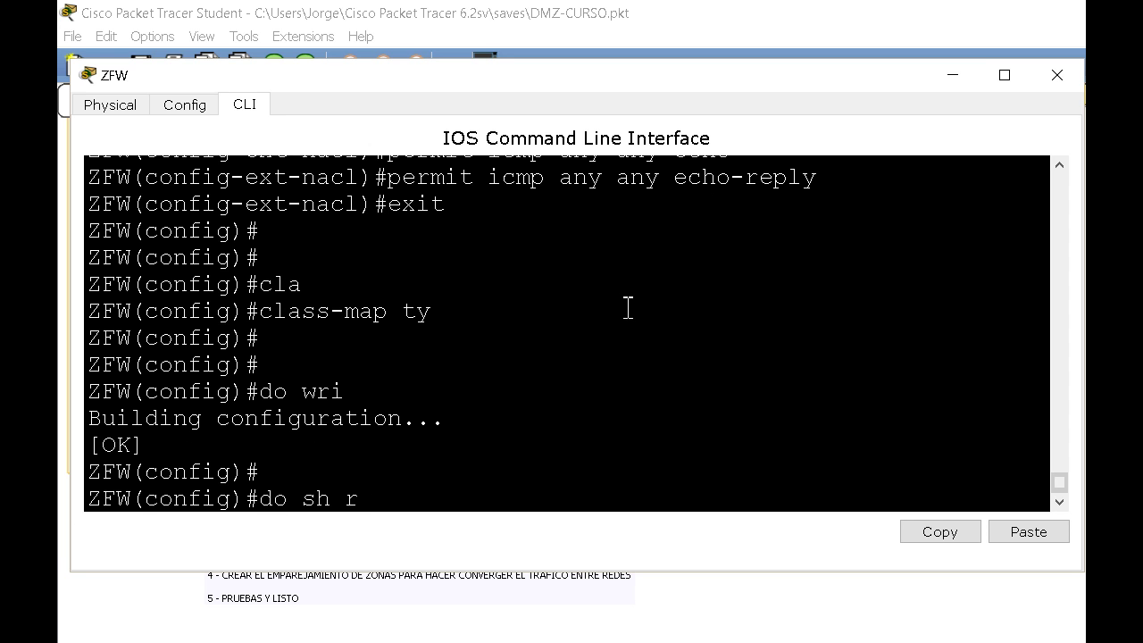
key("Return")
key("Return")
key("Return")
key("Return")
key("Return")
key("Return")
key("Return")
key("Return")
key("Return")
key("Return")
key("Return")
key("Return")
key("Return")
key("Return")
key("Return")
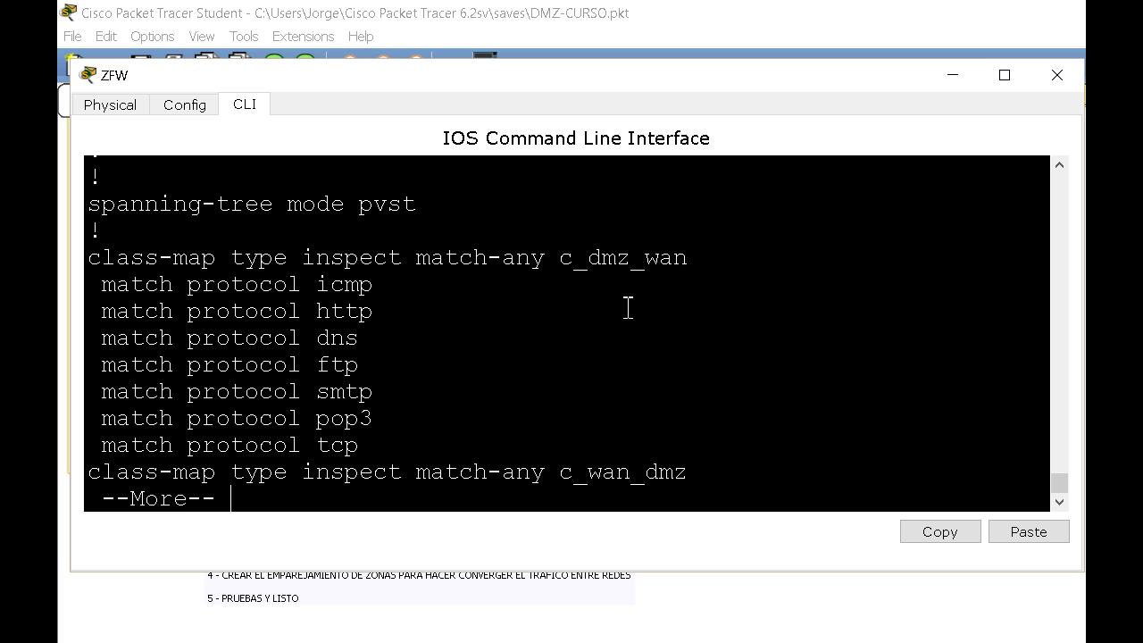
- Copy the class-map type inspect match-any c_wan_dmz line, quit the listing and run it to edit that class map
double_click(694, 259)
left_click_drag(687, 502, 89, 473)
right_click(105, 479)
left_click(143, 488)
left_click(365, 471)
key("q")
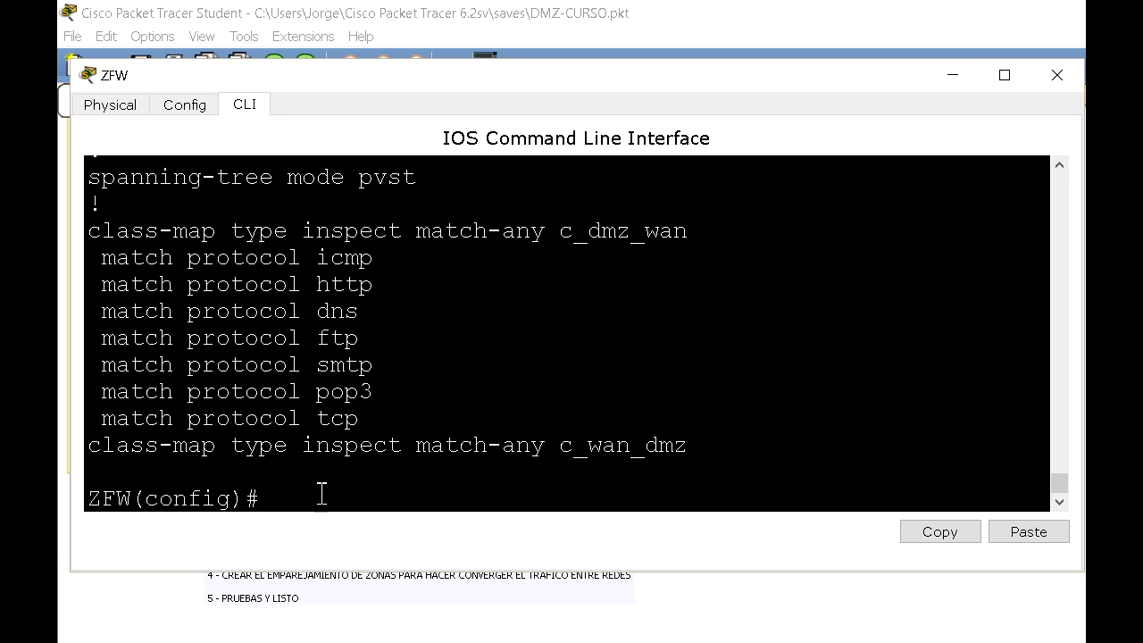
right_click(332, 491)
left_click(373, 538)
key("Return")
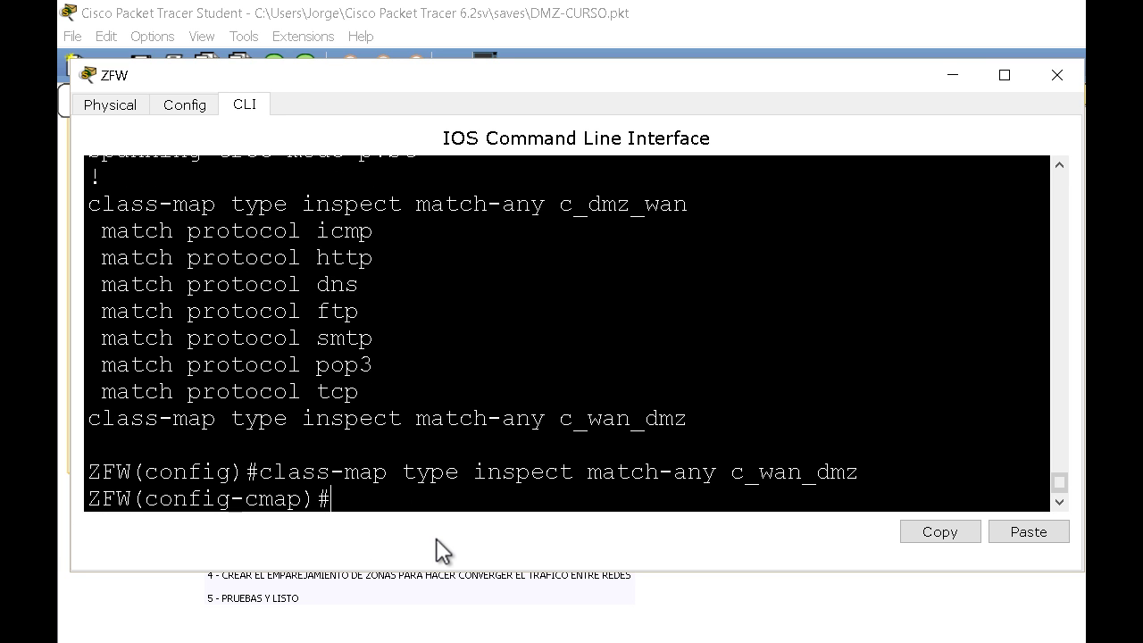
- Add the rule match access-group name ICMP-IN to the c_wan_dmz class map
type("mat")
key("Tab")
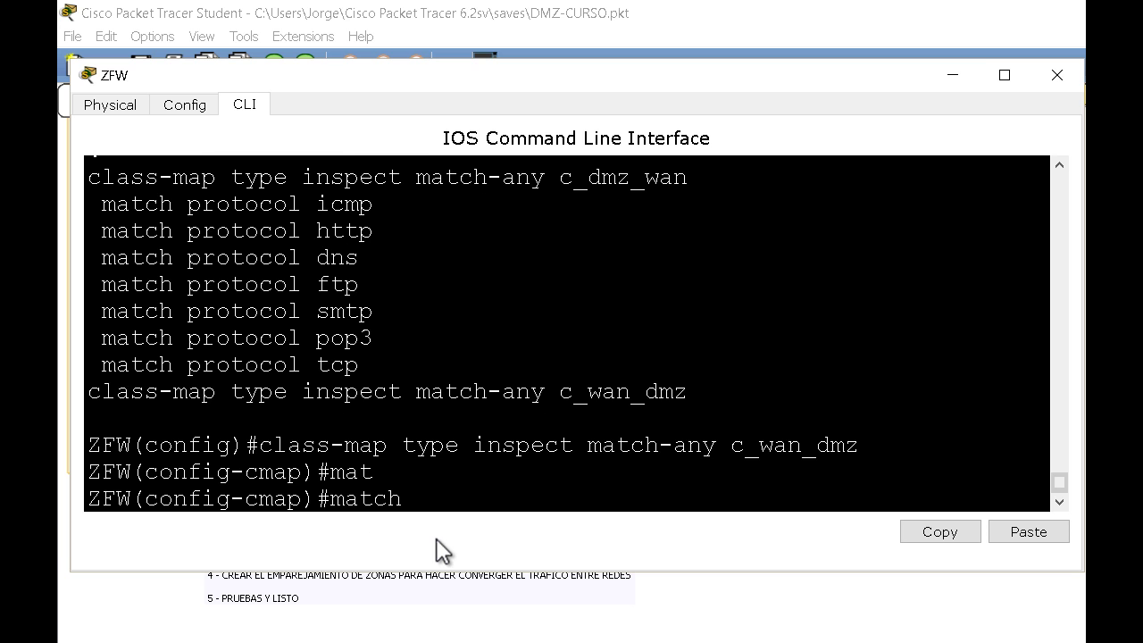
type("pro")
key("BackSpace")
key("BackSpace")
key("BackSpace")
type("ac")
key("Tab")
type("?")
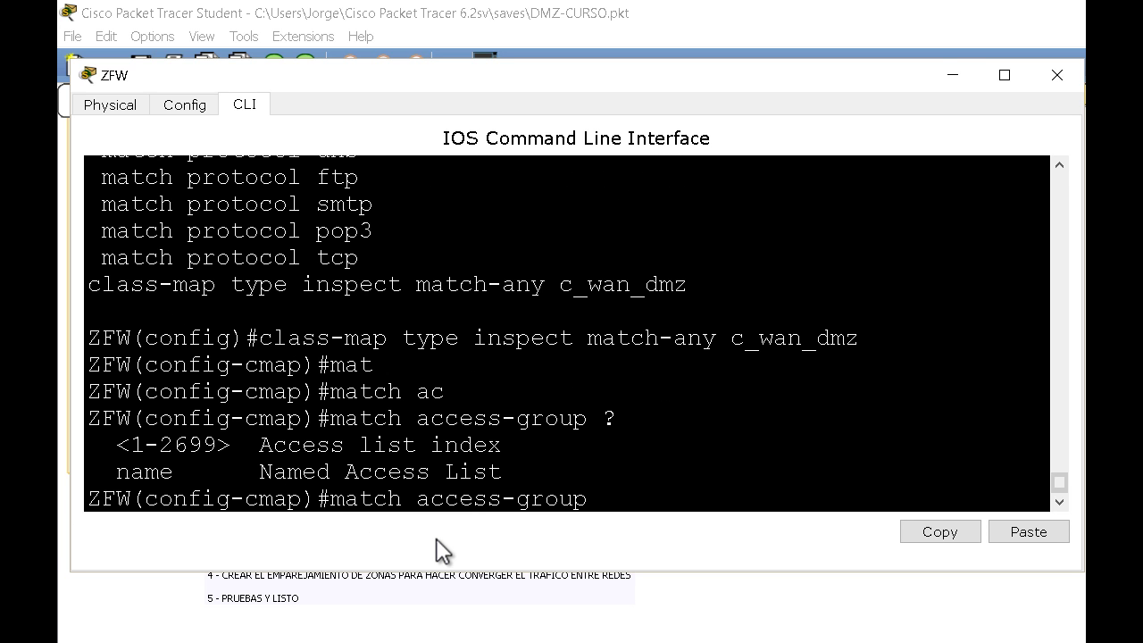
type("na")
key("Tab")
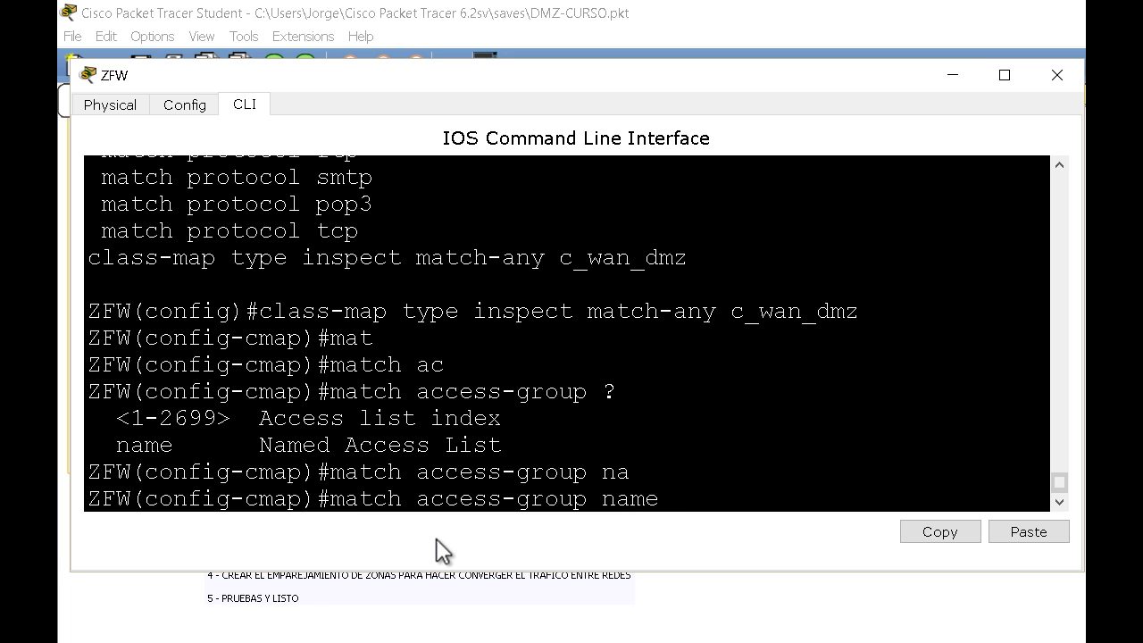
type("ICMP-IN")
key("Return")
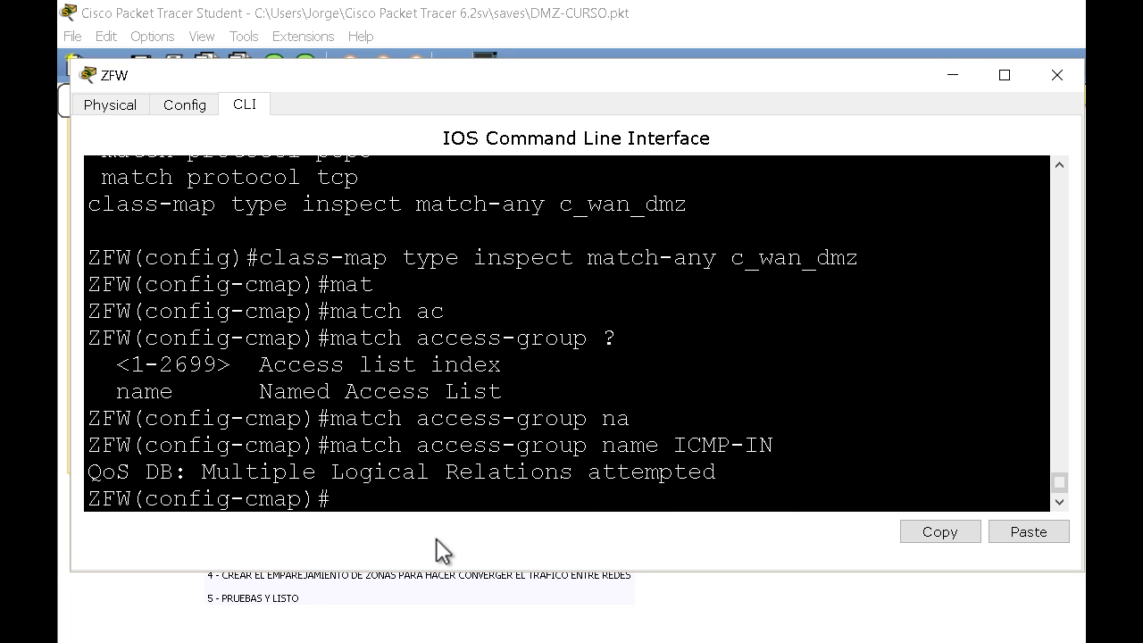
key("Return")
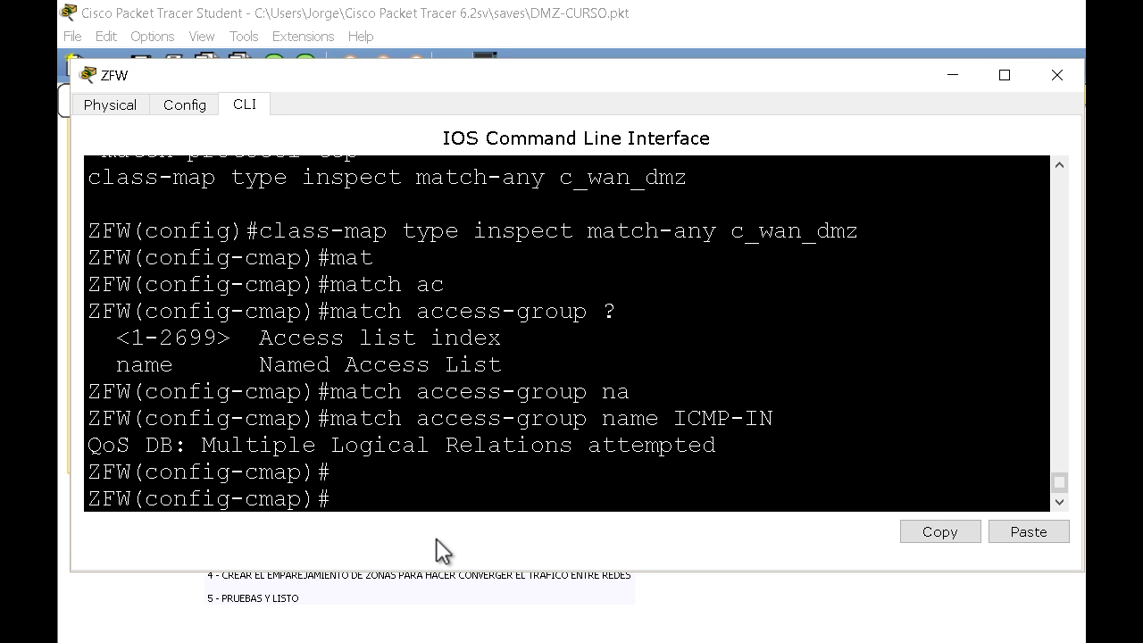
- Save ZFW's configuration with do wri, exit class map mode and close the router's window
type("do wri")
key("Return")
type("exit")
key("Return")
key("Return")
key("Return")
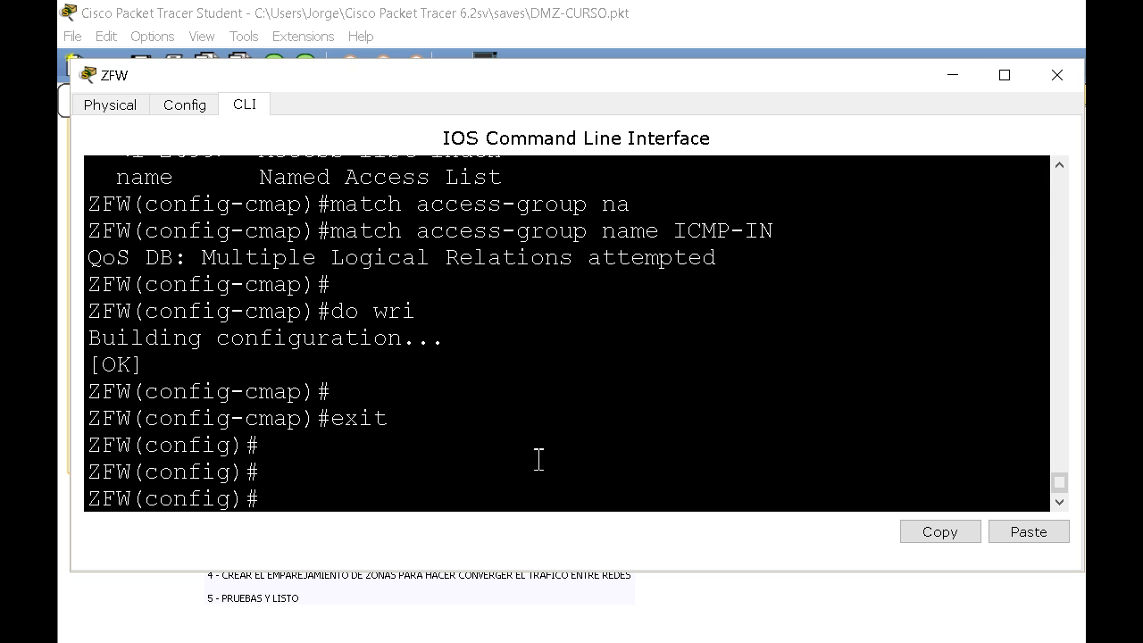
left_click(1050, 78)
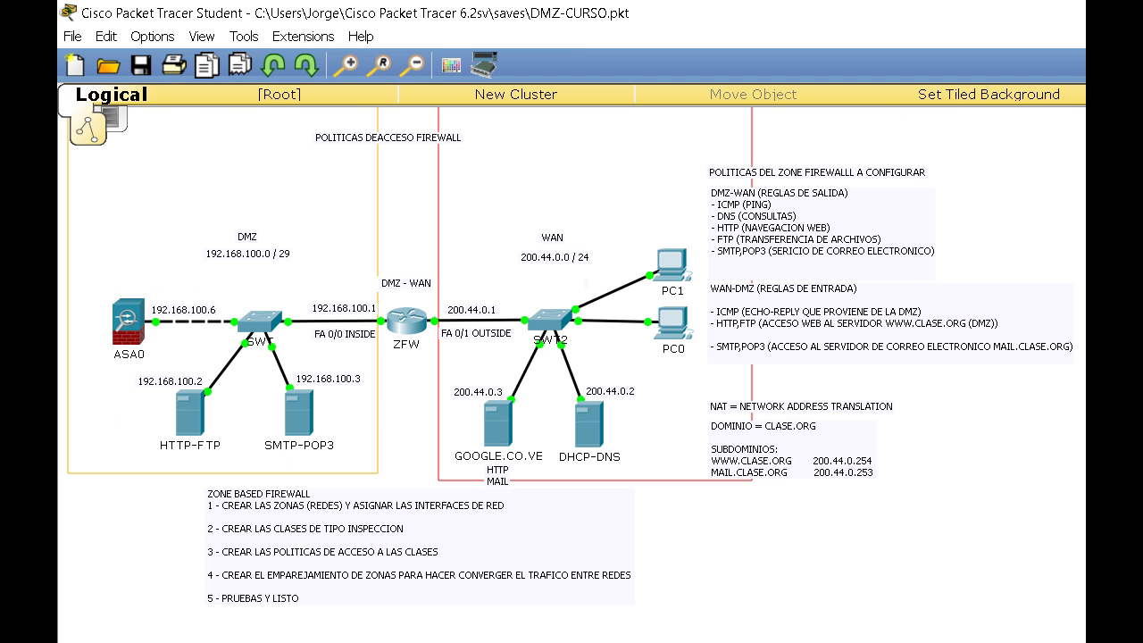
- Switch to simulation mode and ping 200.44.0.2 from the HTTP-FTP server's command prompt, then minimize its window
key("shift+s")
left_click_drag(637, 98, 765, 108)
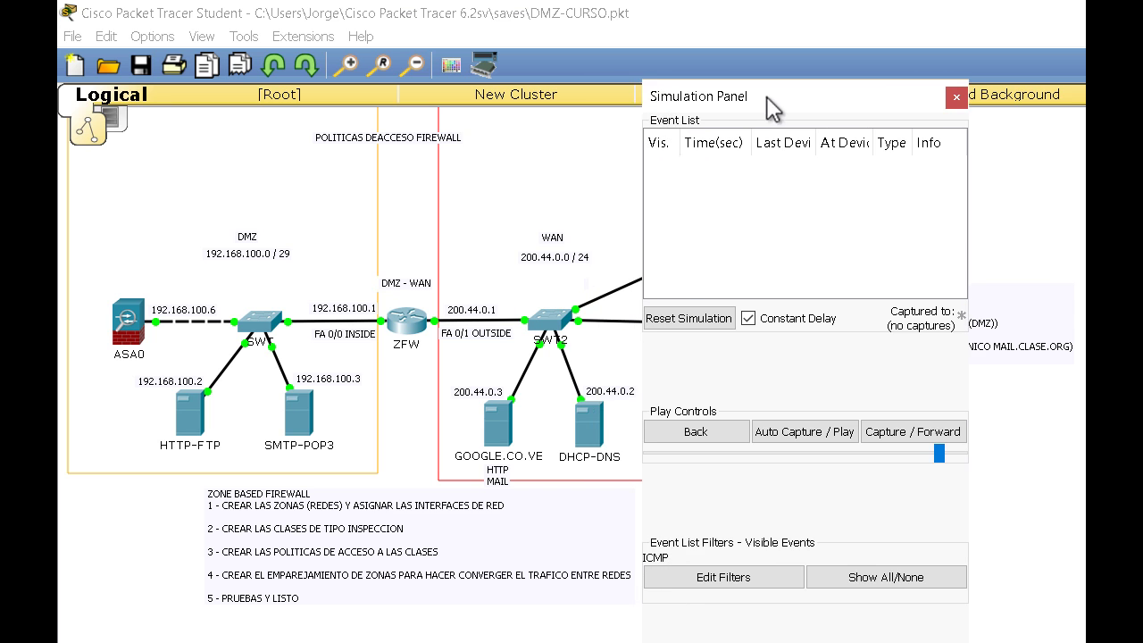
left_click(191, 412)
key("Return")
key("Return")
key("Return")
key("Return")
key("Return")
key("Up")
key("Return")
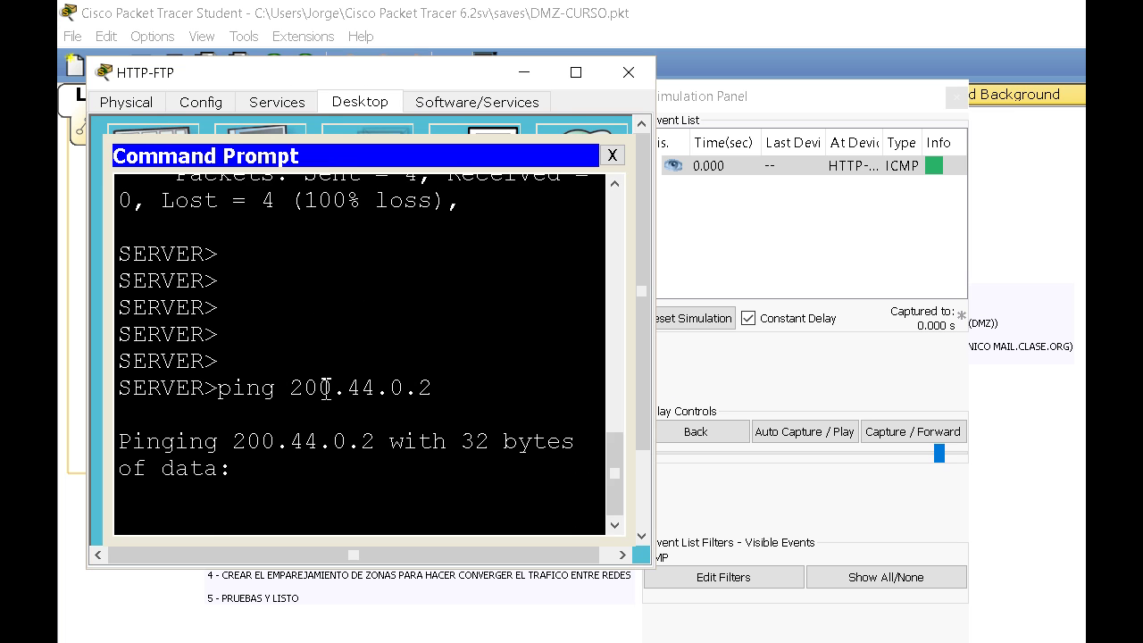
left_click(524, 63)
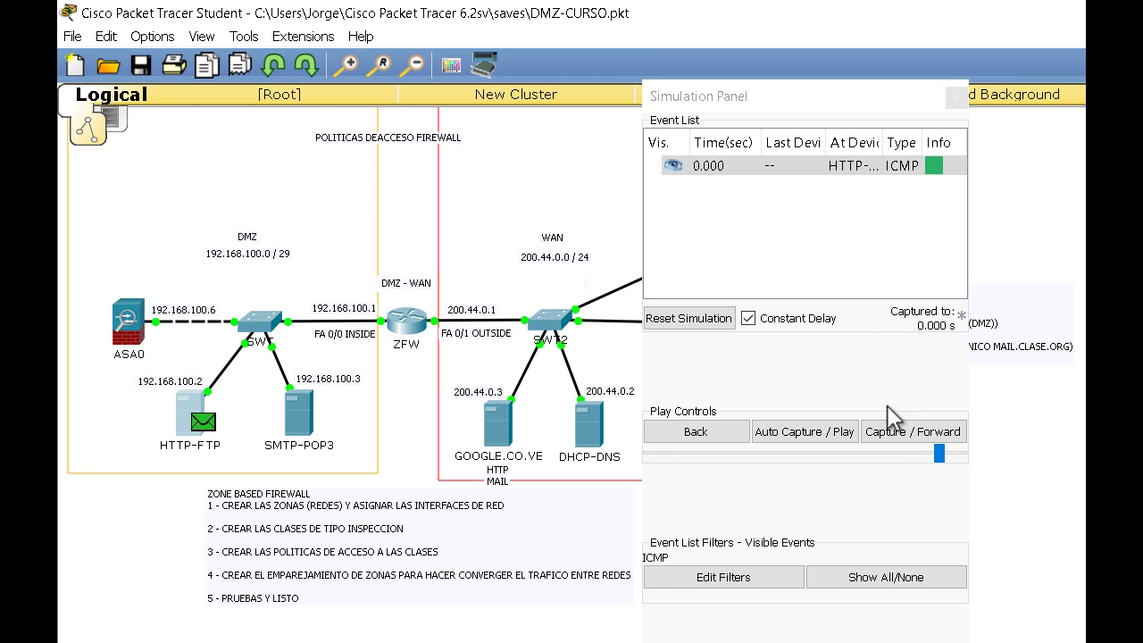
- Advance the simulation event by event to trace the ICMP packet to DHCP-DNS and back to HTTP-FTP, and close the simulation panel
left_click(893, 432)
left_click(891, 430)
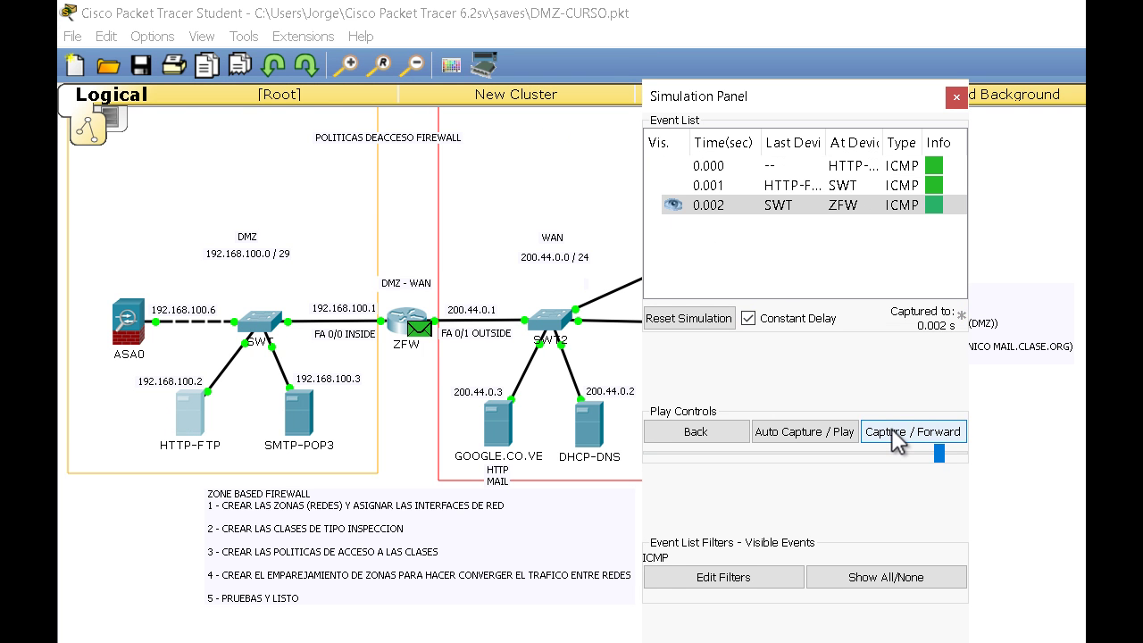
left_click(891, 431)
left_click(891, 430)
left_click(895, 432)
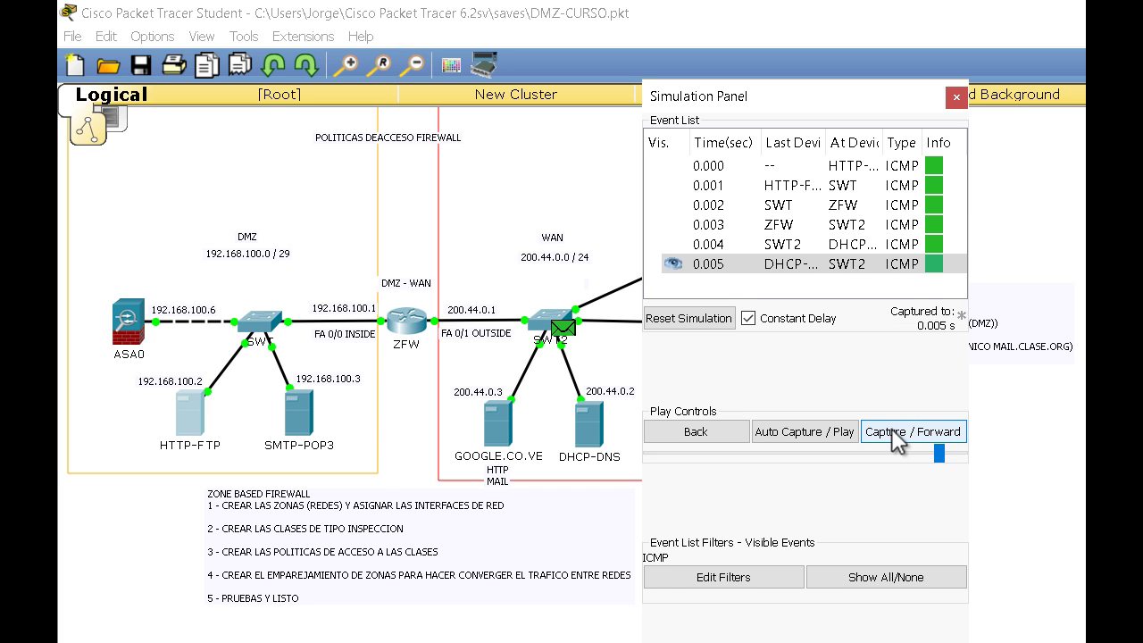
left_click(892, 431)
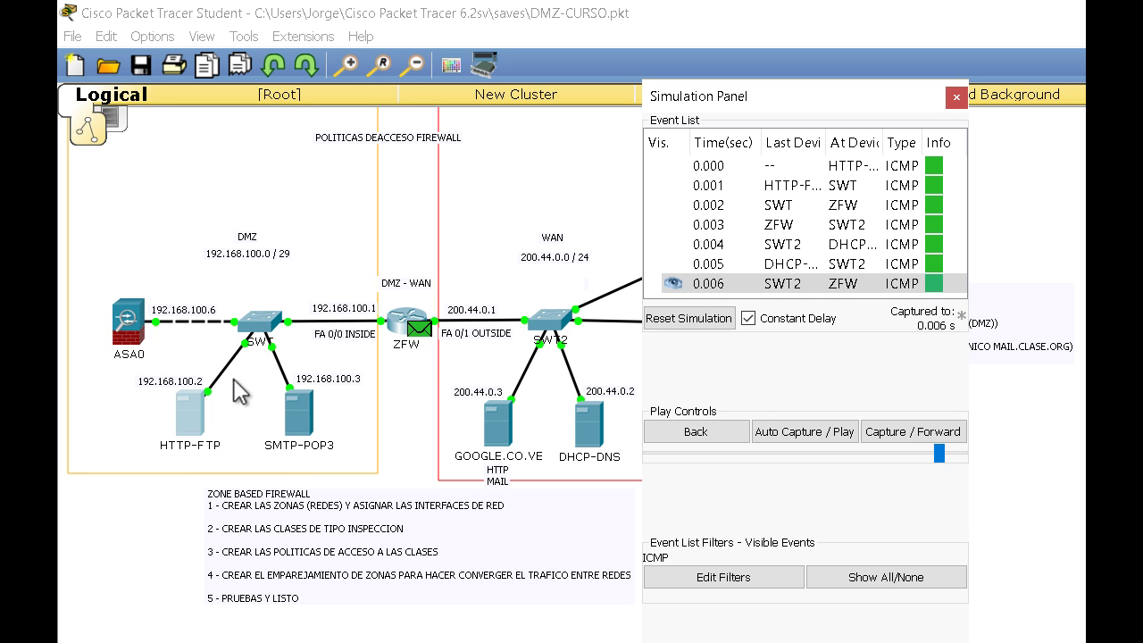
left_click(911, 432)
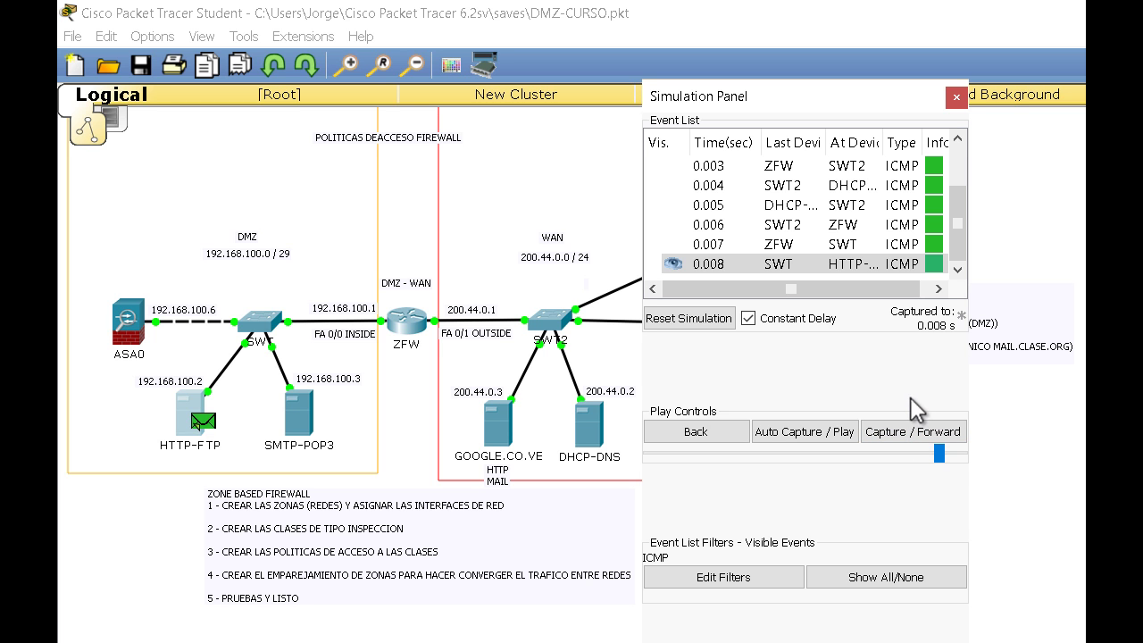
left_click(956, 97)
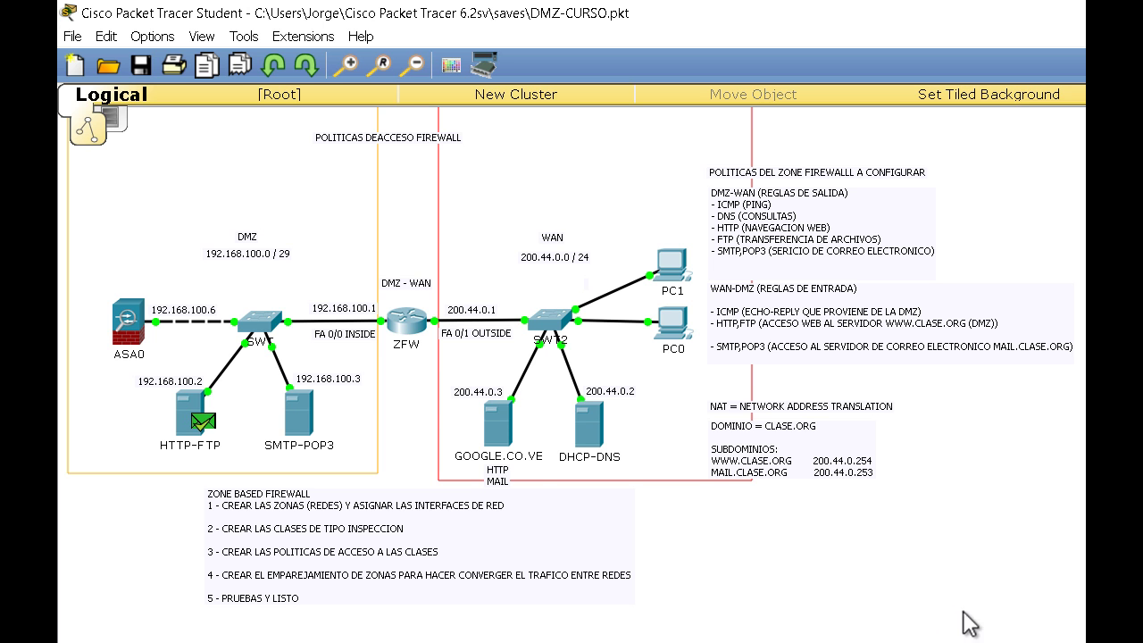
left_click_drag(976, 612, 877, 564)
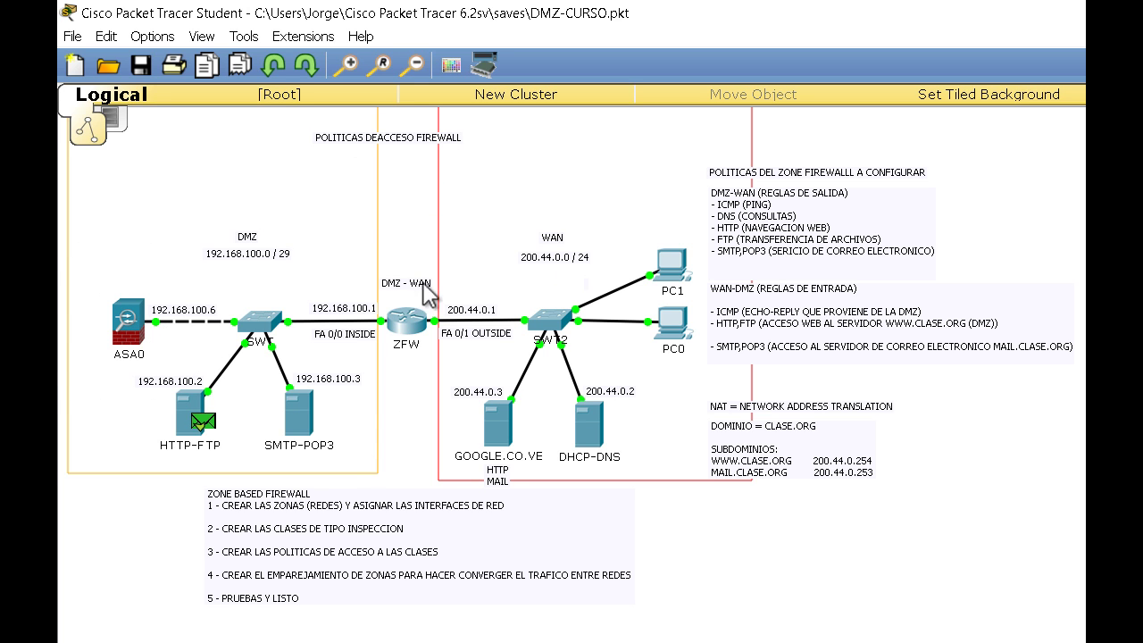
mouse_move(138, 327)
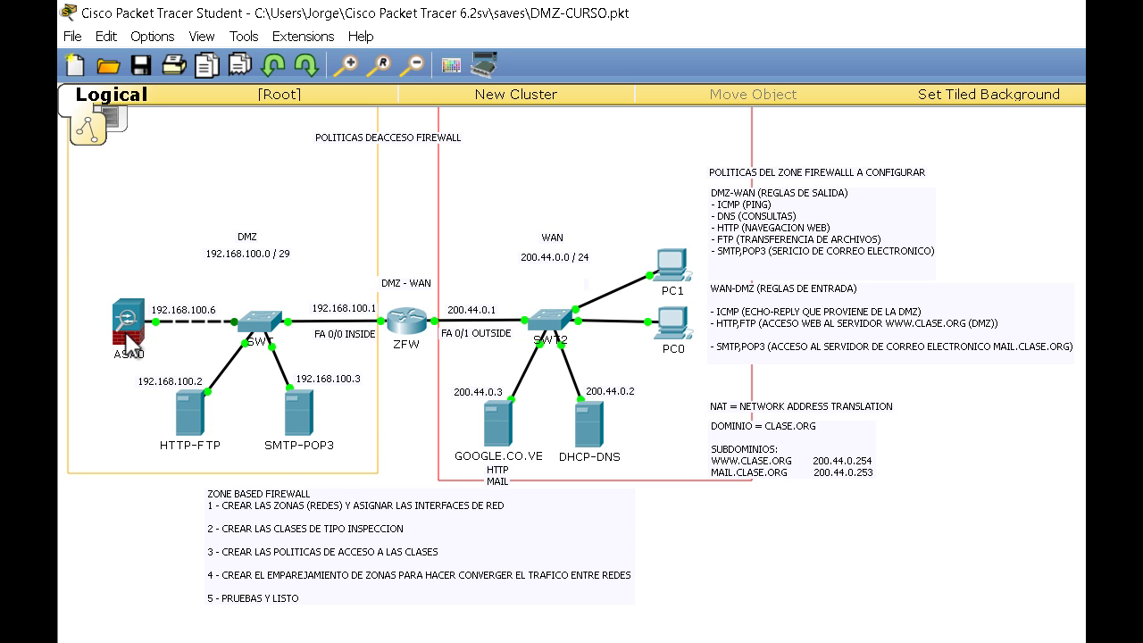
left_click(140, 339)
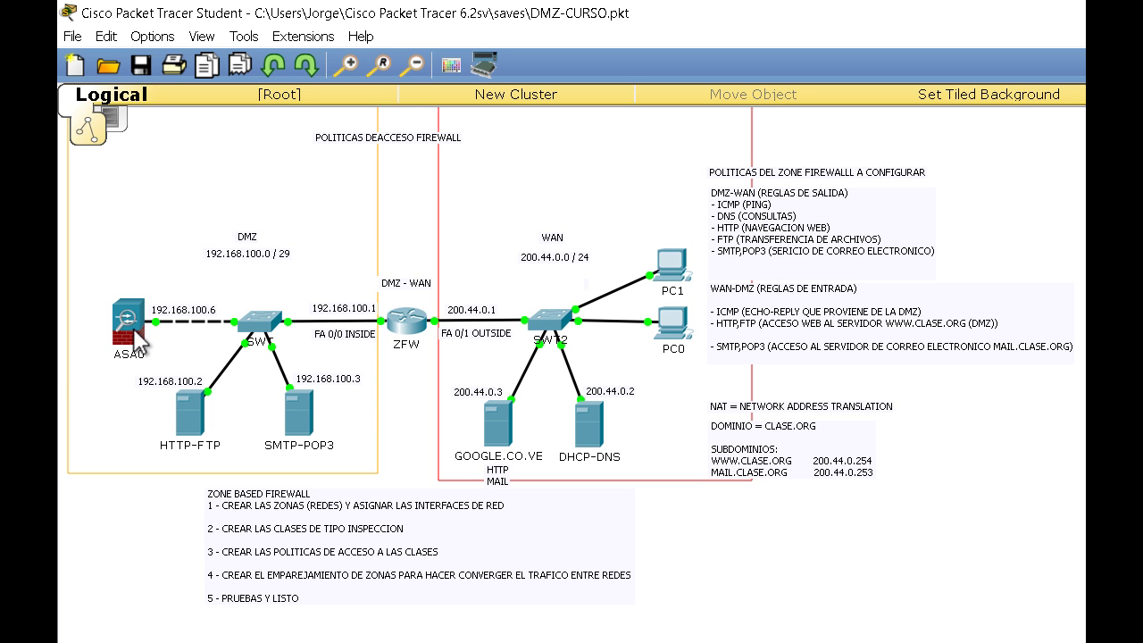